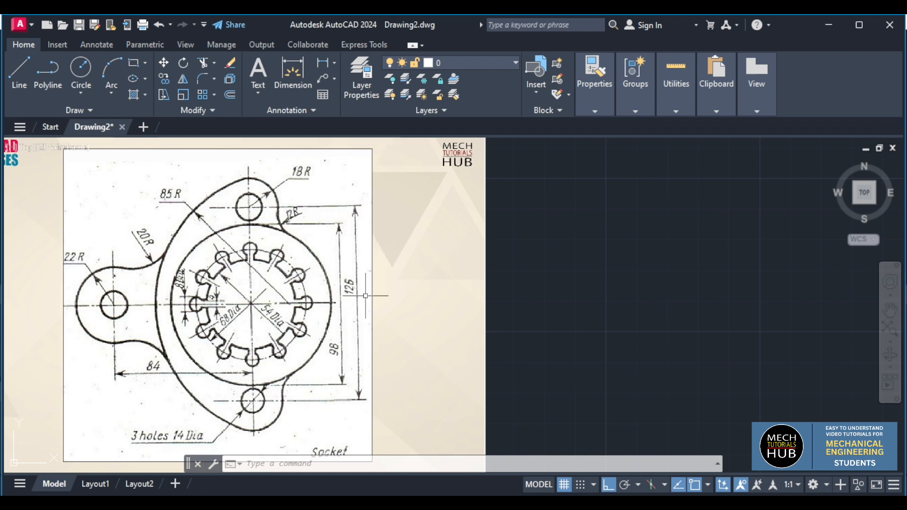
Step: Draw a vertical line 180 units long downward in the empty space beside the reference image
scroll(366, 296, down, 3)
scroll(453, 350, up, 3)
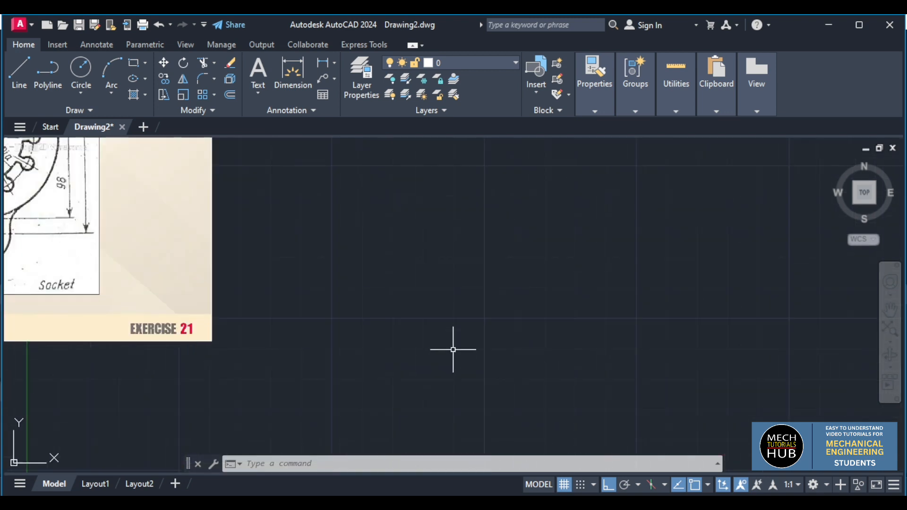
click(30, 90)
click(395, 154)
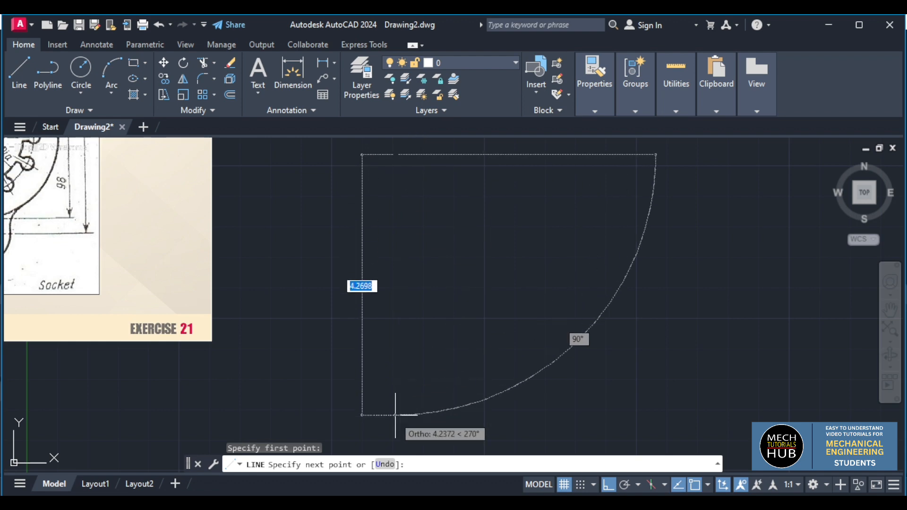
text(1)
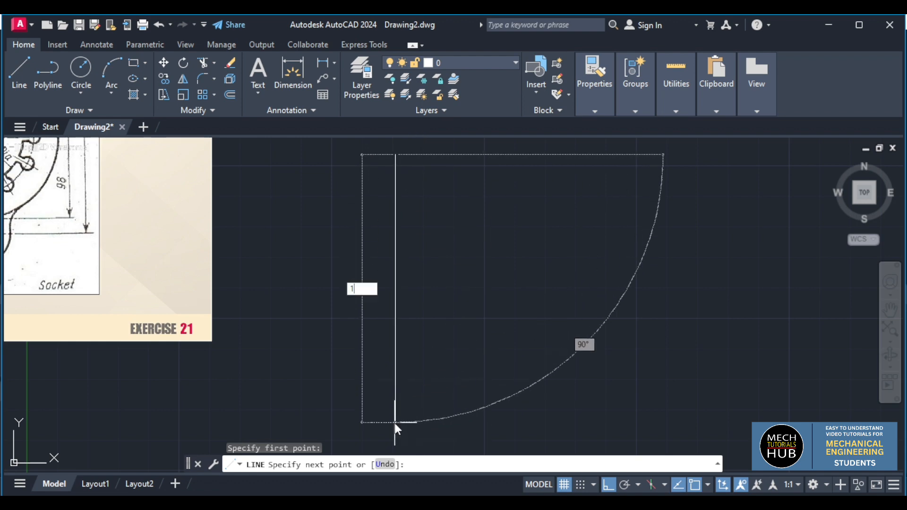
text(80)
key(Return)
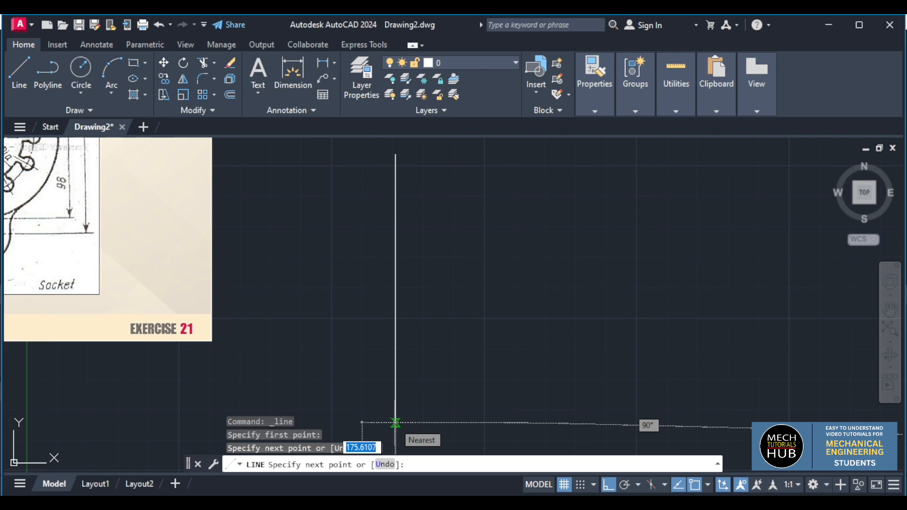
key(Escape)
Step: Examine the size of the socket reference image against the new vertical line, along with the dimensions in the image
scroll(333, 281, down, 5)
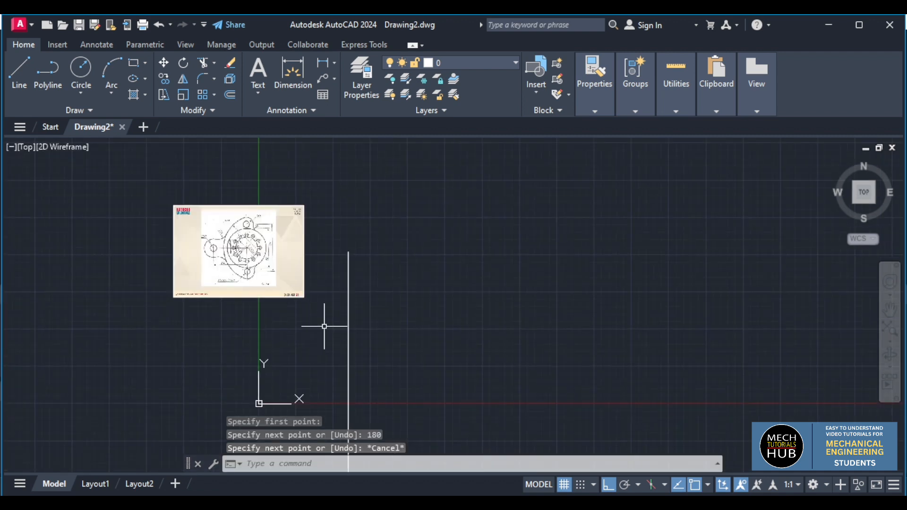
scroll(336, 376, down, 2)
scroll(336, 377, up, 2)
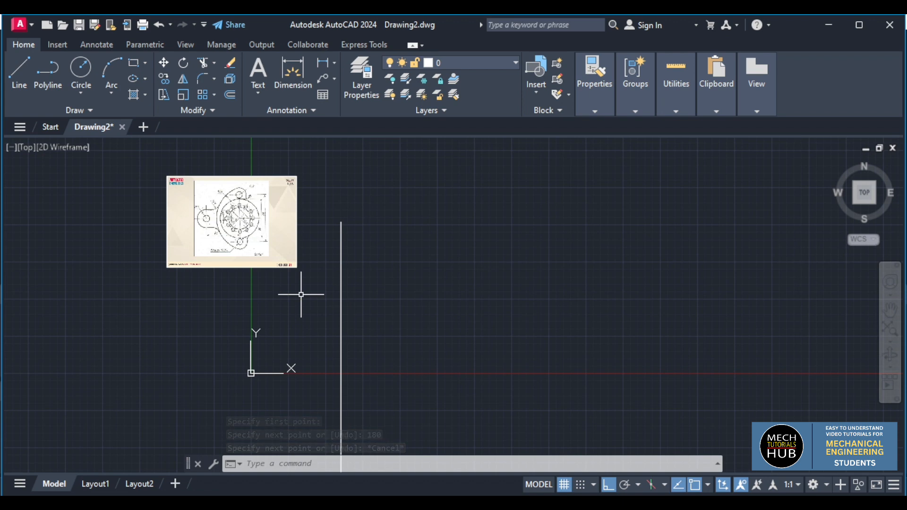
scroll(258, 196, up, 3)
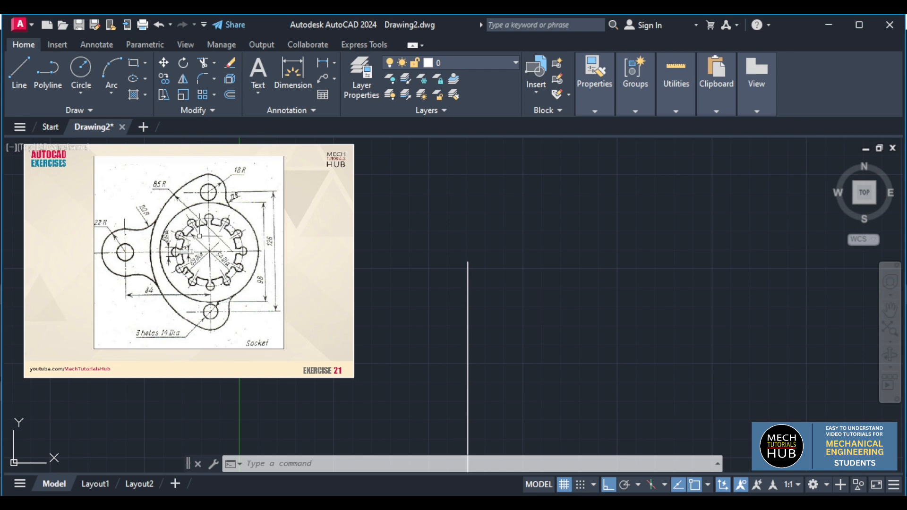
scroll(199, 235, up, 4)
scroll(236, 225, down, 2)
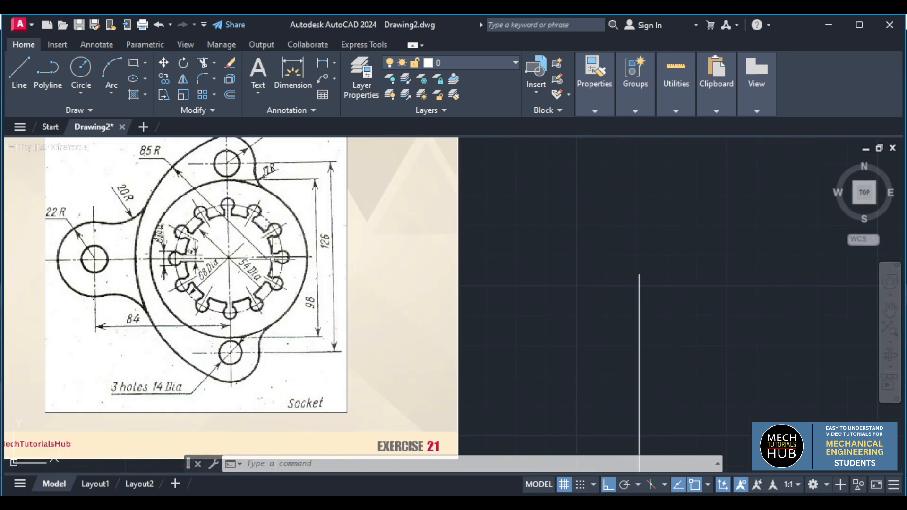
scroll(273, 258, down, 3)
scroll(299, 248, up, 2)
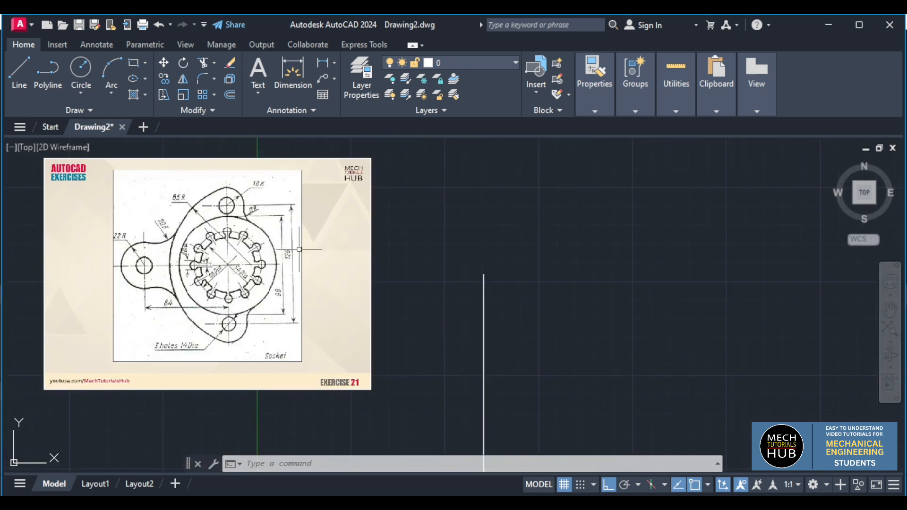
scroll(299, 249, down, 3)
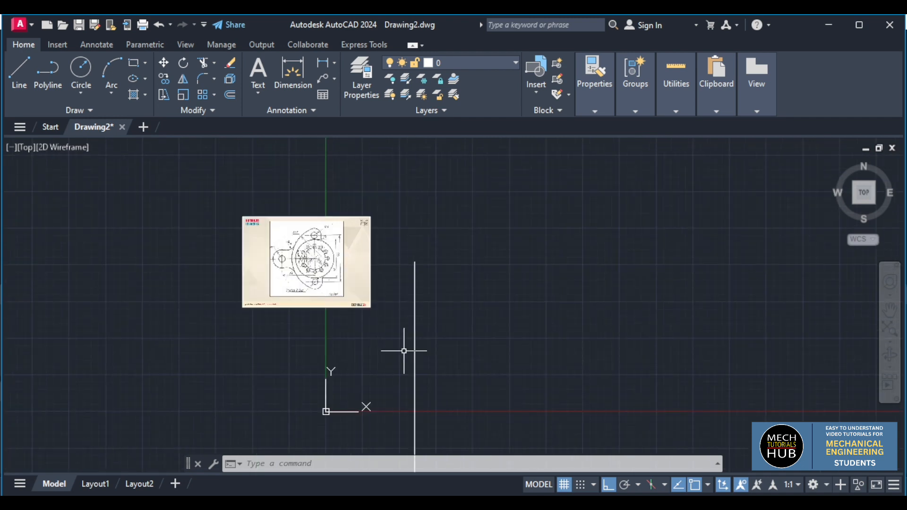
Step: Move the vertical line by its midpoint with Ortho off, up and to the right so it crosses the X axis
click(415, 360)
scroll(414, 341, down, 3)
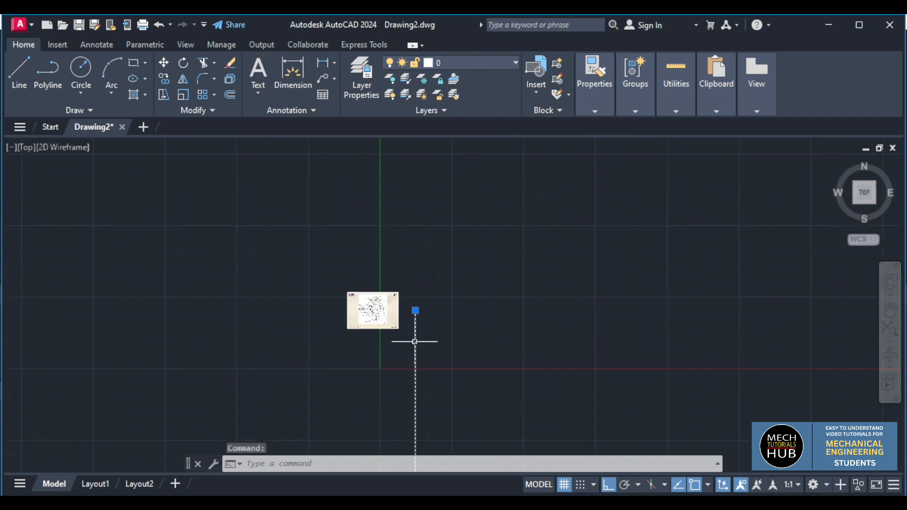
scroll(415, 341, down, 8)
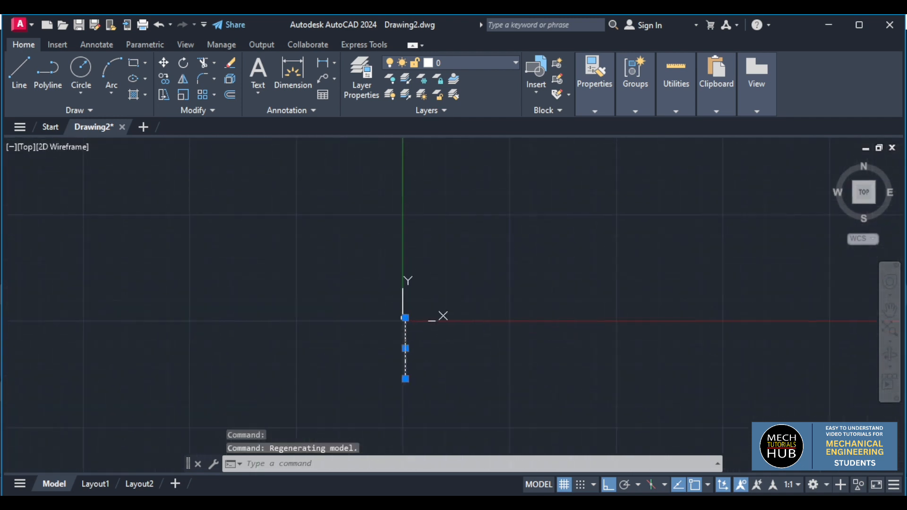
scroll(405, 338, up, 4)
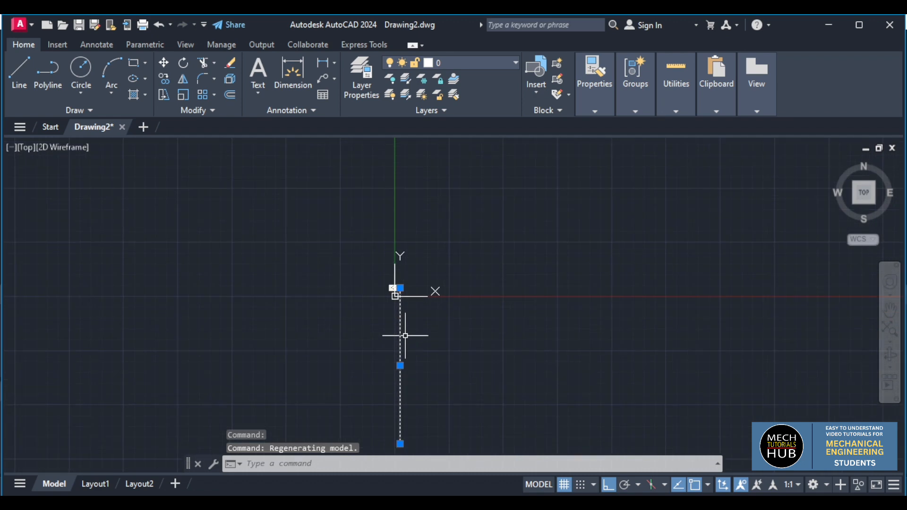
click(400, 365)
key(F8)
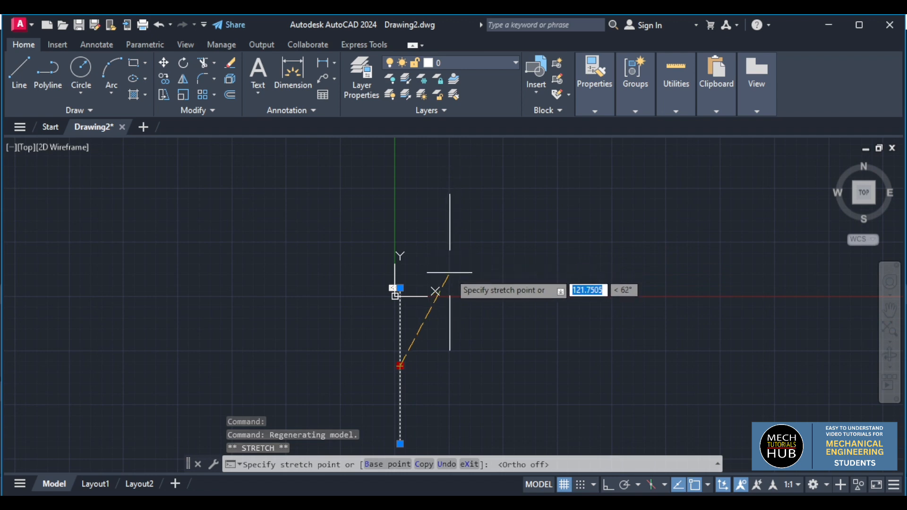
click(435, 291)
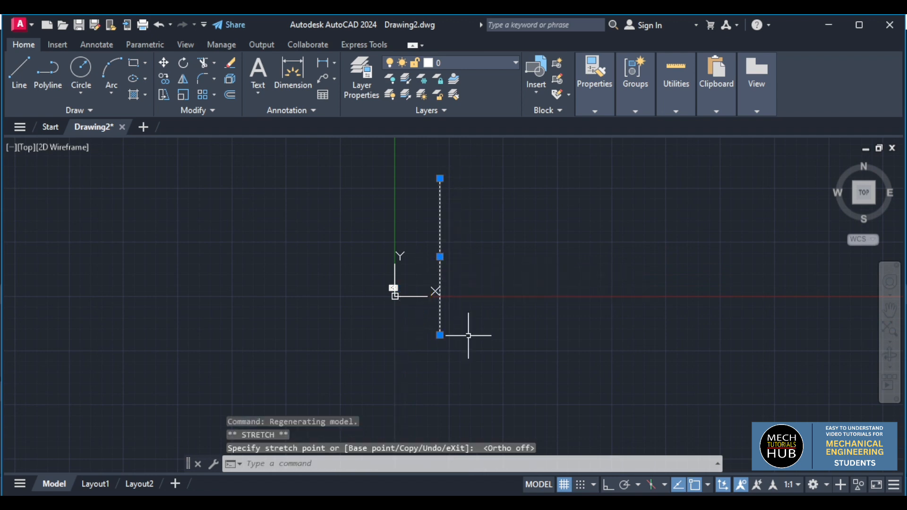
key(Escape)
scroll(417, 284, up, 4)
scroll(418, 284, up, 6)
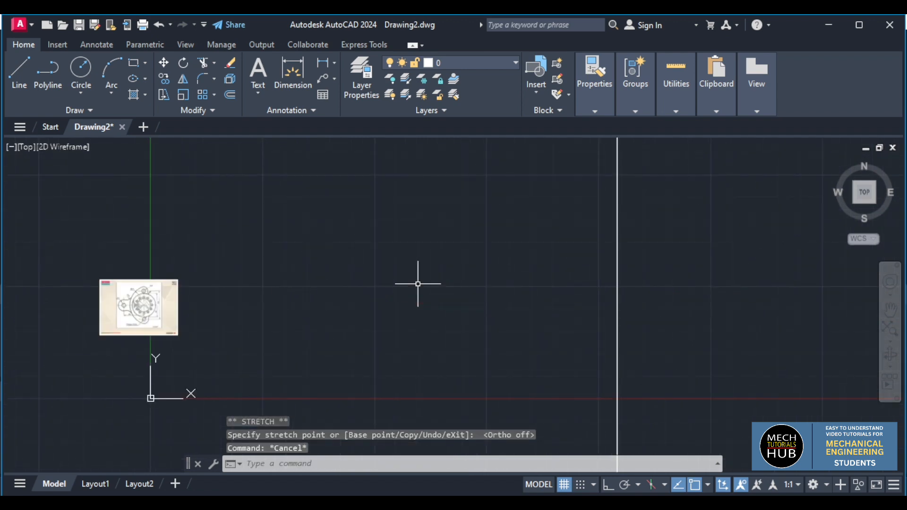
scroll(419, 283, down, 4)
scroll(339, 245, down, 5)
scroll(360, 160, down, 5)
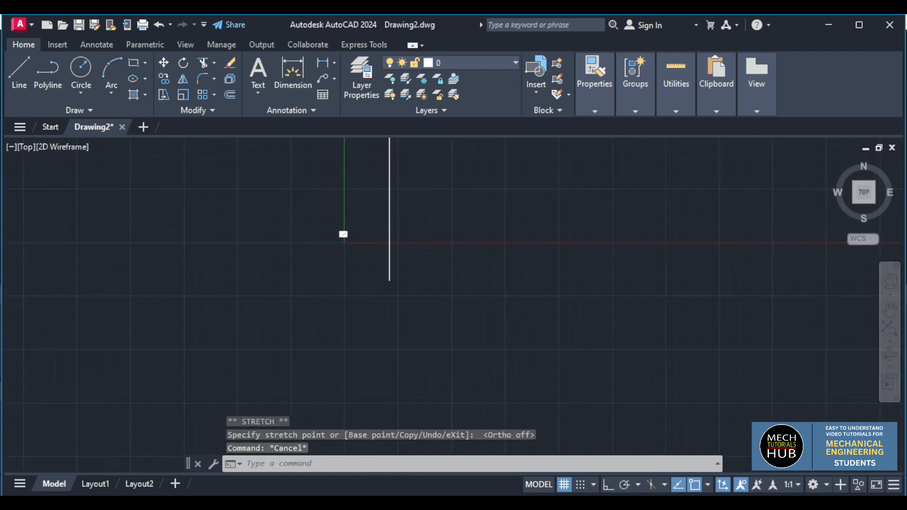
scroll(359, 147, up, 7)
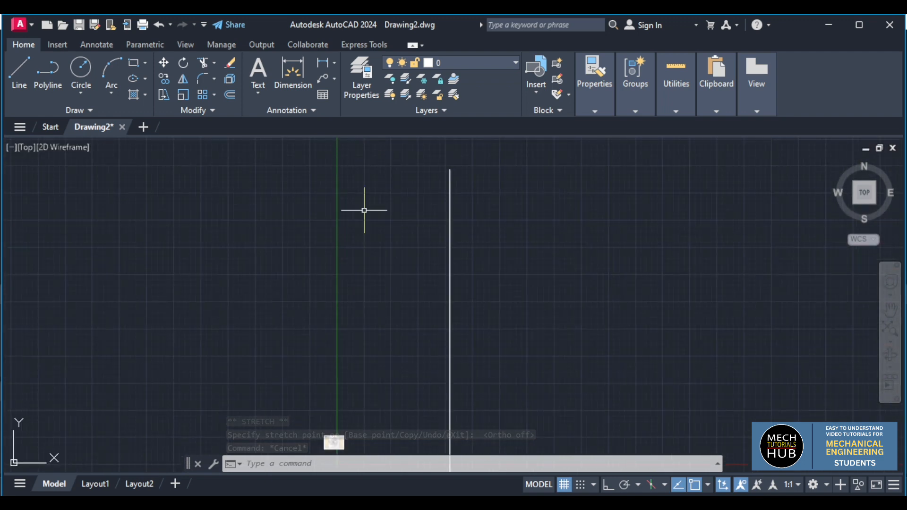
key(ctrl+v)
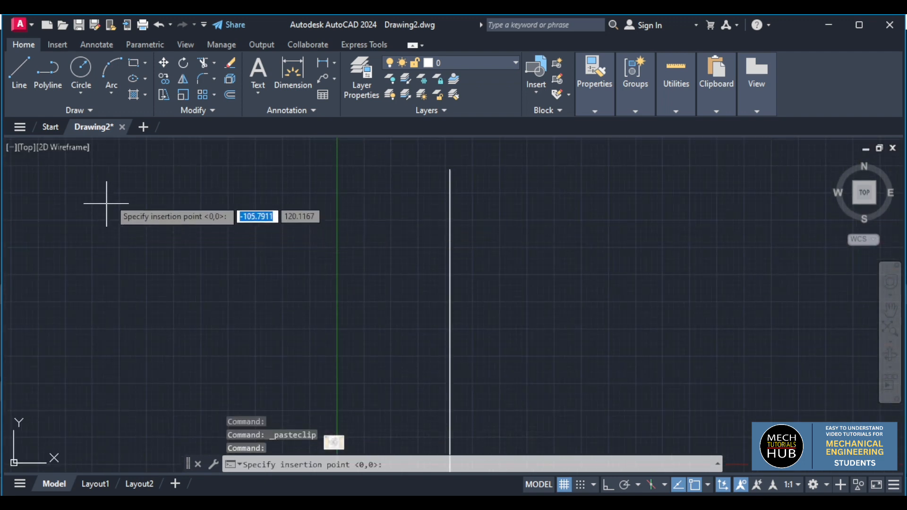
click(131, 191)
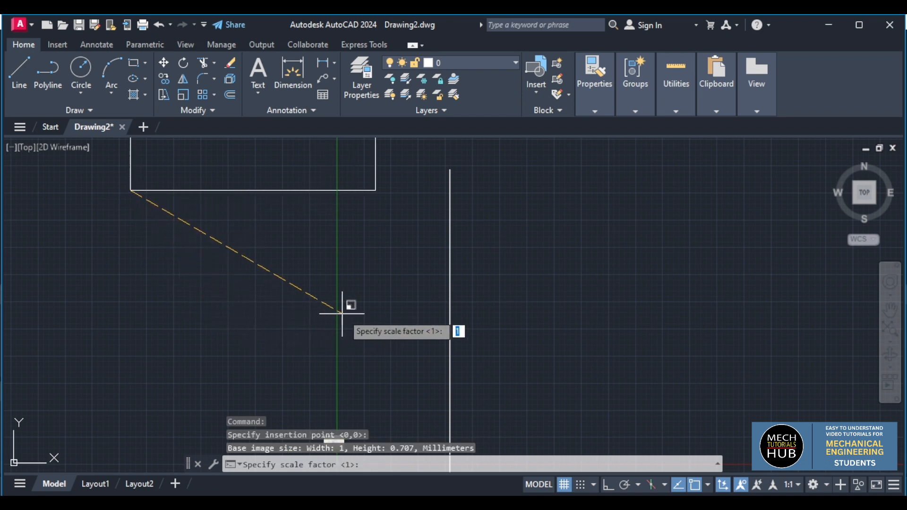
key(Escape)
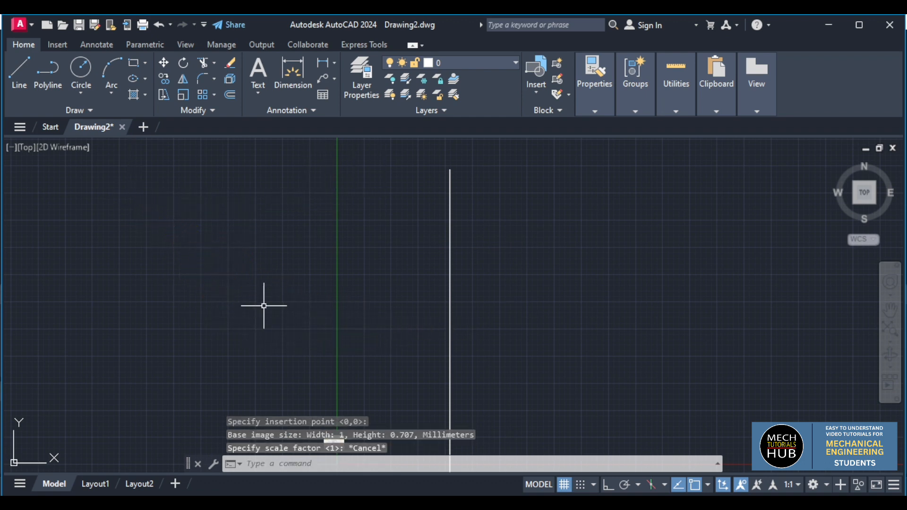
key(ctrl+v)
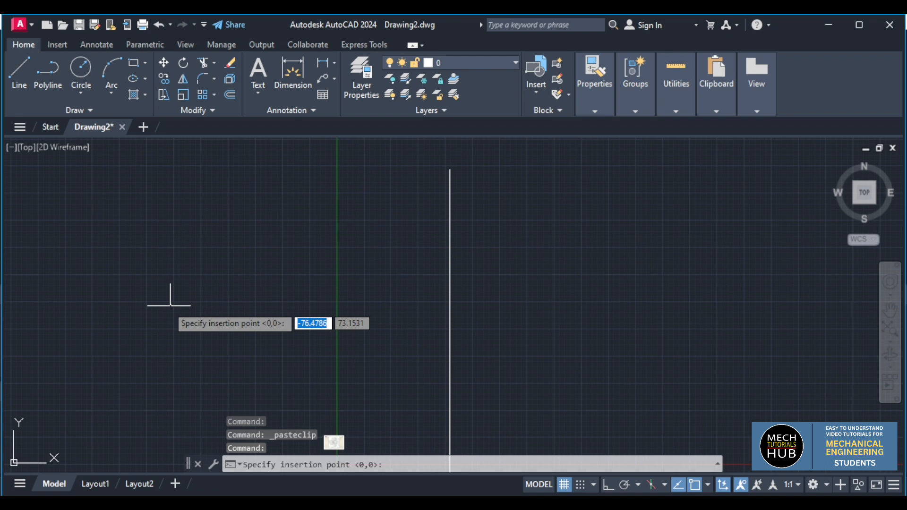
click(106, 318)
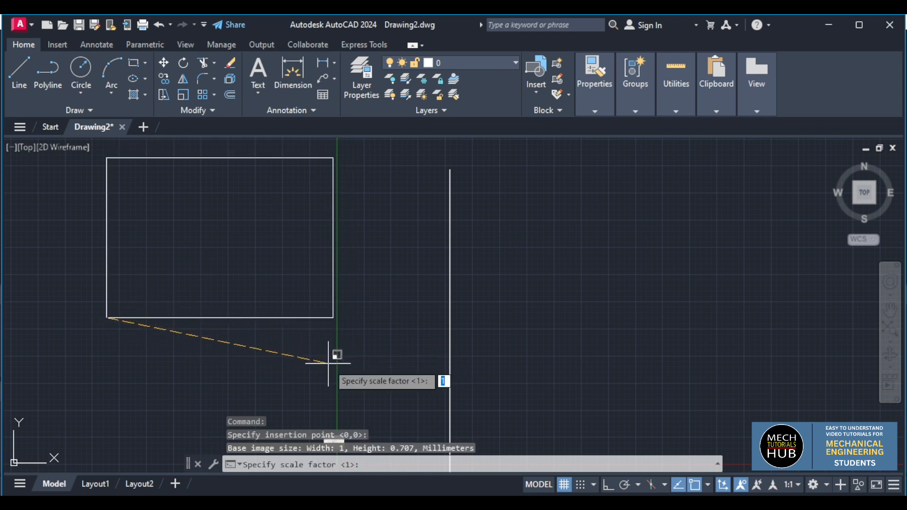
key(Escape)
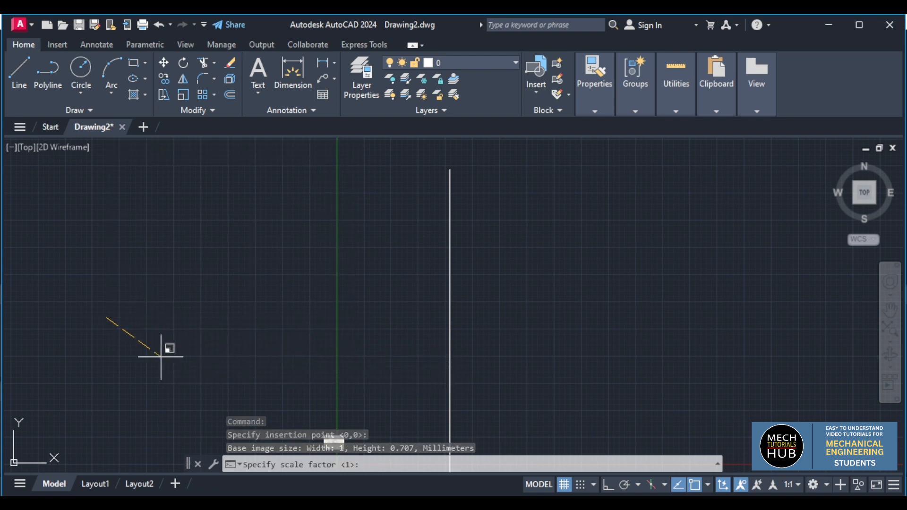
Step: Paste an enlarged copy of the reference image to the left of the Y axis, using Ortho to keep it unrotated
key(ctrl+v)
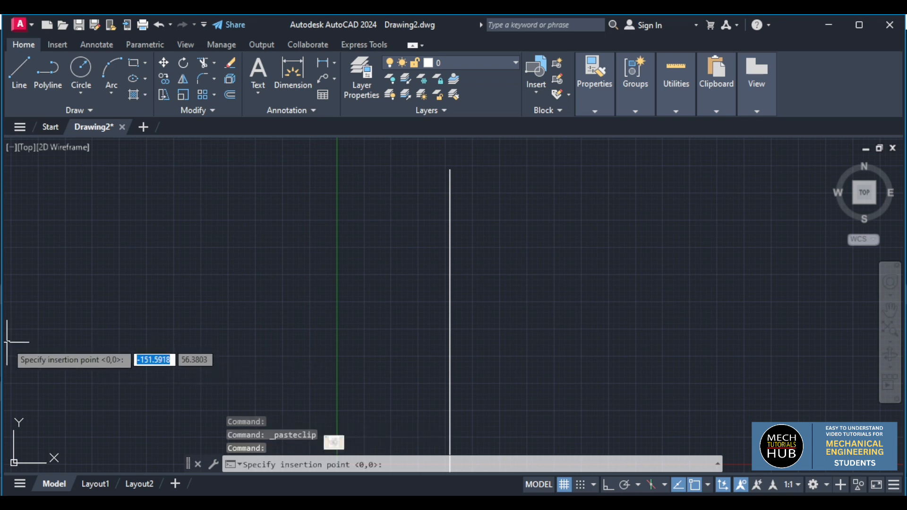
click(14, 342)
click(326, 348)
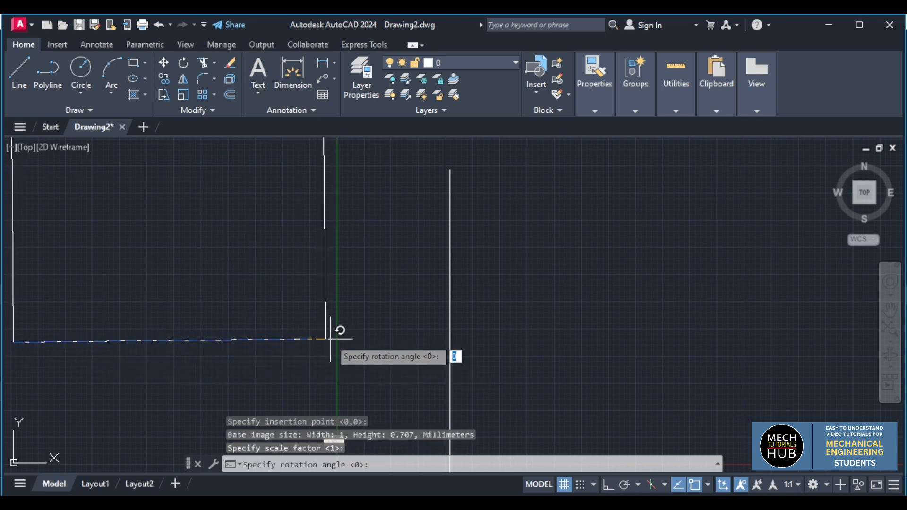
key(F8)
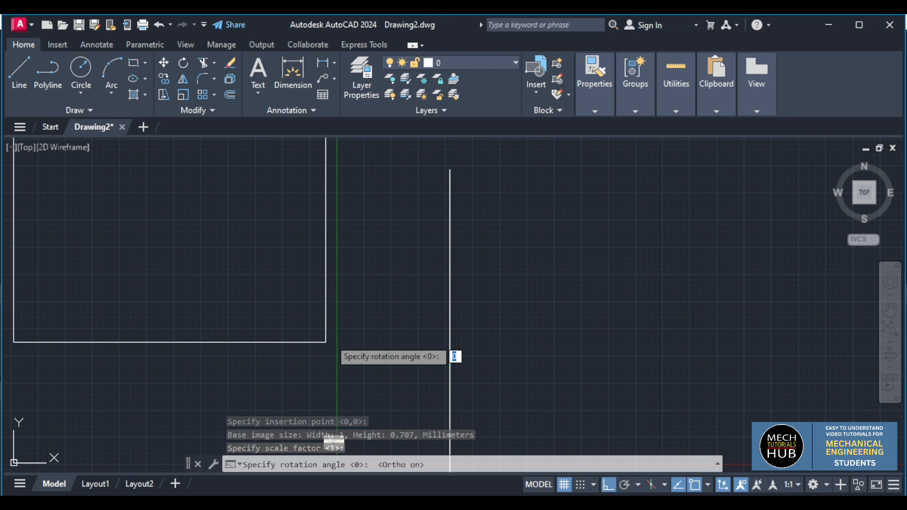
click(330, 339)
scroll(449, 352, down, 2)
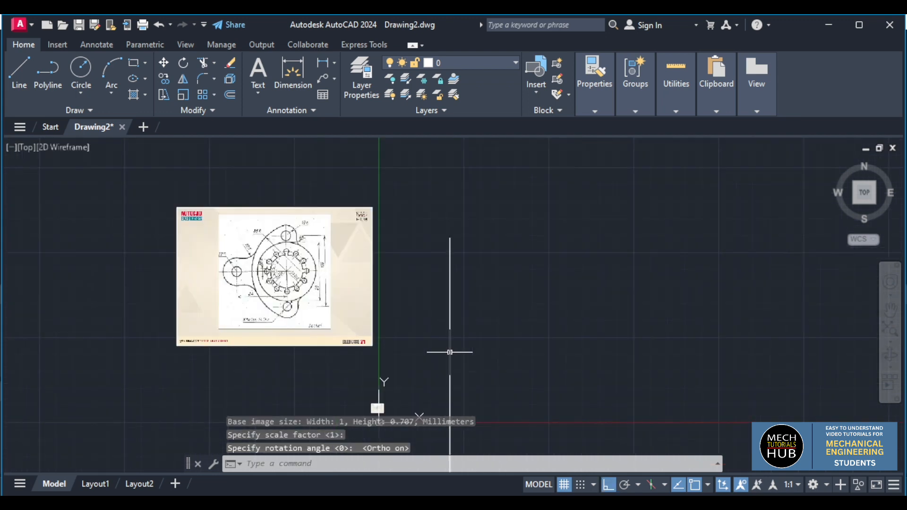
Step: Delete the small original reference image near the origin
scroll(406, 380, up, 1)
scroll(203, 385, down, 2)
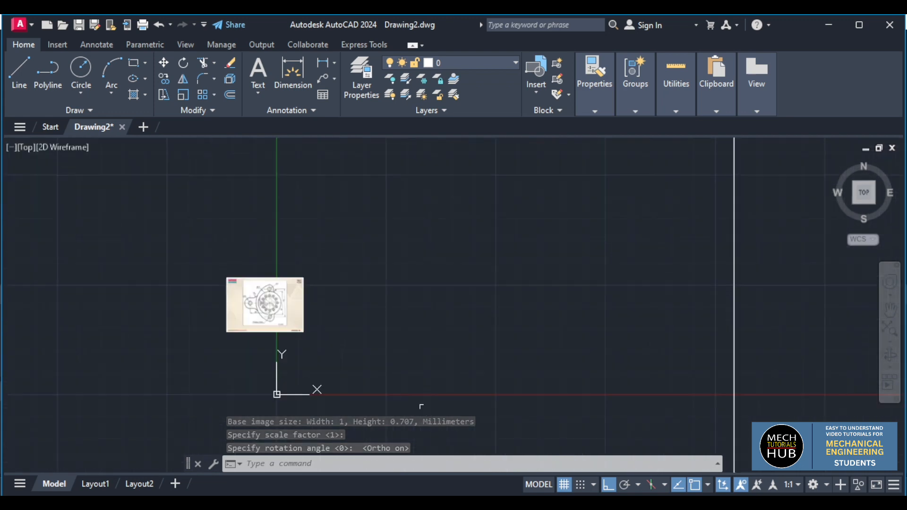
mouse_move(207, 258)
mouse_down()
mouse_move(219, 295)
mouse_move(405, 274)
mouse_move(398, 263)
mouse_up()
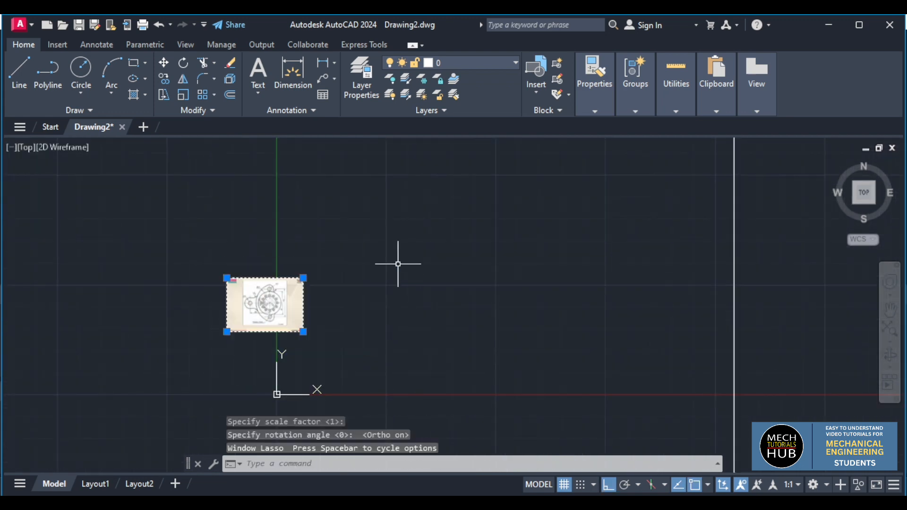
key(Delete)
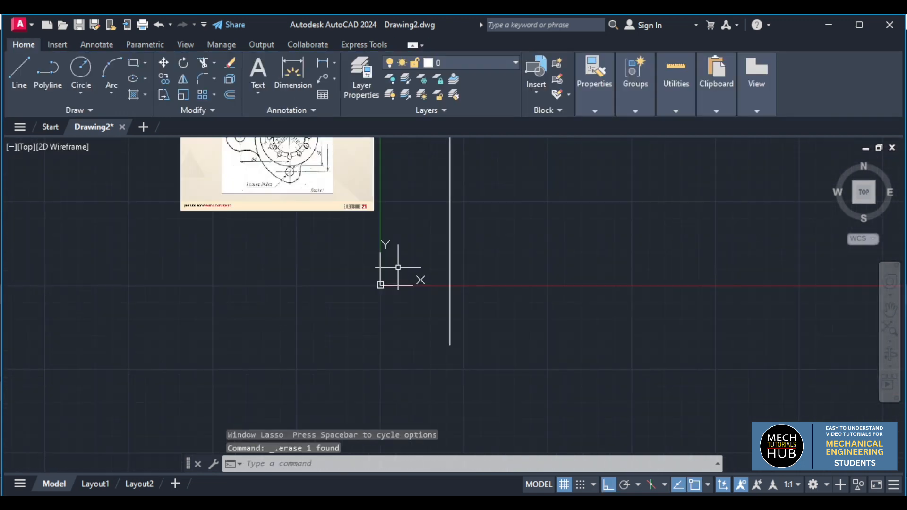
scroll(398, 267, down, 2)
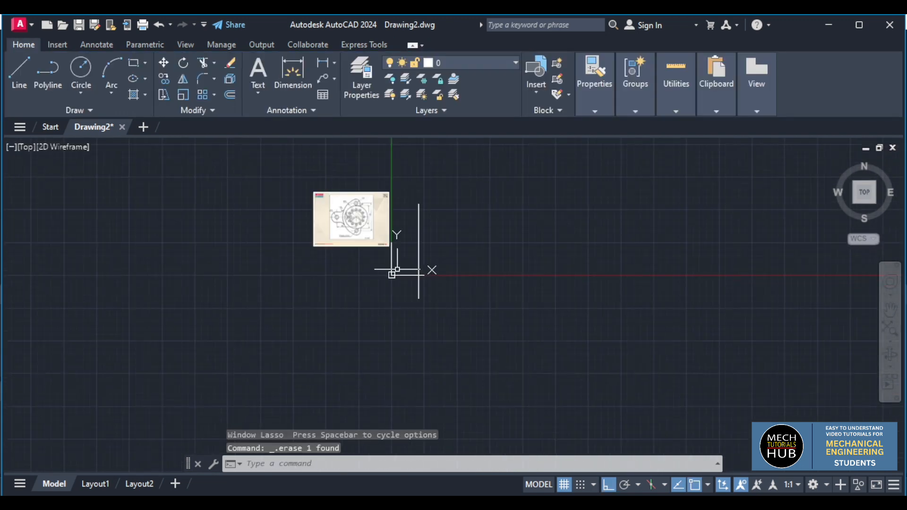
scroll(396, 258, up, 6)
scroll(328, 267, down, 5)
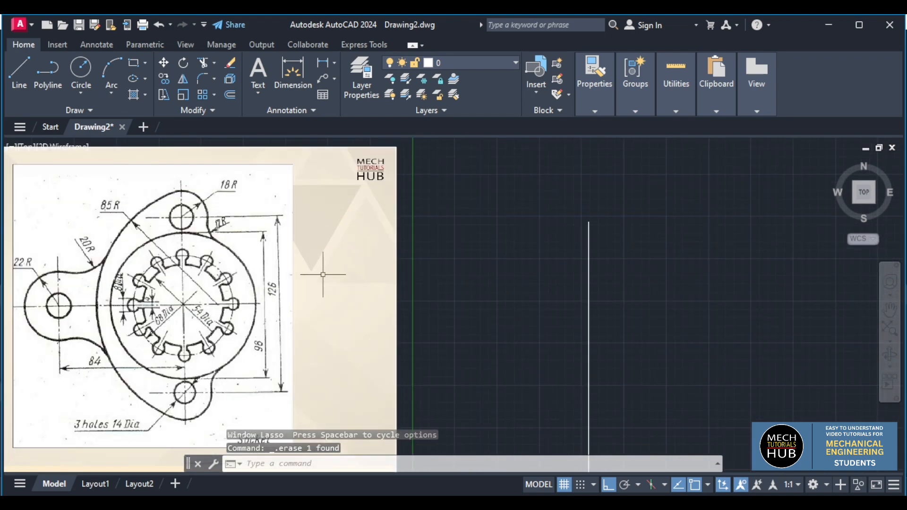
scroll(416, 394, up, 6)
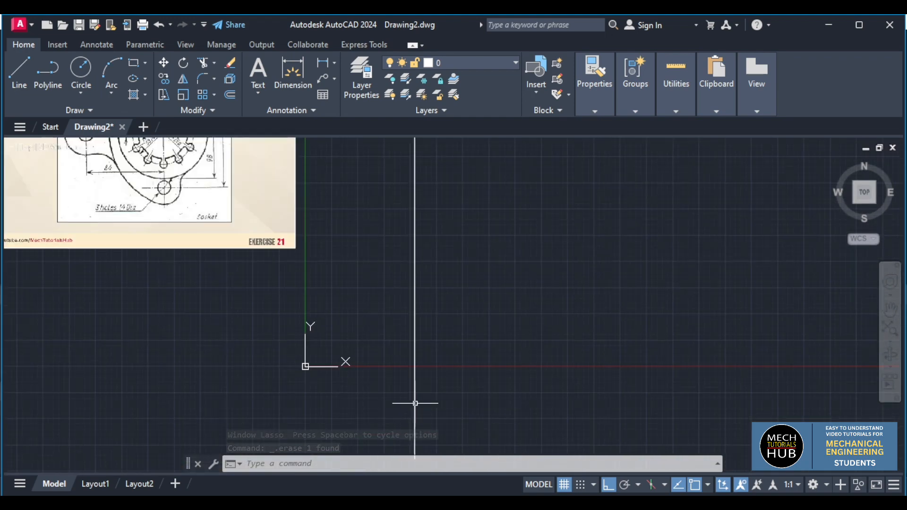
click(20, 75)
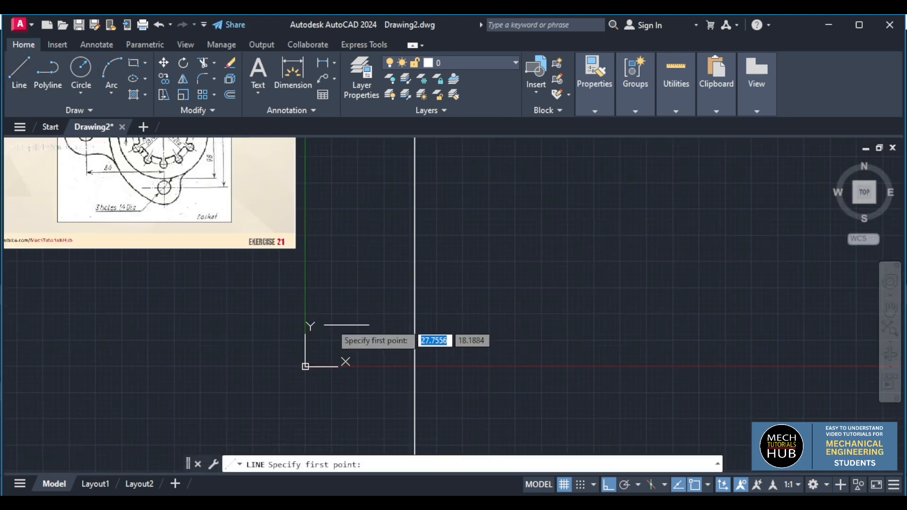
click(223, 288)
scroll(595, 286, down, 2)
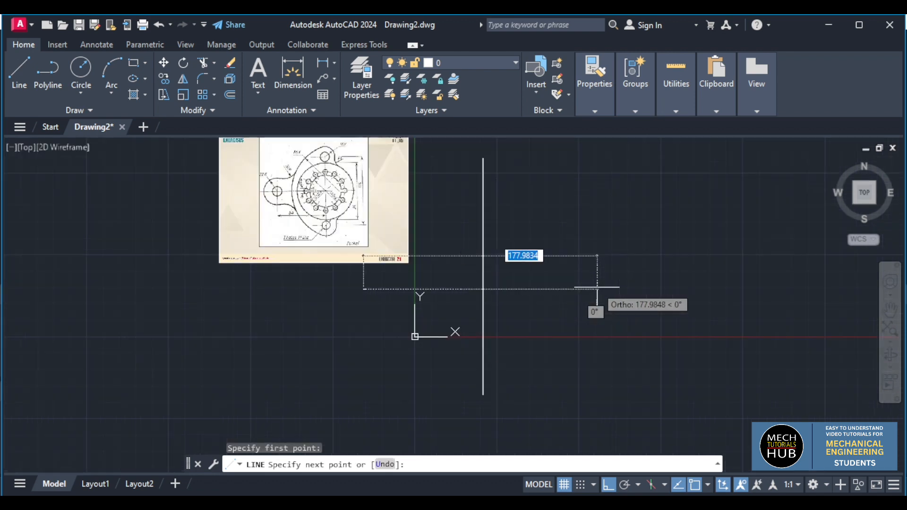
scroll(595, 286, up, 1)
key(Escape)
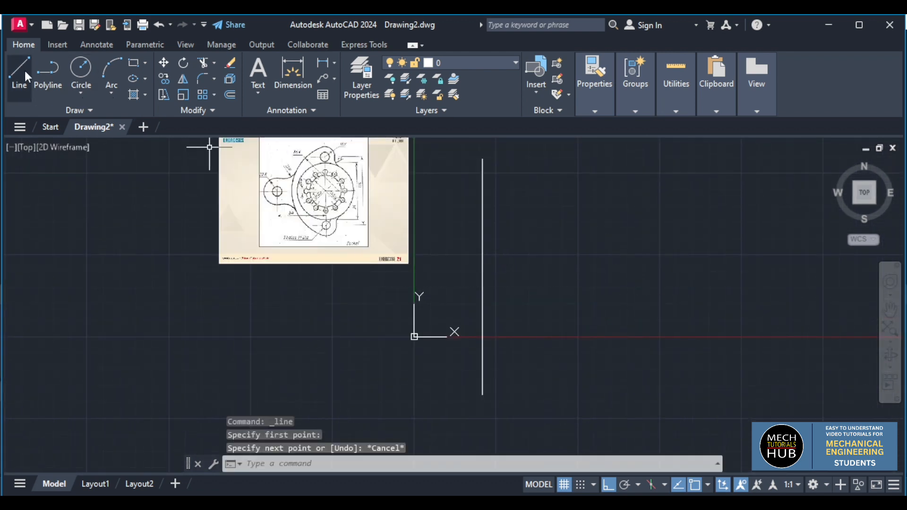
Step: Draw a long horizontal line just below the reference image, crossing the vertical line above the X axis
click(20, 76)
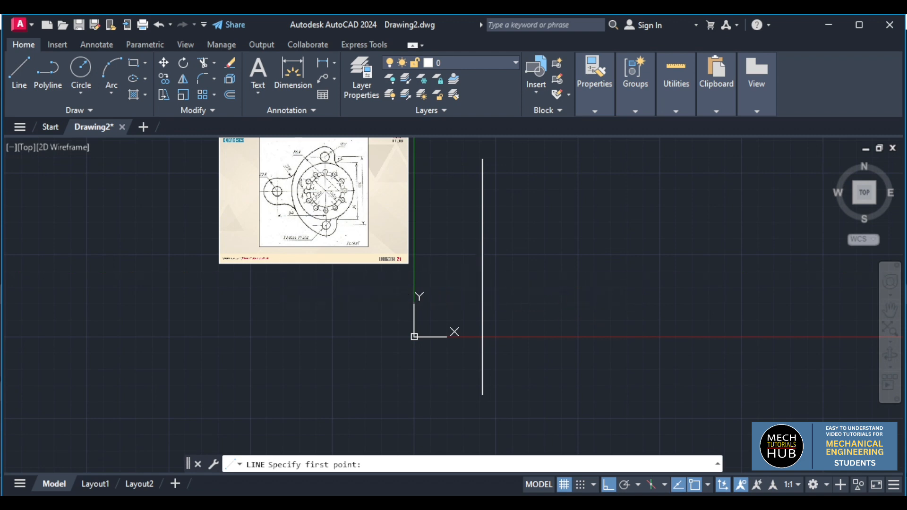
click(282, 277)
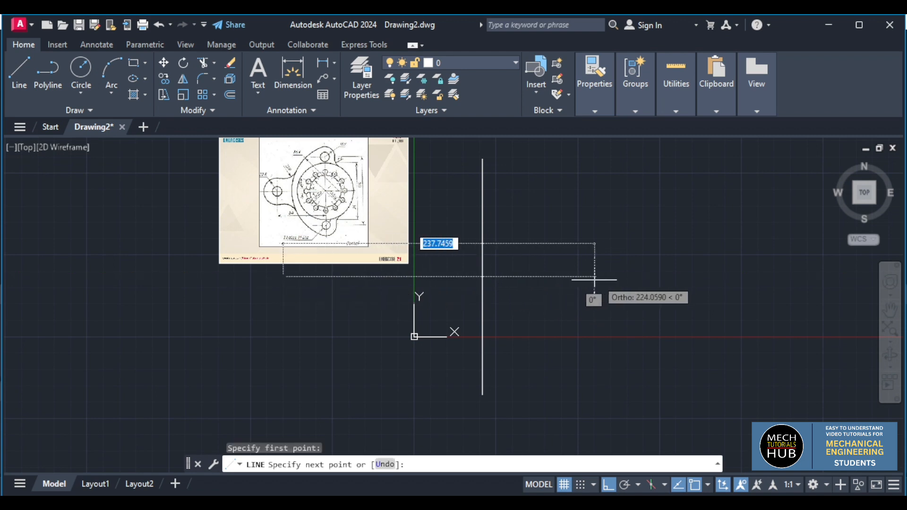
click(668, 277)
key(Escape)
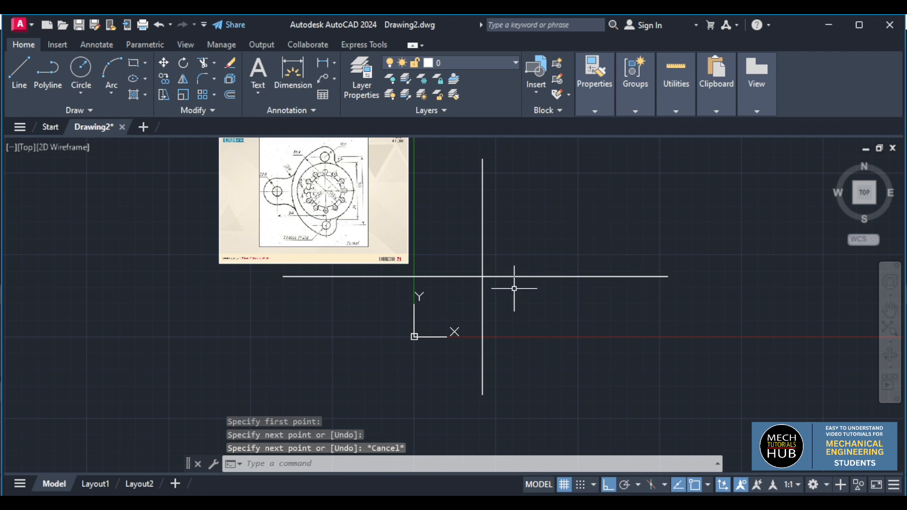
Step: Load the CENTER linetype from acad.lin into the drawing
scroll(514, 288, up, 6)
scroll(514, 287, down, 4)
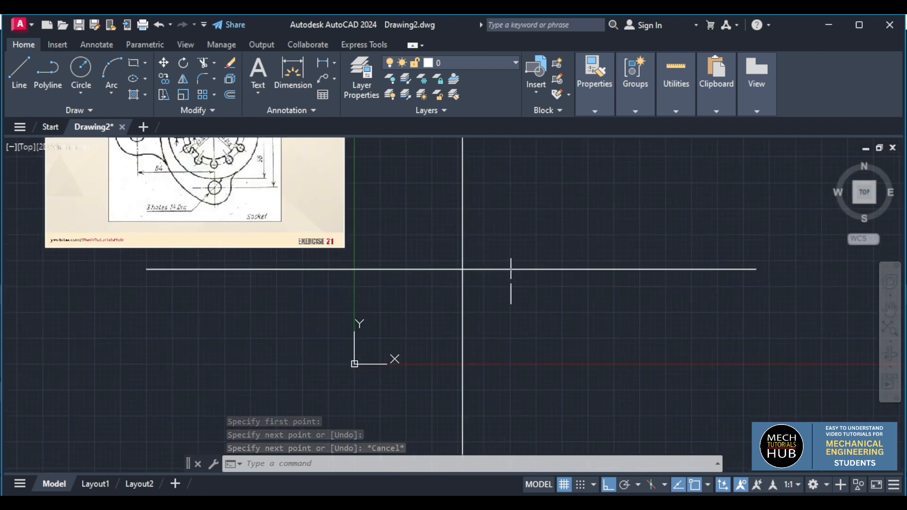
click(598, 112)
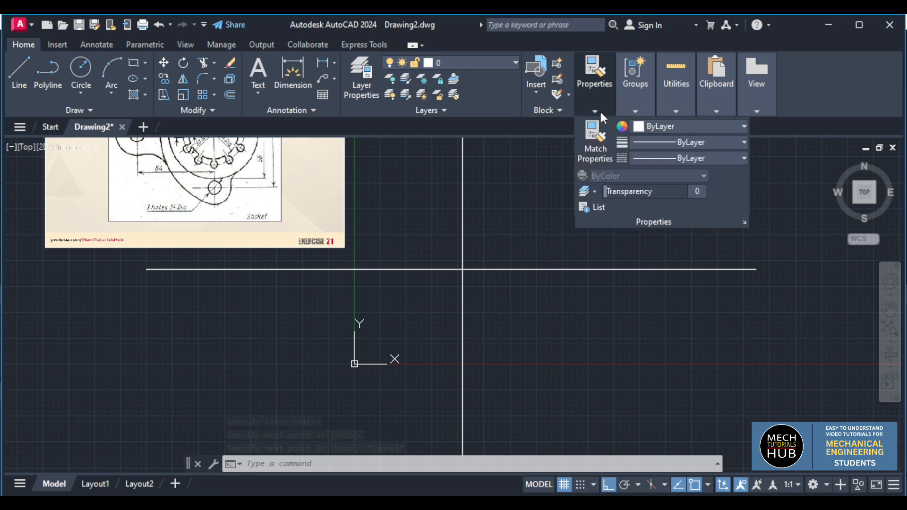
click(652, 159)
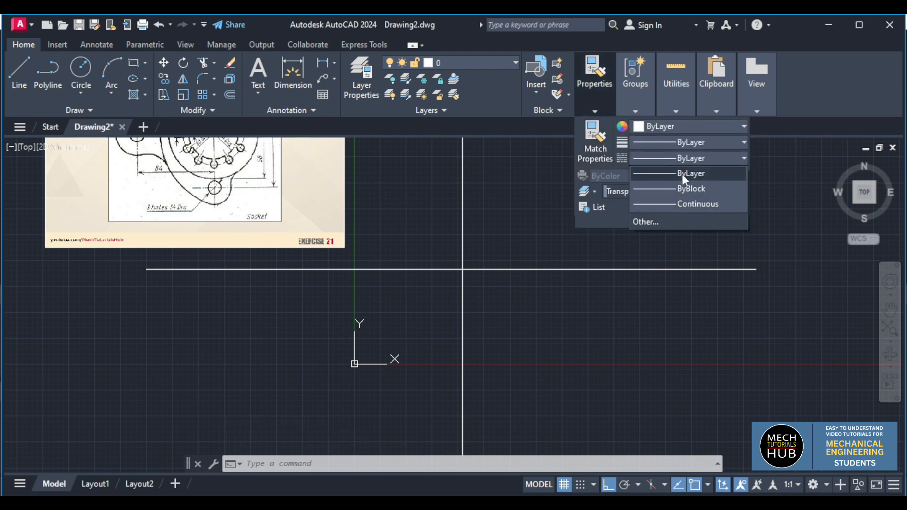
click(651, 224)
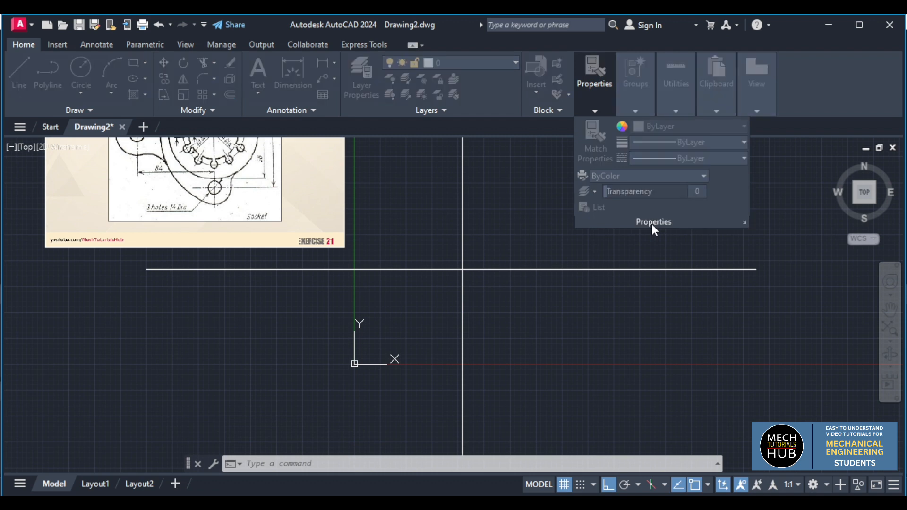
click(553, 149)
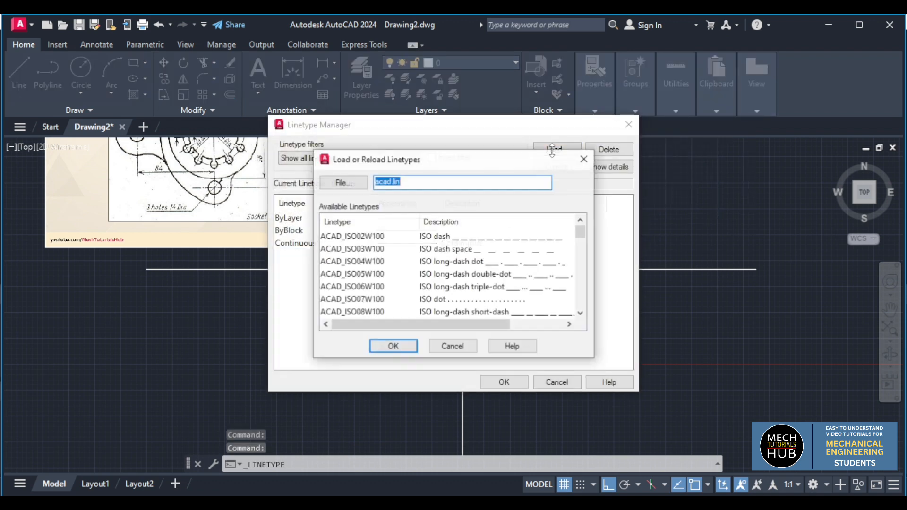
scroll(458, 277, down, 4)
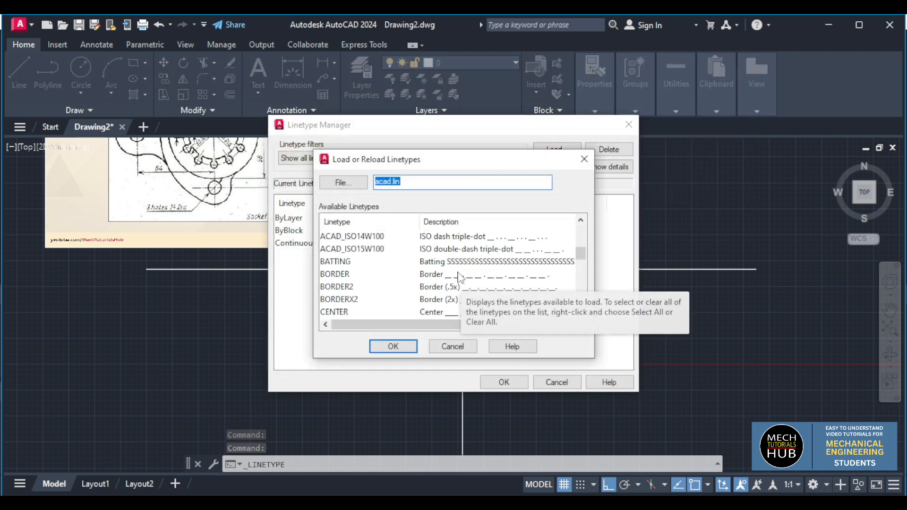
scroll(456, 298, down, 1)
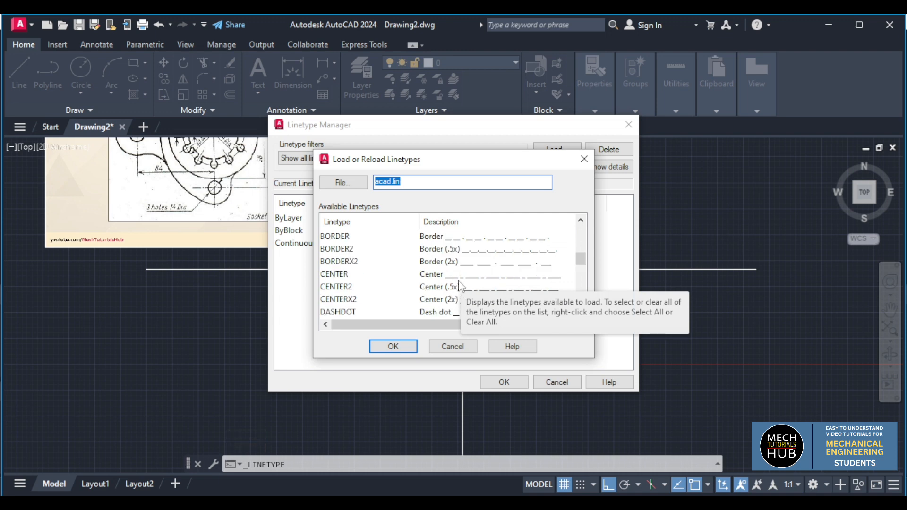
click(334, 274)
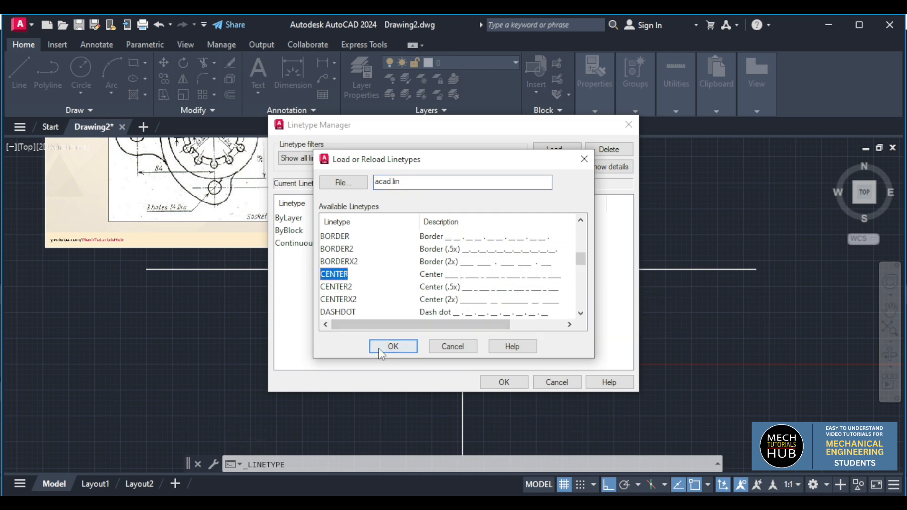
click(393, 346)
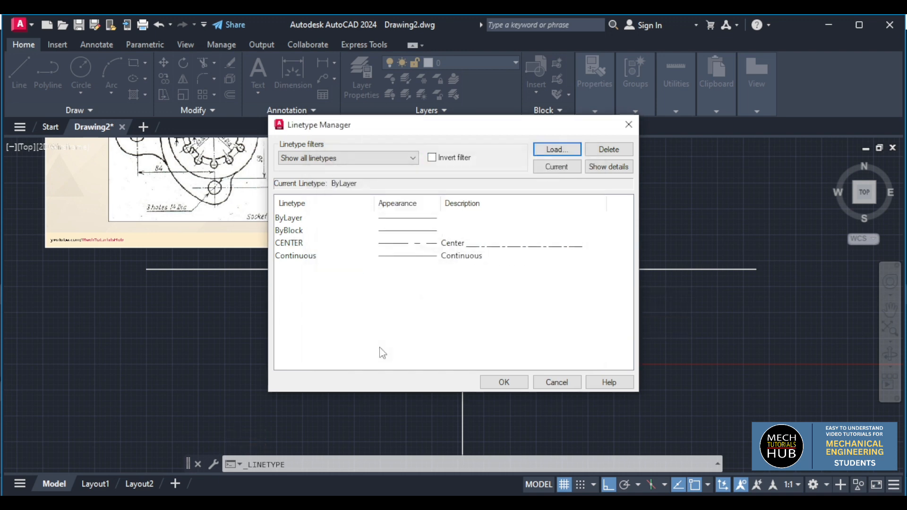
click(504, 382)
Step: Give both crossing lines the CENTER linetype and colour 8
mouse_move(530, 355)
mouse_down()
mouse_move(425, 233)
mouse_move(461, 191)
mouse_up()
click(594, 112)
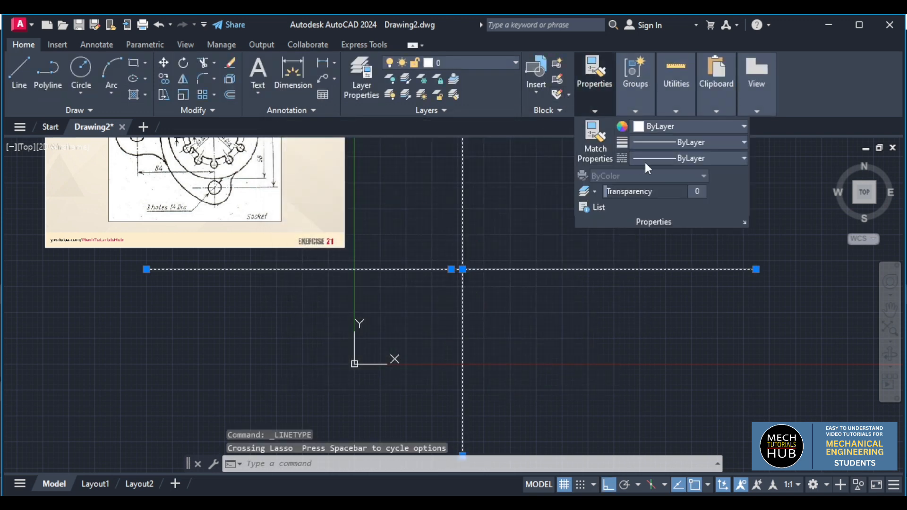
click(659, 158)
click(679, 201)
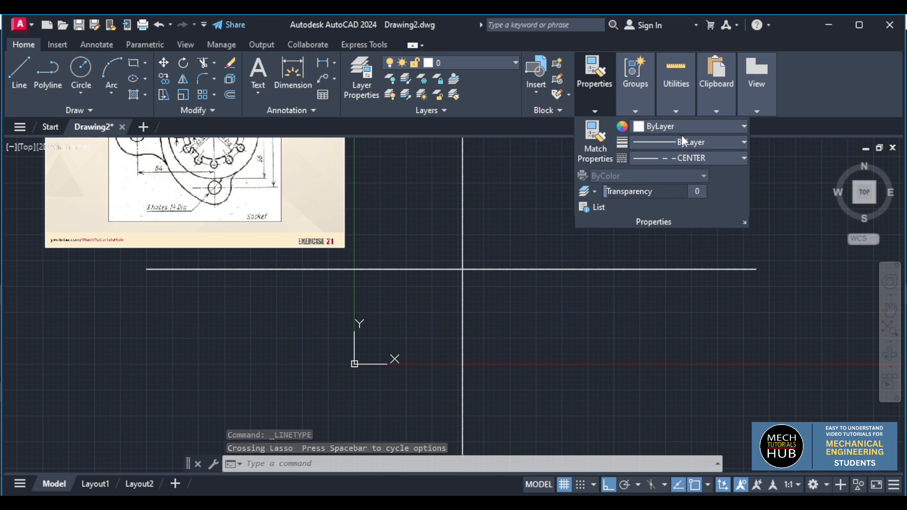
click(684, 127)
click(732, 254)
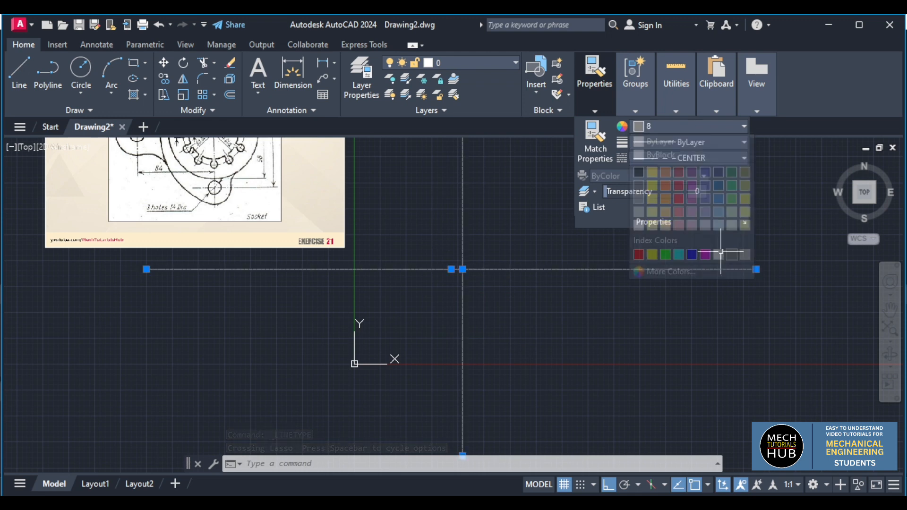
scroll(551, 300, down, 6)
scroll(553, 299, up, 4)
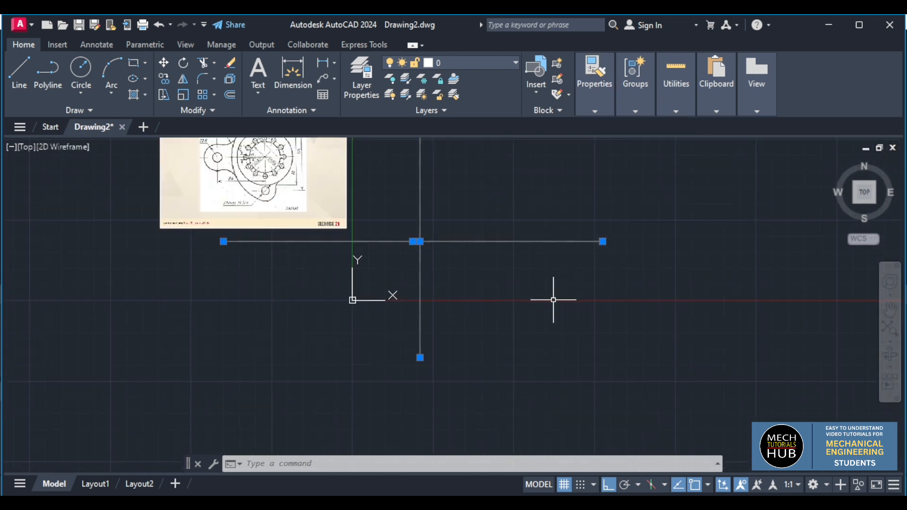
key(Escape)
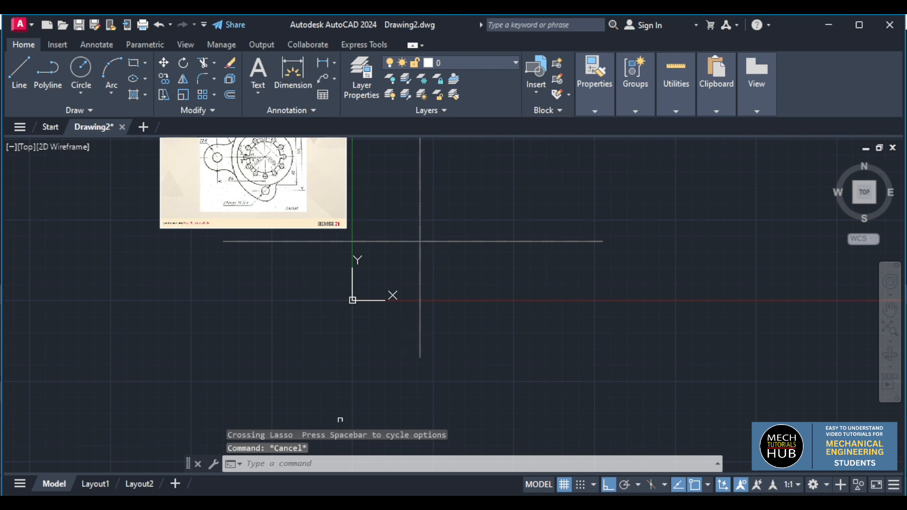
Step: Examine the diameters of the notched inner ring in the socket reference image
scroll(344, 246, up, 6)
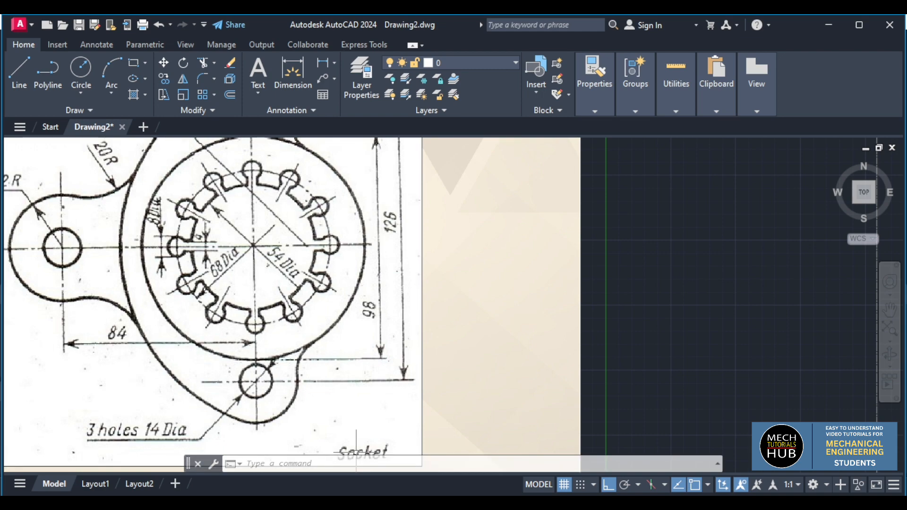
click(372, 507)
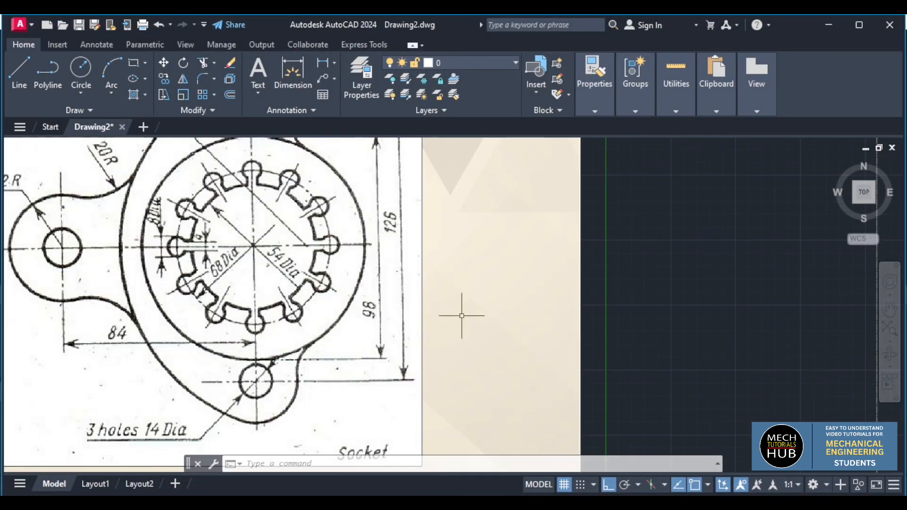
scroll(461, 315, down, 8)
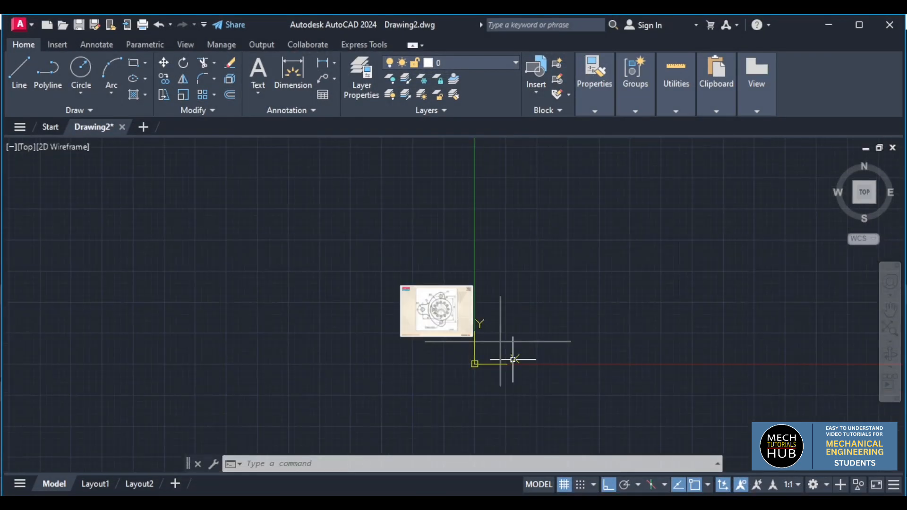
scroll(514, 358, up, 5)
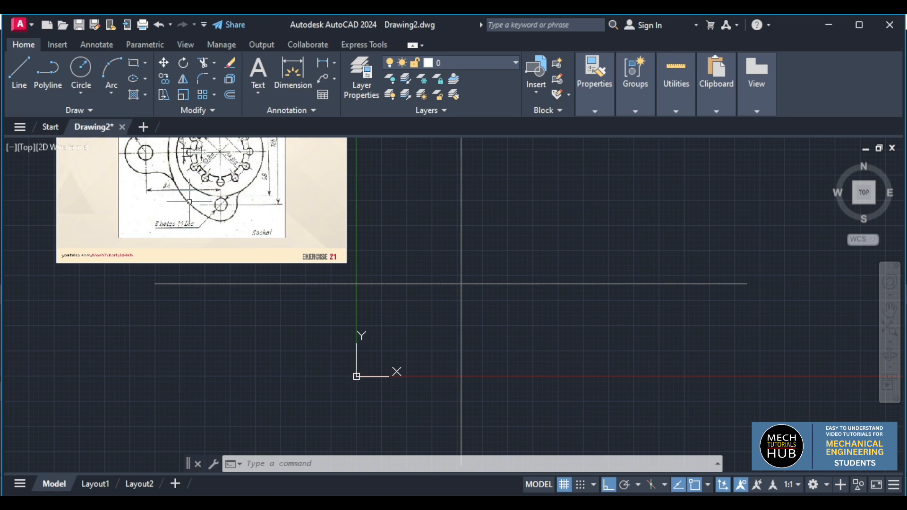
scroll(217, 253, down, 2)
scroll(208, 171, up, 8)
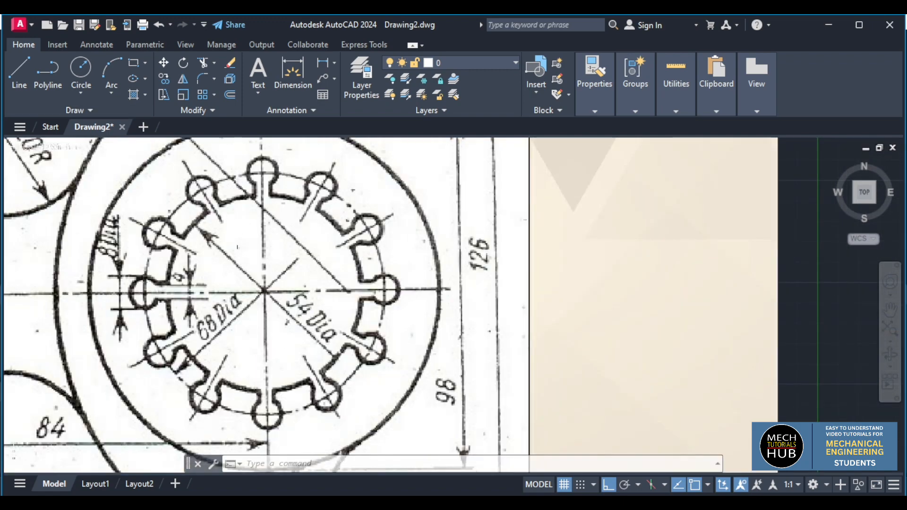
scroll(248, 269, down, 4)
Step: Draw a centre-diameter circle of diameter 54 at the intersection of the two centre lines
click(81, 93)
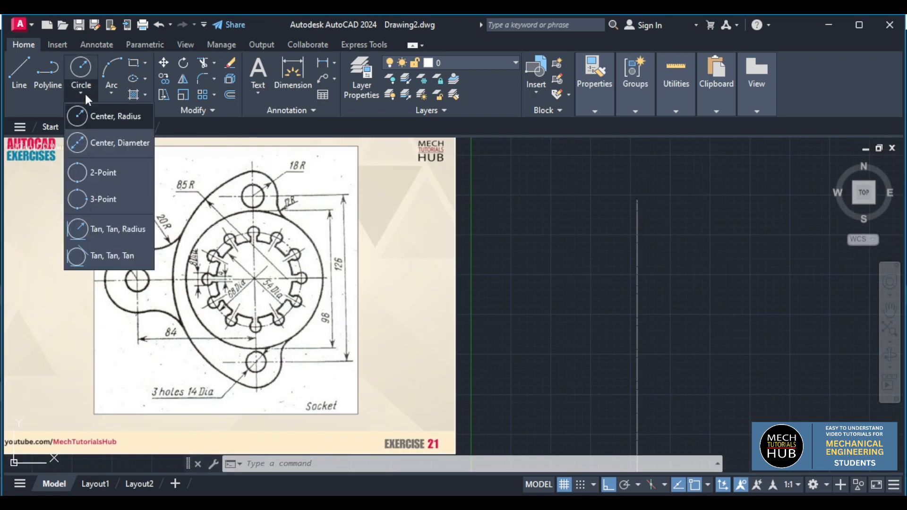
click(114, 144)
scroll(283, 302, down, 3)
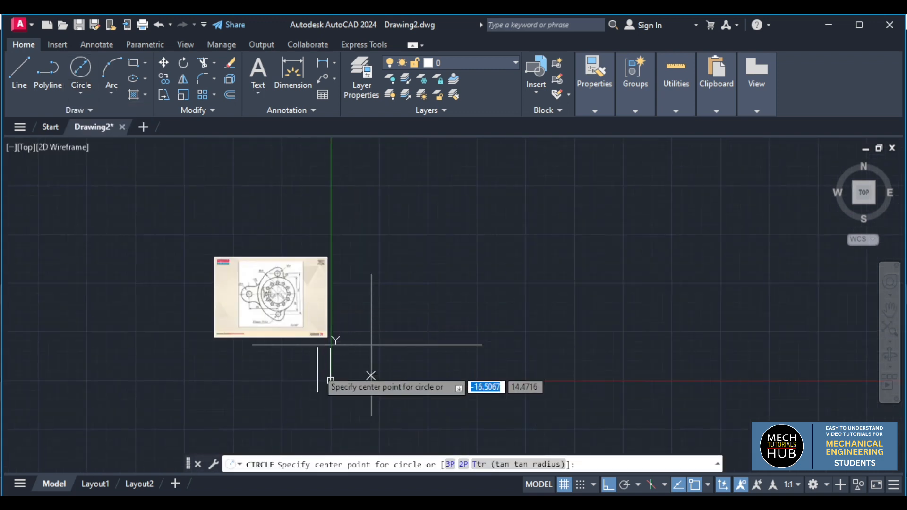
scroll(373, 313, up, 6)
click(530, 277)
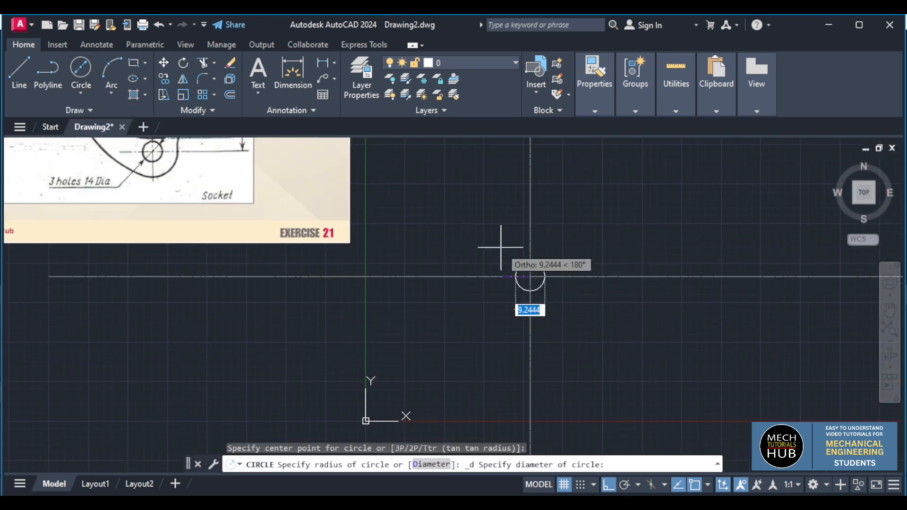
text(54)
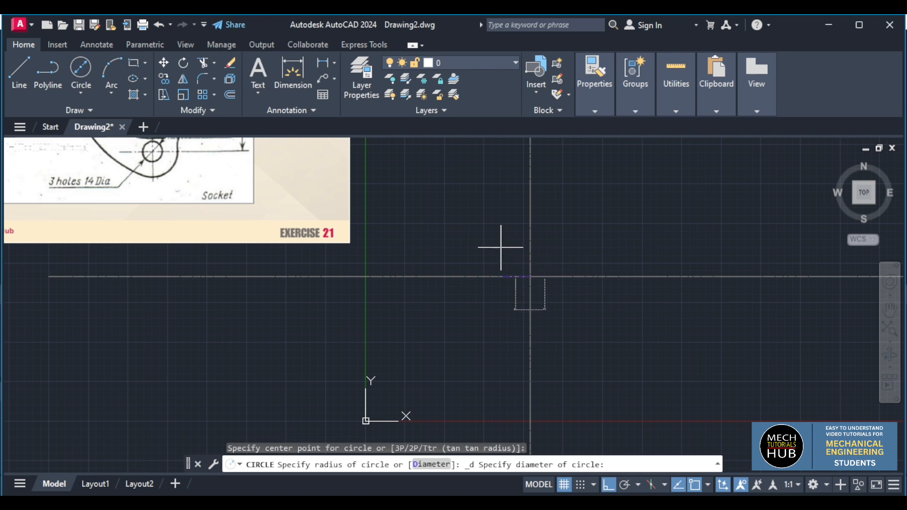
key(Return)
Step: Draw a concentric circle of diameter 68 around the 54-diameter circle
click(80, 71)
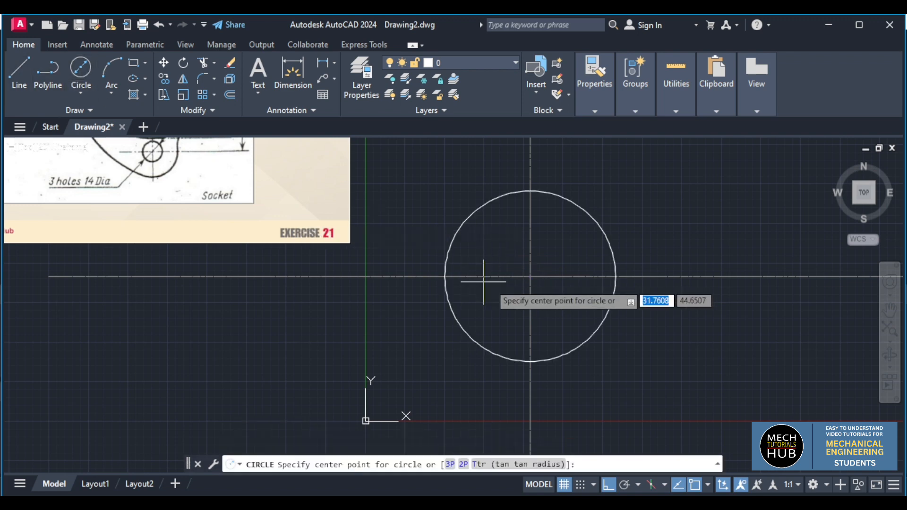
click(530, 276)
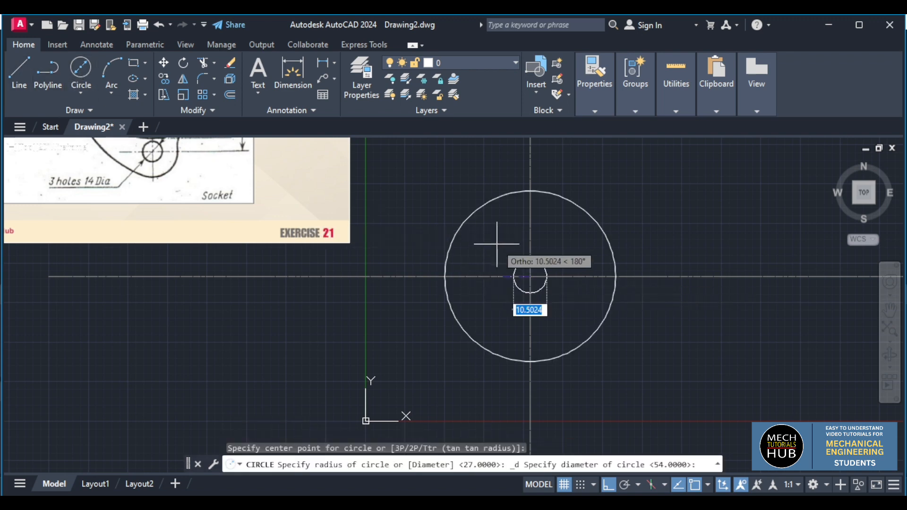
text(68)
key(Return)
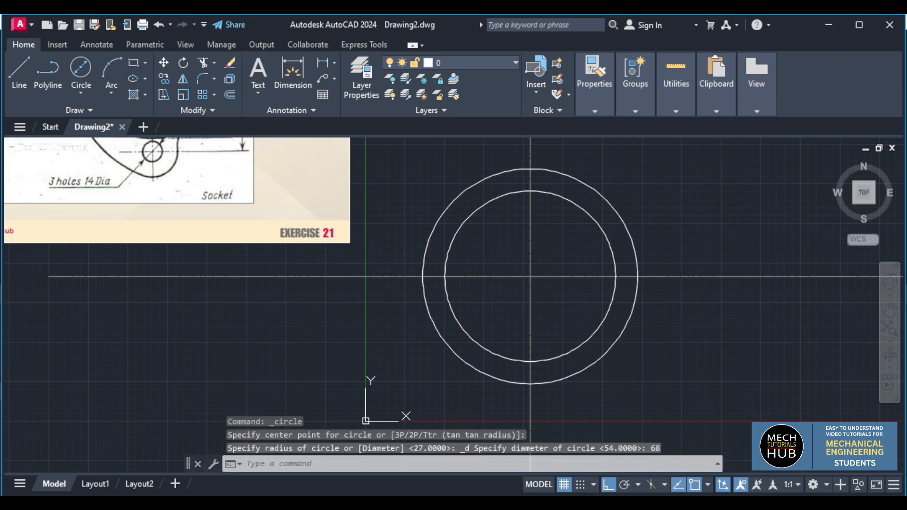
Step: Examine the notch circle diameter, slot width and spacing around the inner ring of the socket reference image
scroll(415, 328, down, 2)
scroll(261, 201, down, 4)
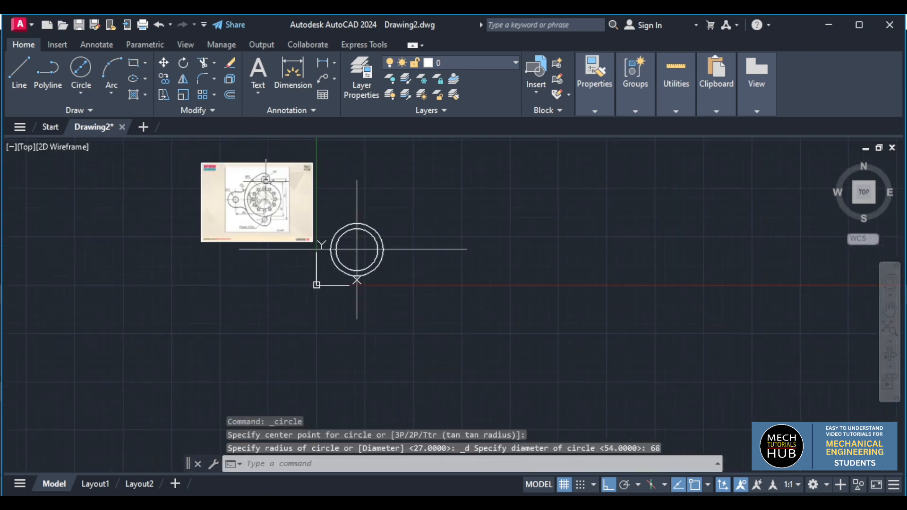
scroll(259, 185, up, 6)
scroll(267, 186, down, 2)
scroll(277, 198, up, 5)
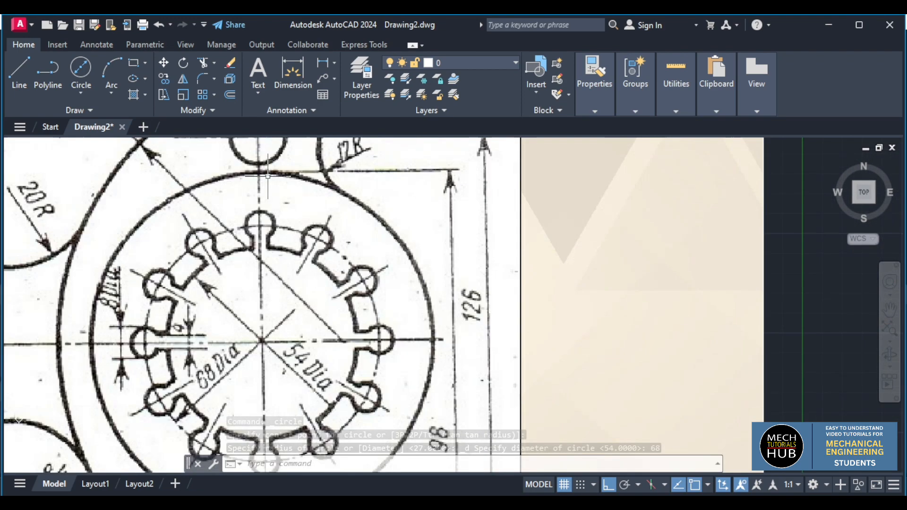
scroll(302, 256, up, 4)
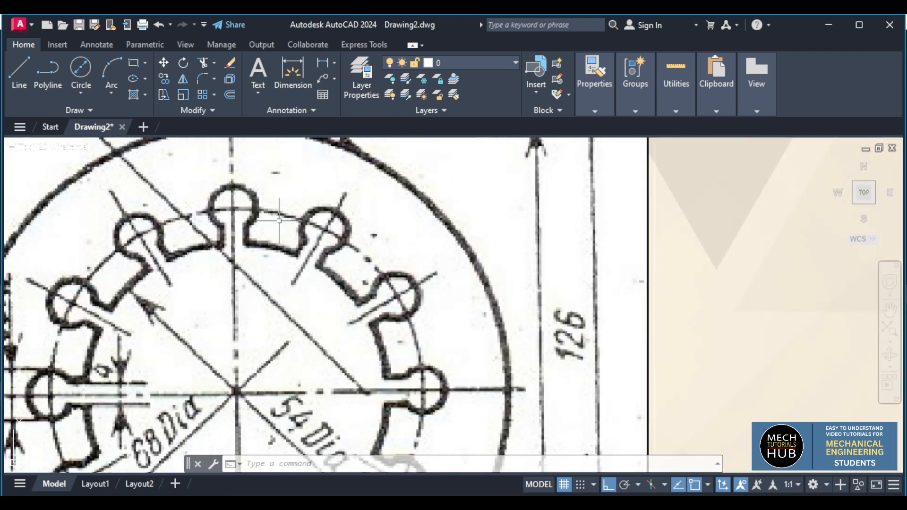
scroll(279, 220, down, 5)
scroll(171, 290, up, 3)
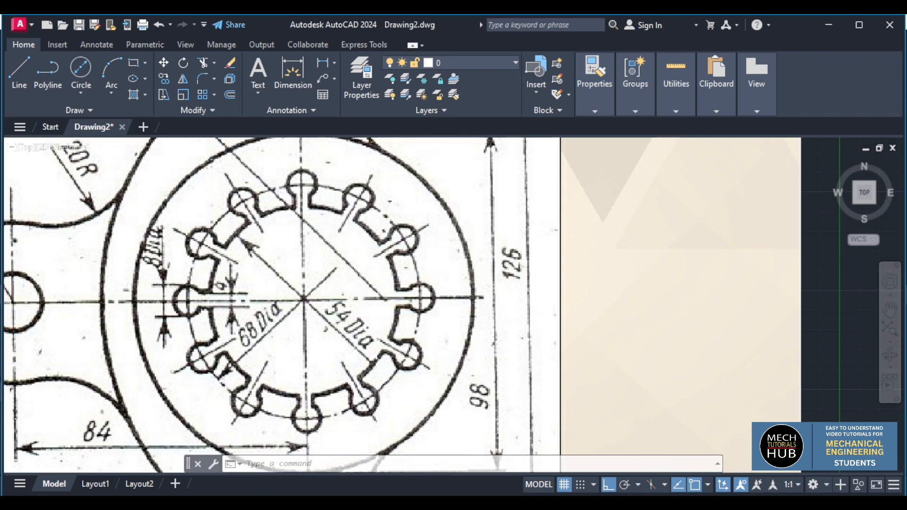
scroll(238, 296, up, 6)
scroll(193, 261, down, 5)
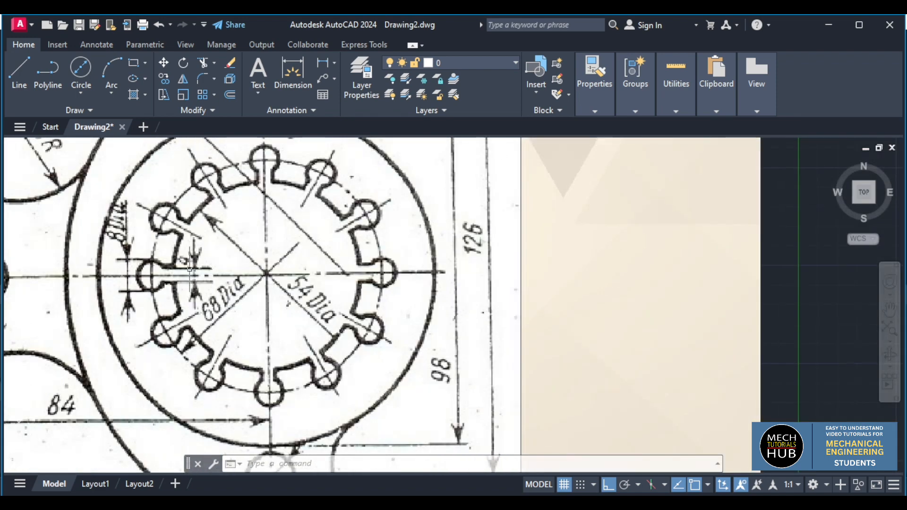
scroll(288, 299, down, 2)
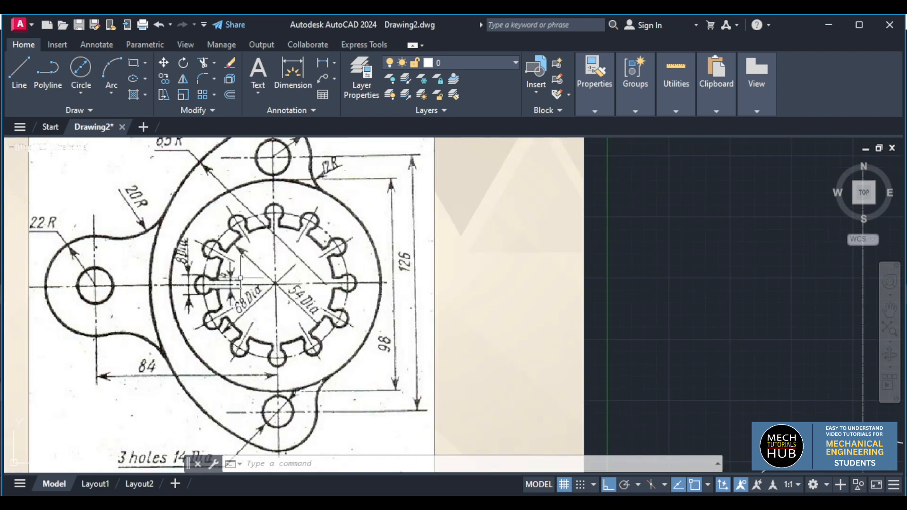
scroll(262, 300, down, 6)
scroll(254, 280, up, 6)
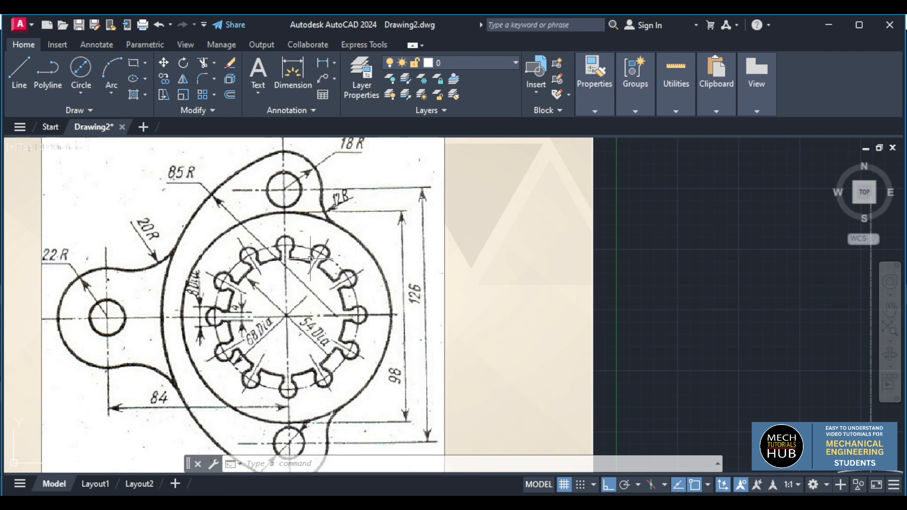
scroll(344, 285, down, 8)
Step: Change the colour of the 68-diameter circle to colour 8
scroll(434, 347, up, 4)
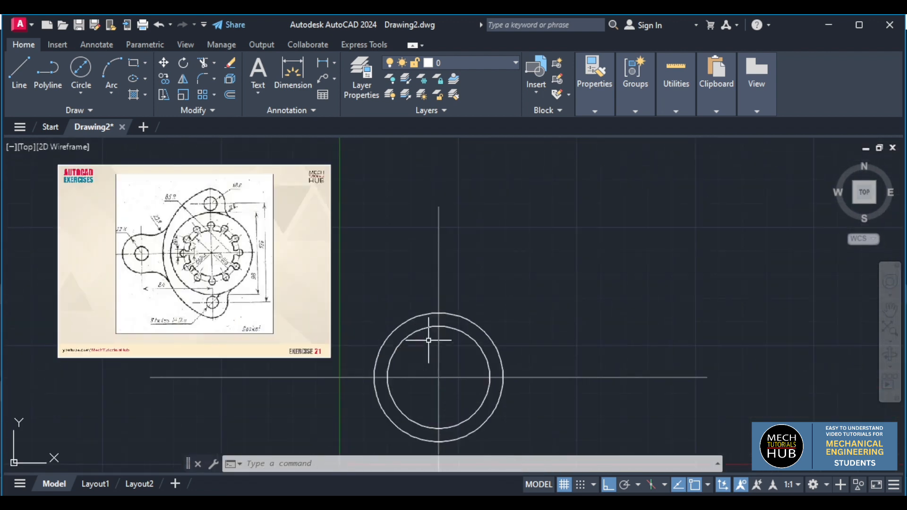
scroll(453, 351, up, 2)
click(483, 306)
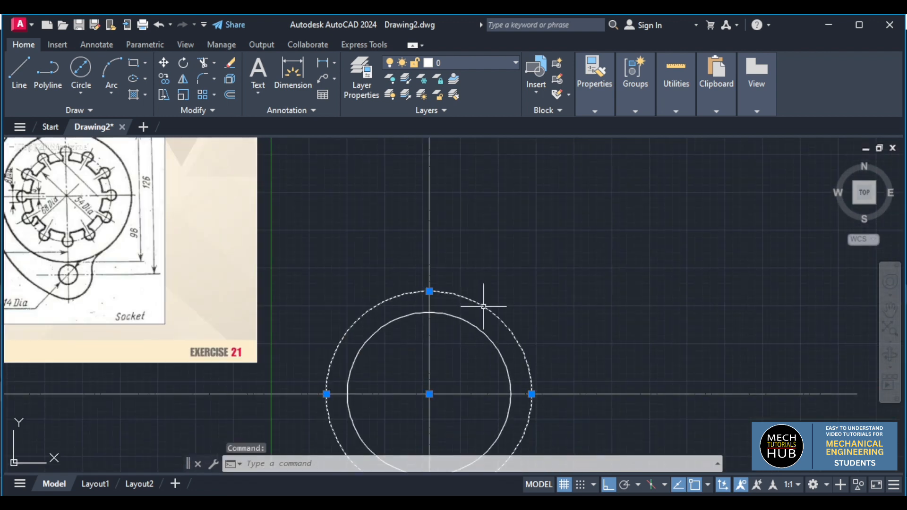
click(604, 112)
mouse_move(634, 115)
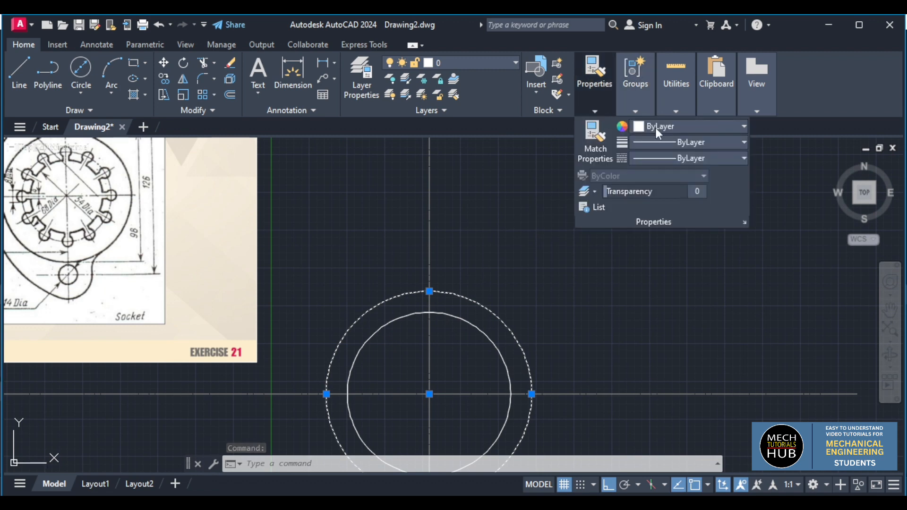
click(655, 126)
click(731, 255)
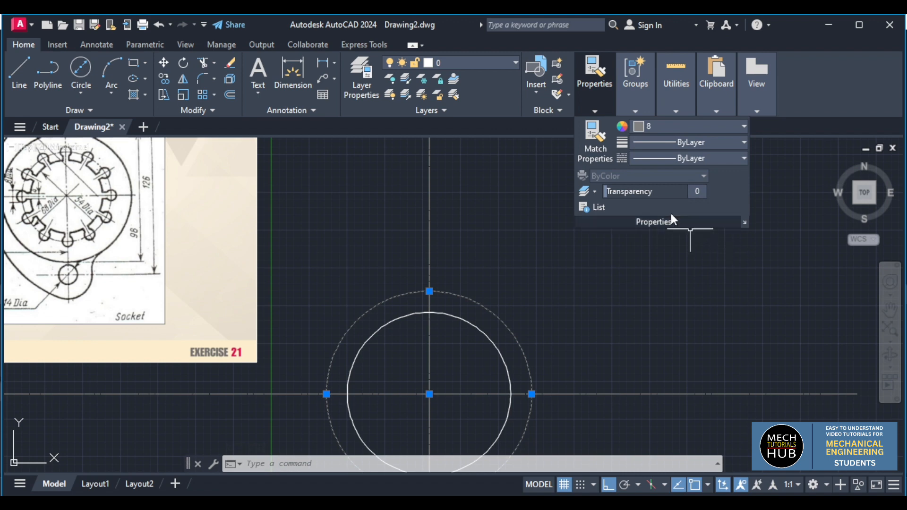
Step: Load the ACAD_ISO02W100 ISO dash linetype into the drawing from acad.lin
click(652, 158)
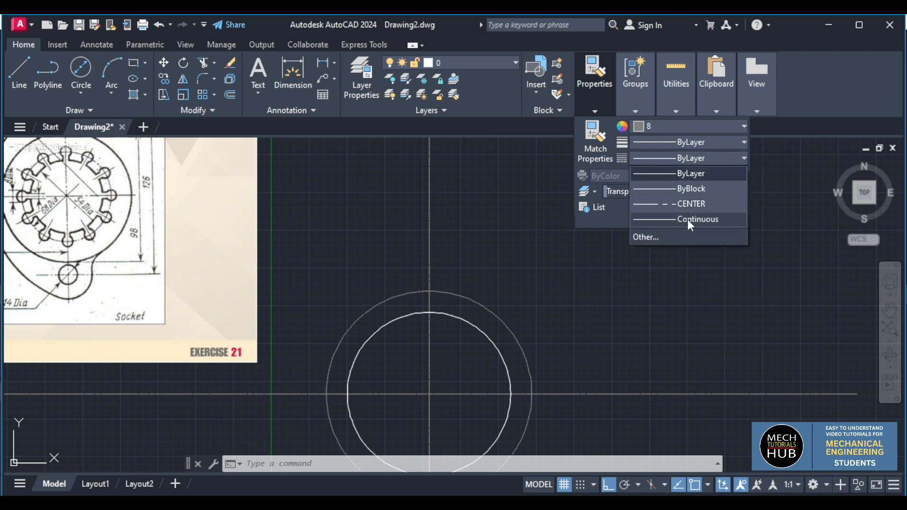
click(661, 237)
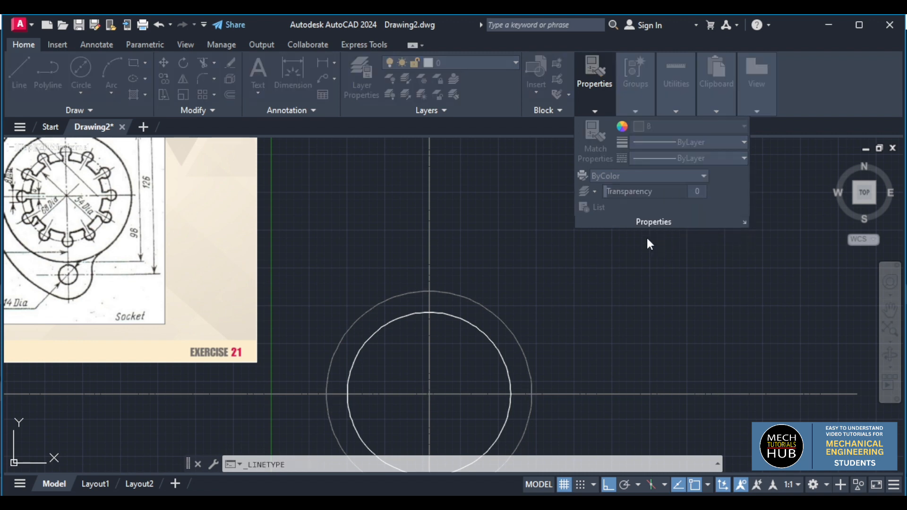
click(554, 151)
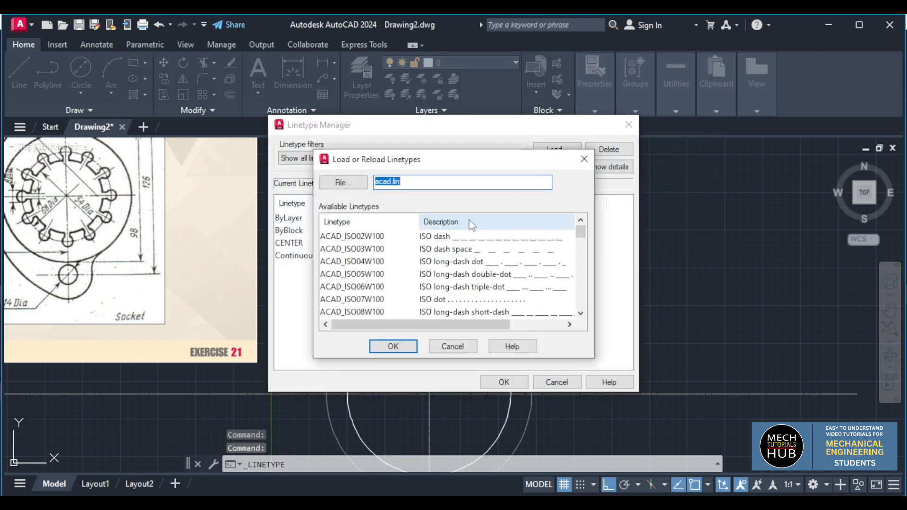
click(393, 346)
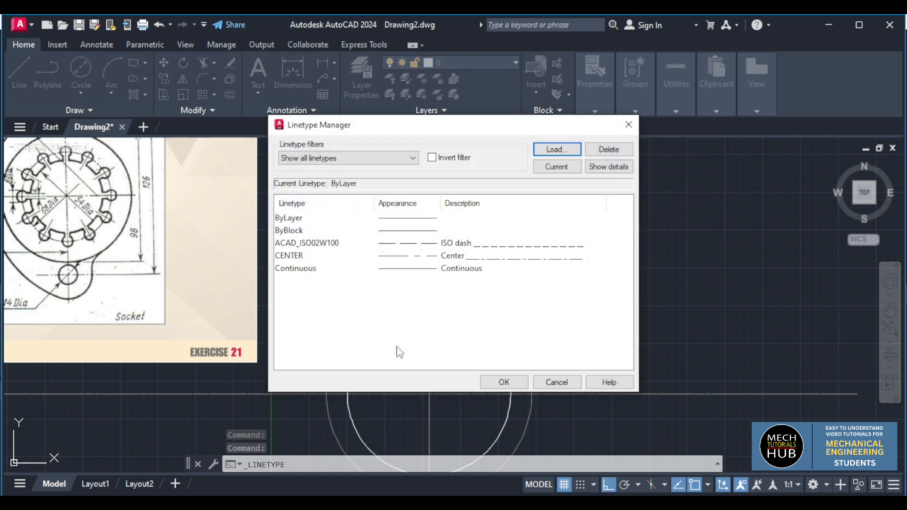
click(500, 381)
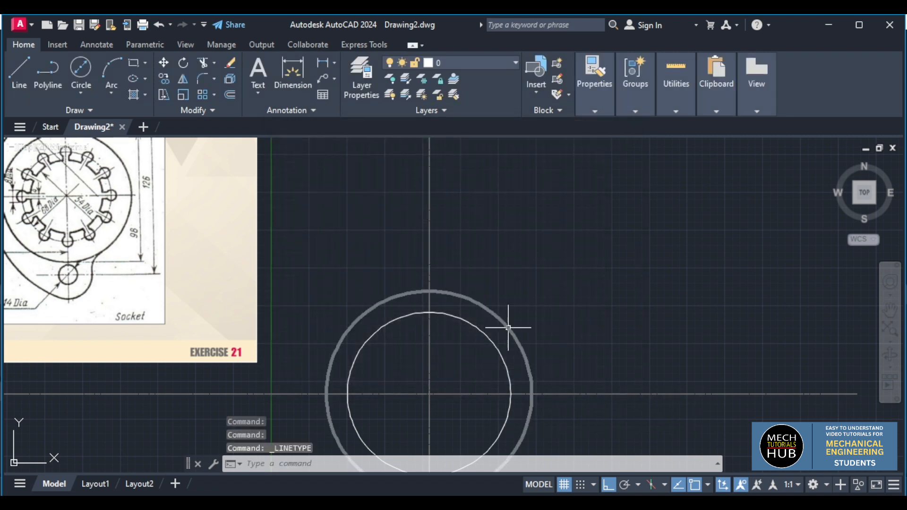
Step: Apply the ACAD_ISO02W100 linetype to the 68-diameter circle and clear the selection
mouse_move(594, 109)
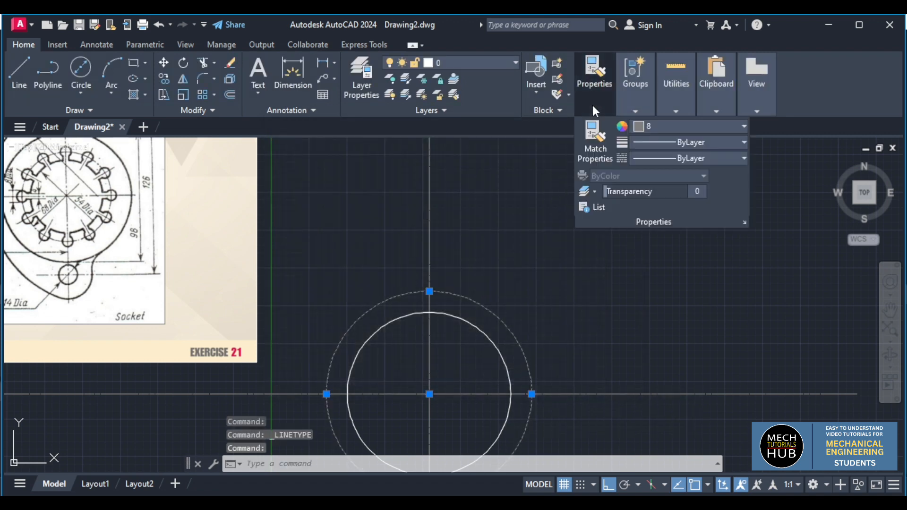
click(664, 159)
click(690, 209)
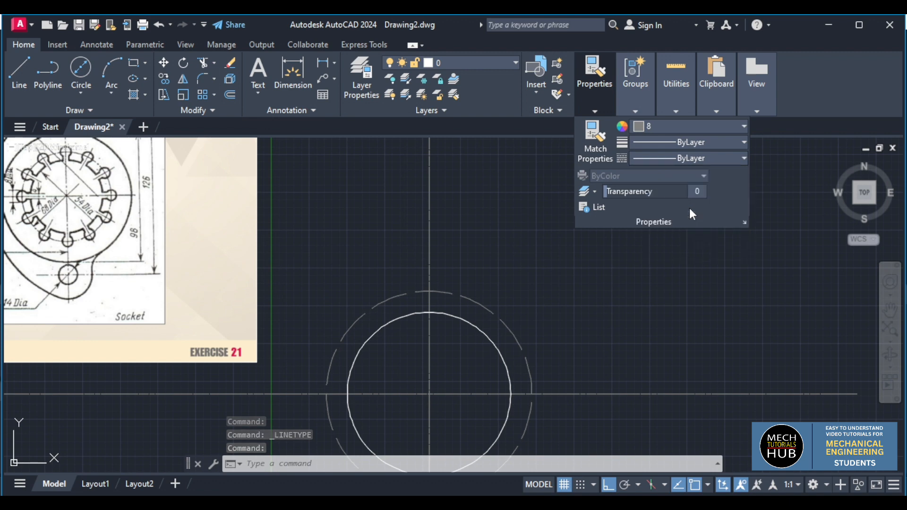
key(Escape)
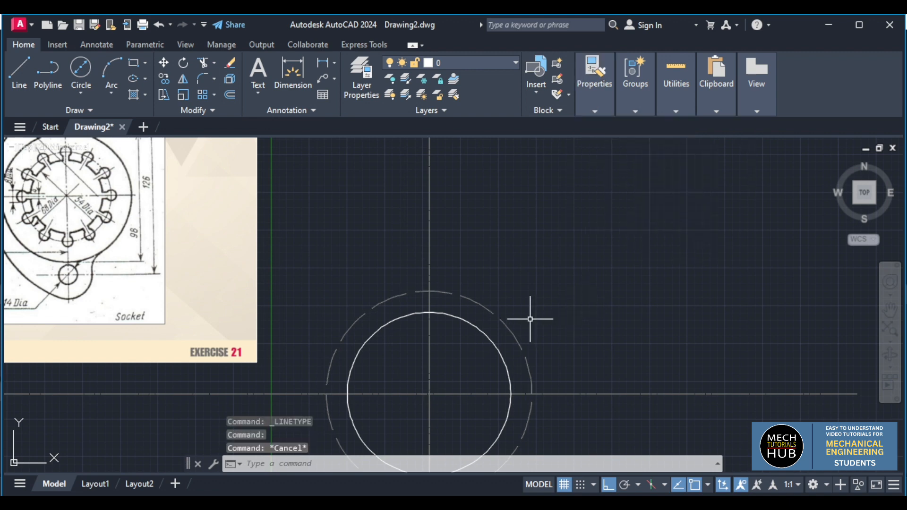
Step: Draw a circle of diameter 8 centred where the vertical centre line crosses the upper part of the dashed 68-diameter circle
scroll(449, 306, down, 3)
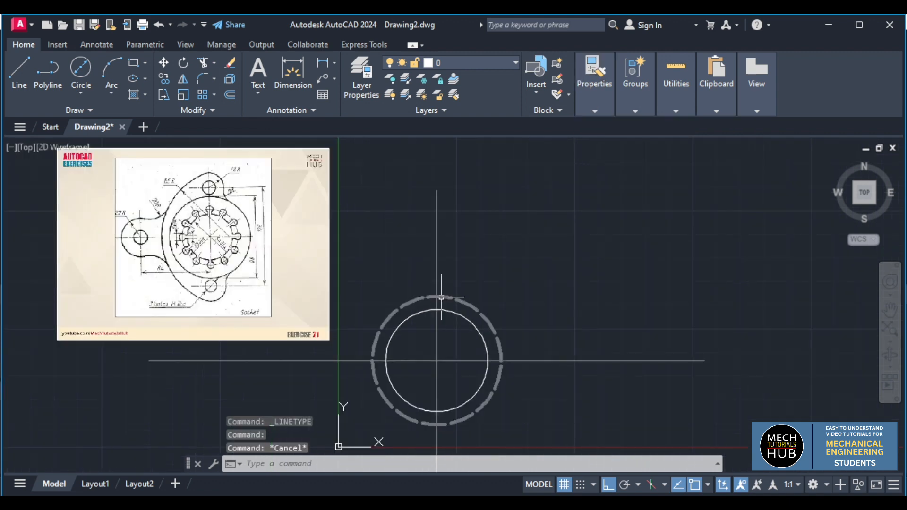
scroll(371, 284, up, 5)
scroll(243, 251, down, 4)
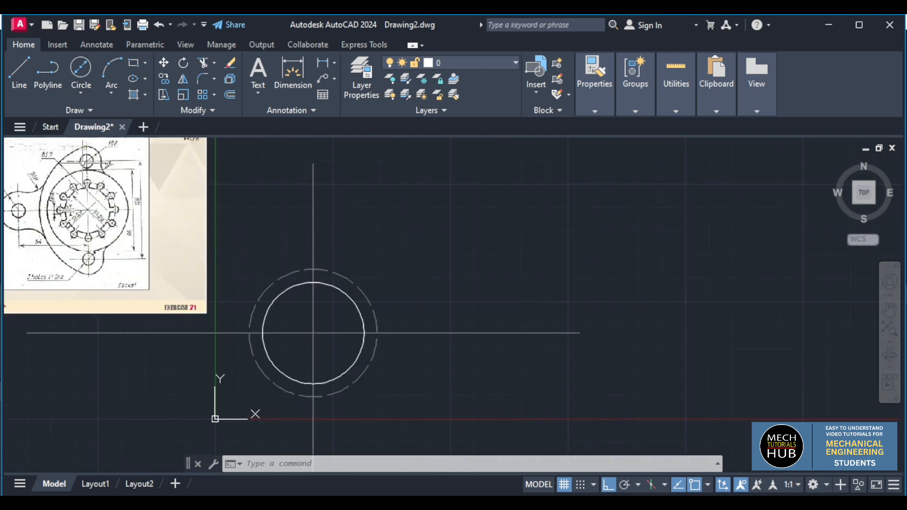
scroll(37, 197, up, 8)
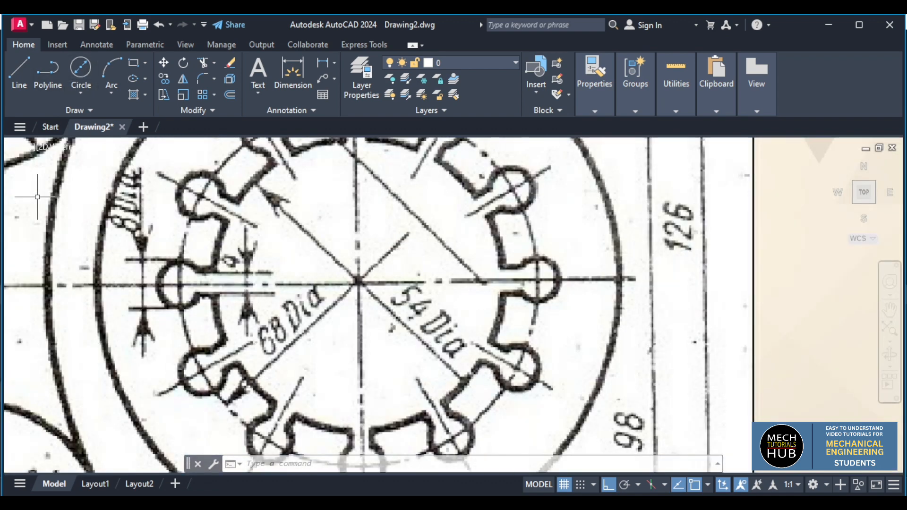
scroll(37, 197, down, 8)
click(81, 68)
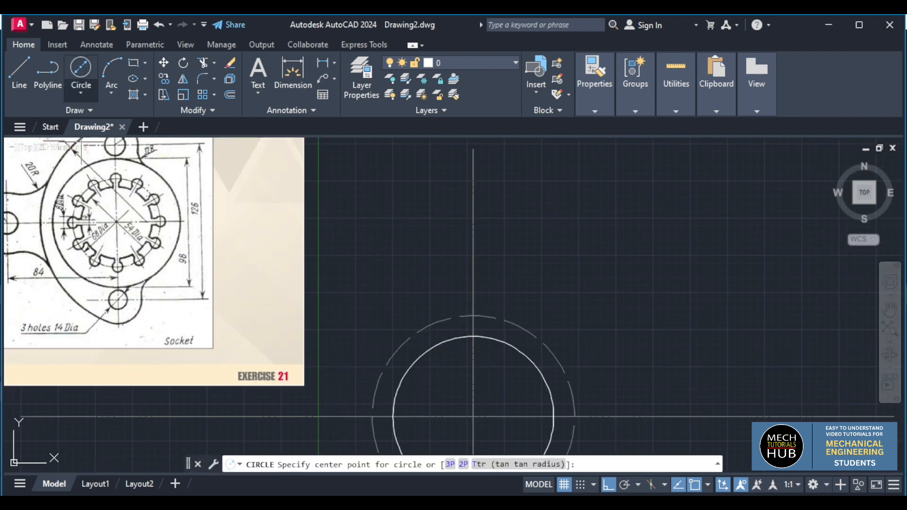
click(473, 315)
text(d)
key(Return)
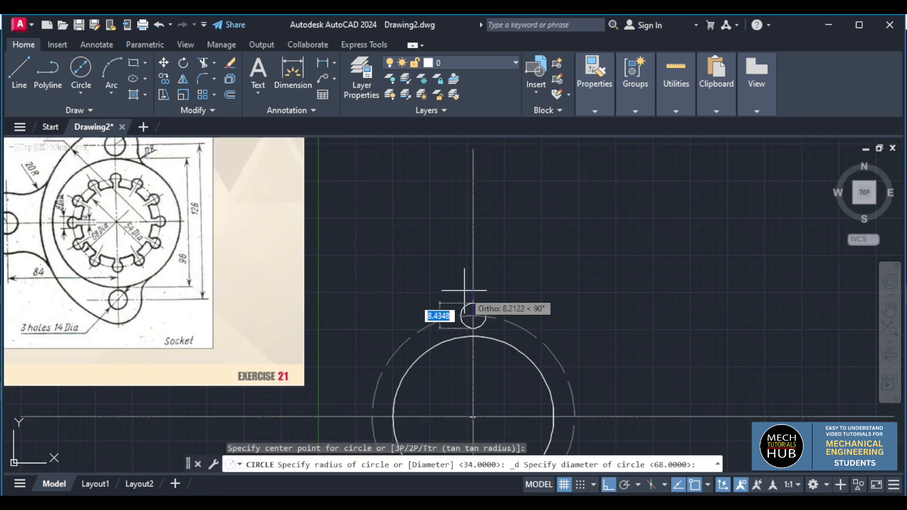
text(8)
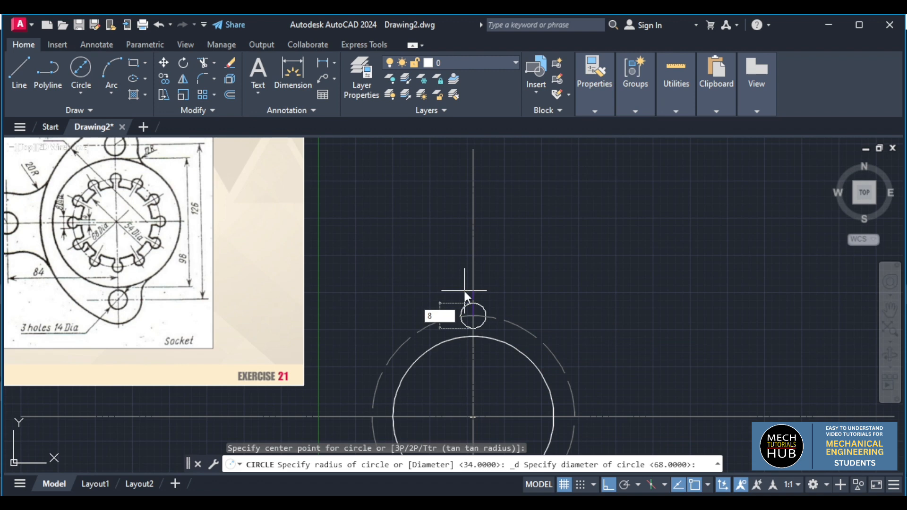
key(Return)
scroll(484, 328, up, 3)
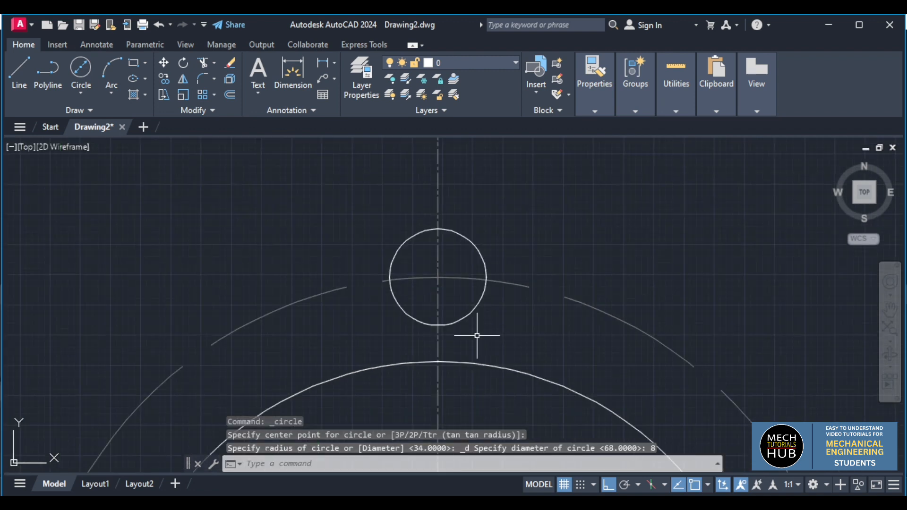
Step: Offset the vertical centre line by 2 to each side to form the sides of the notch slot
scroll(465, 341, down, 2)
scroll(462, 367, up, 1)
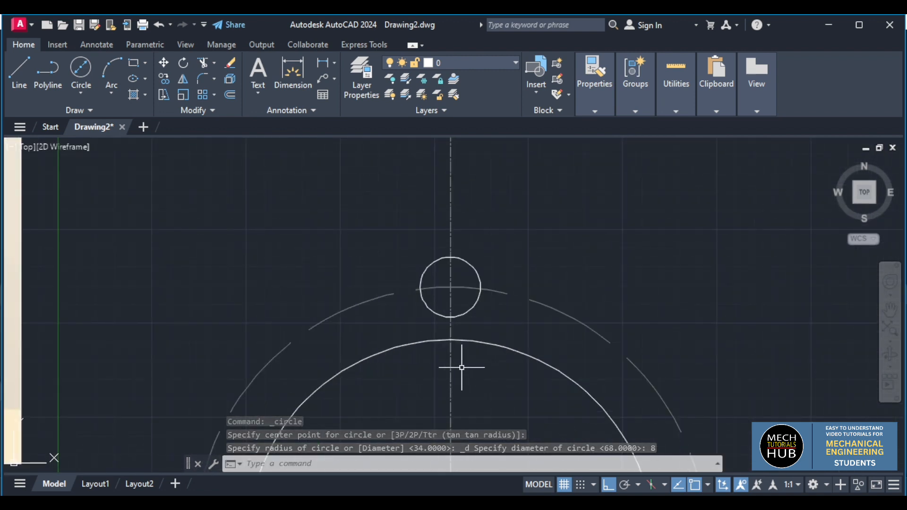
text(o)
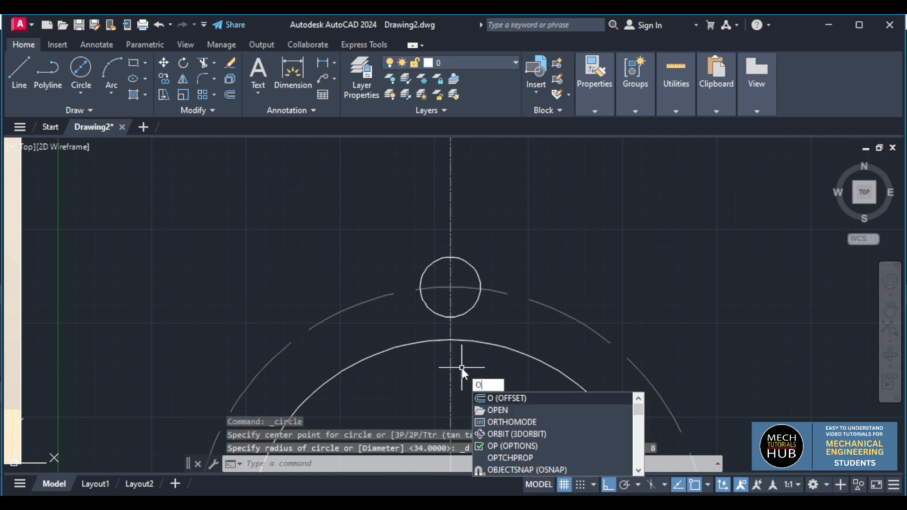
key(Return)
key(Return)
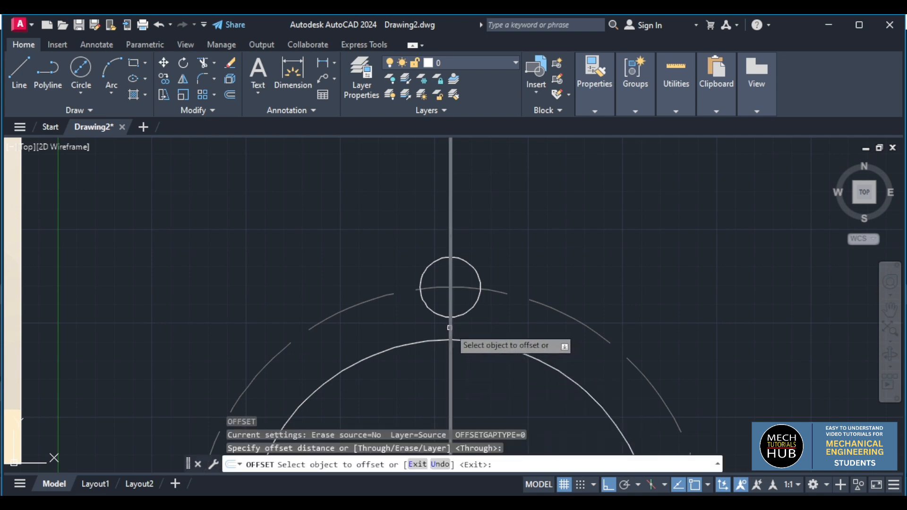
click(451, 327)
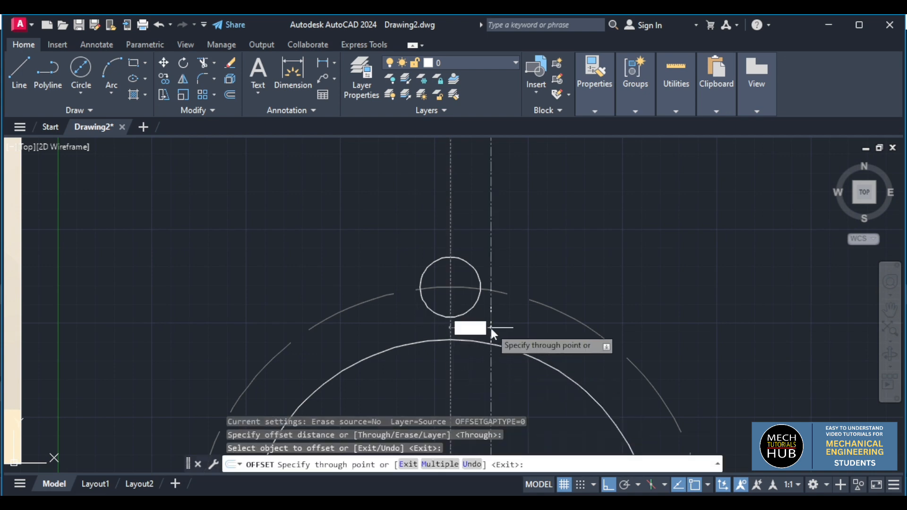
text(2)
key(Return)
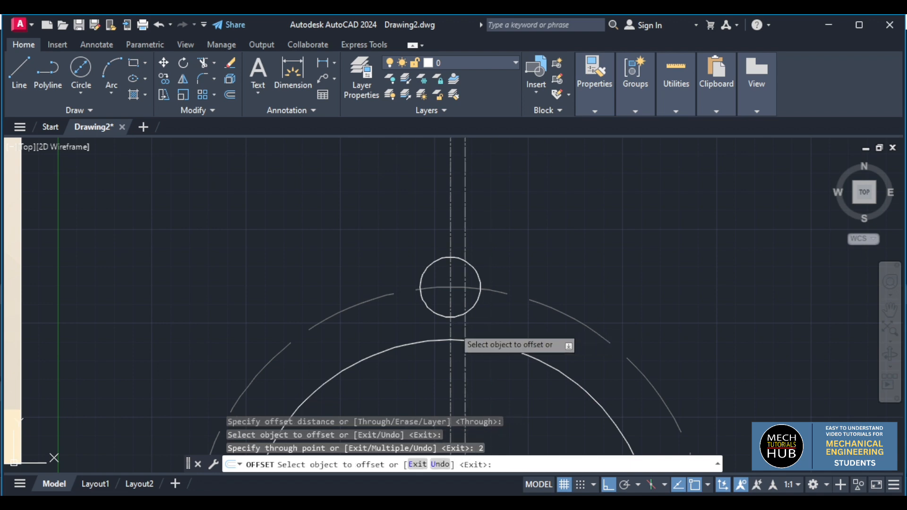
click(452, 328)
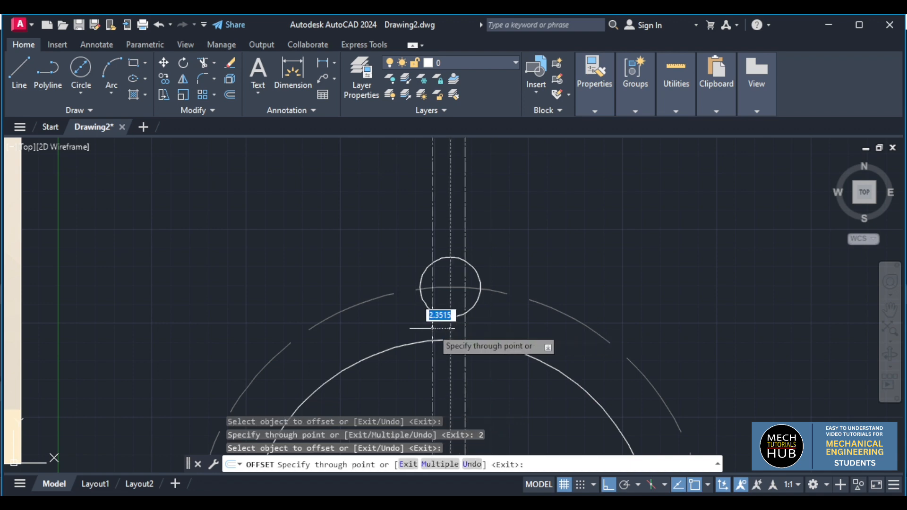
text(2)
key(Return)
key(Escape)
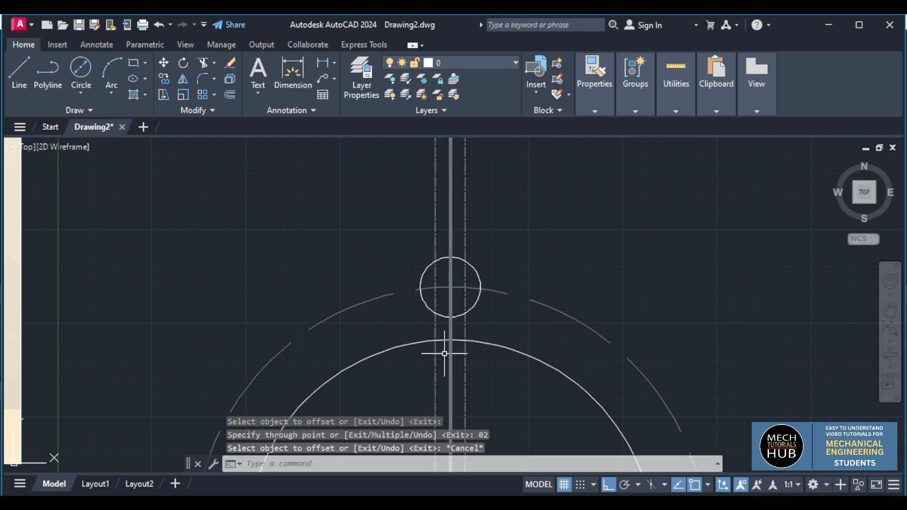
Step: Trim the two offset slot lines where they pass through the 8-diameter circle, matching the notch in the reference image
scroll(185, 323, down, 2)
scroll(168, 318, down, 3)
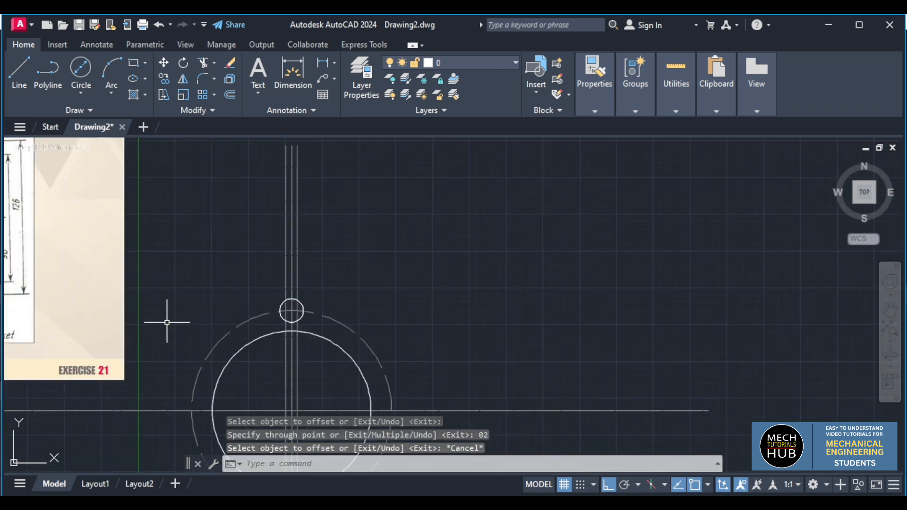
scroll(92, 317, up, 6)
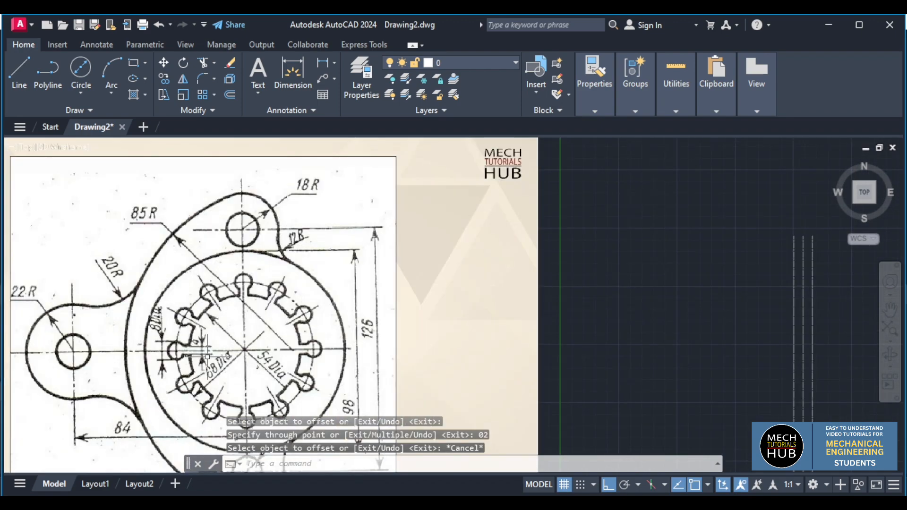
scroll(203, 349, up, 3)
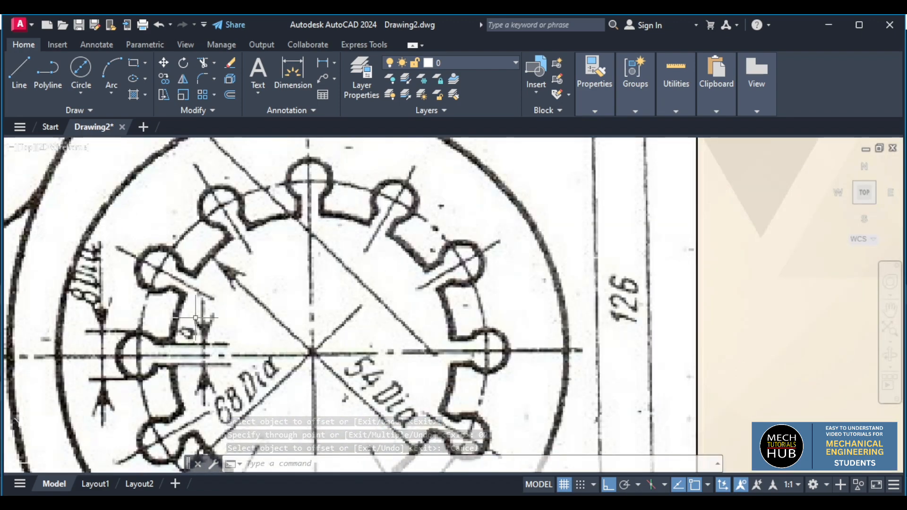
scroll(195, 318, down, 5)
scroll(432, 381, up, 5)
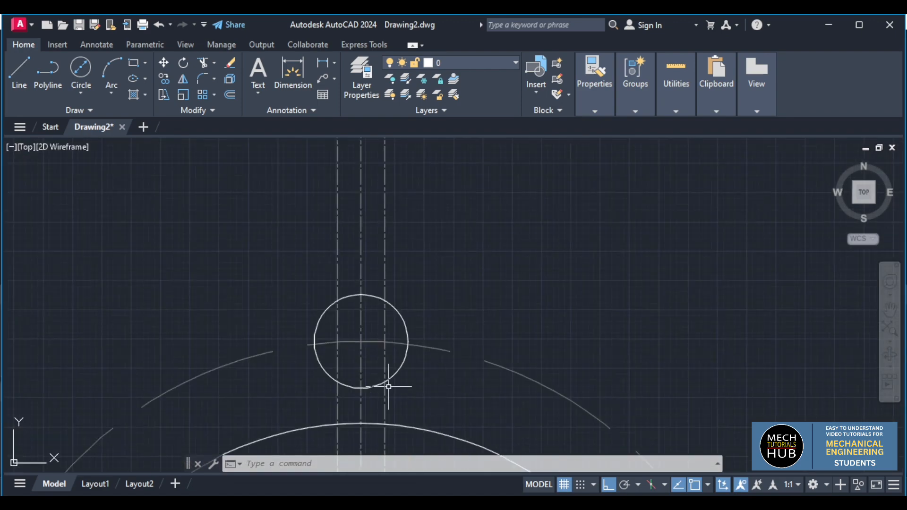
text(tr)
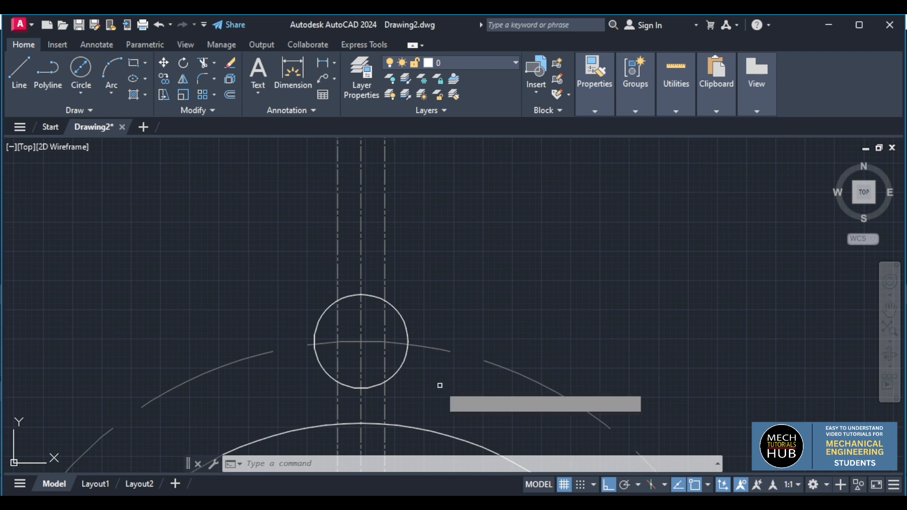
key(Return)
click(398, 336)
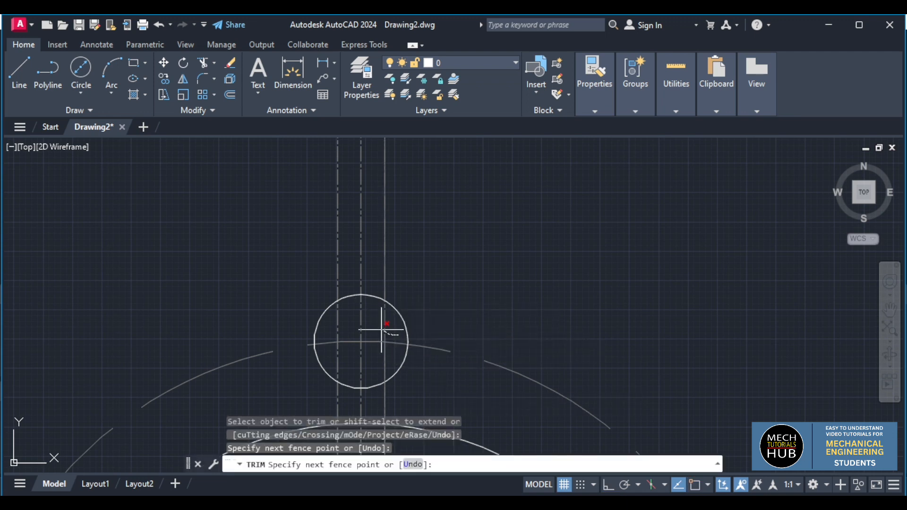
click(380, 329)
scroll(381, 329, down, 5)
scroll(381, 371, up, 5)
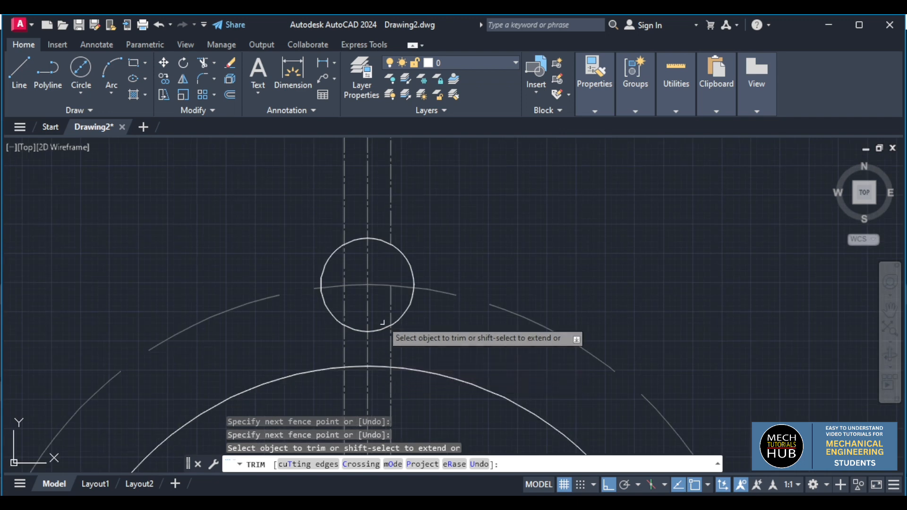
click(387, 310)
mouse_move(387, 308)
mouse_down()
mouse_move(356, 315)
mouse_move(336, 305)
mouse_up()
scroll(352, 324, down, 5)
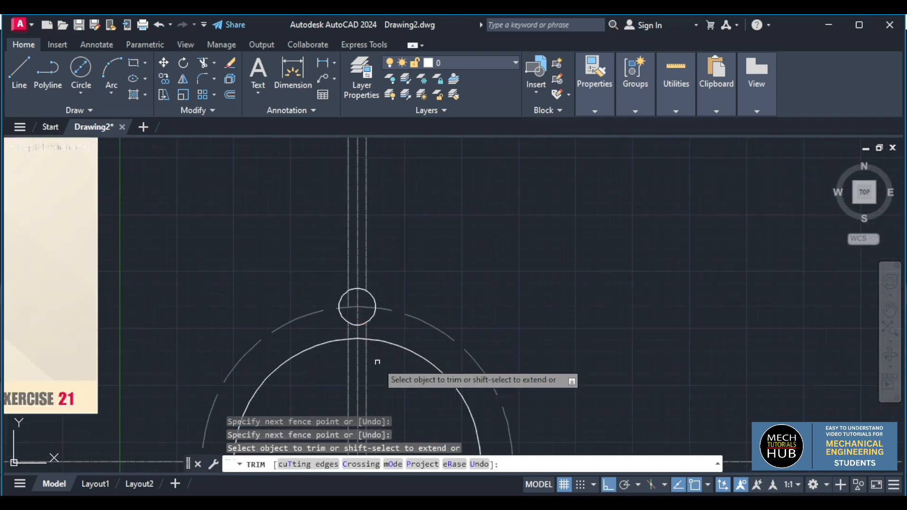
Step: Trim away the parts of the two slot lines inside the 54-diameter inner circle and finish trimming
scroll(378, 362, up, 5)
click(375, 372)
mouse_move(355, 353)
mouse_down()
mouse_move(351, 315)
mouse_move(306, 320)
mouse_move(291, 312)
mouse_up()
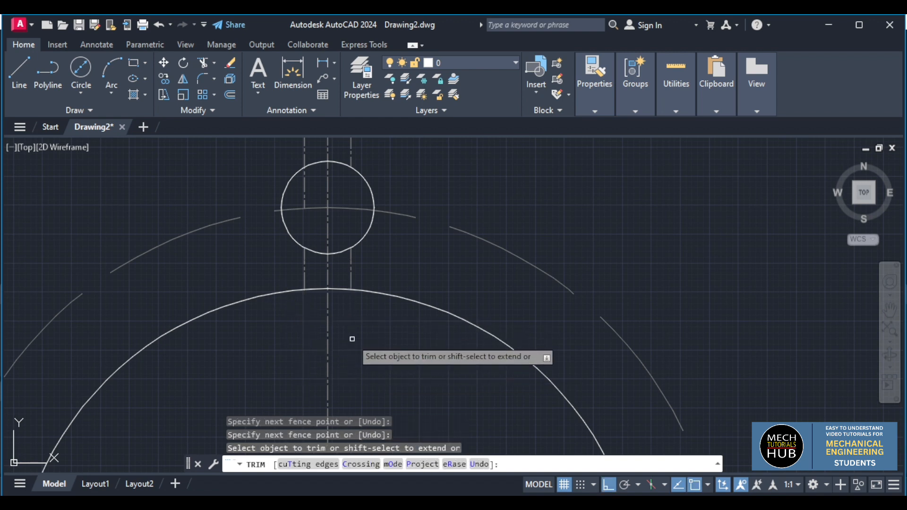
key(Escape)
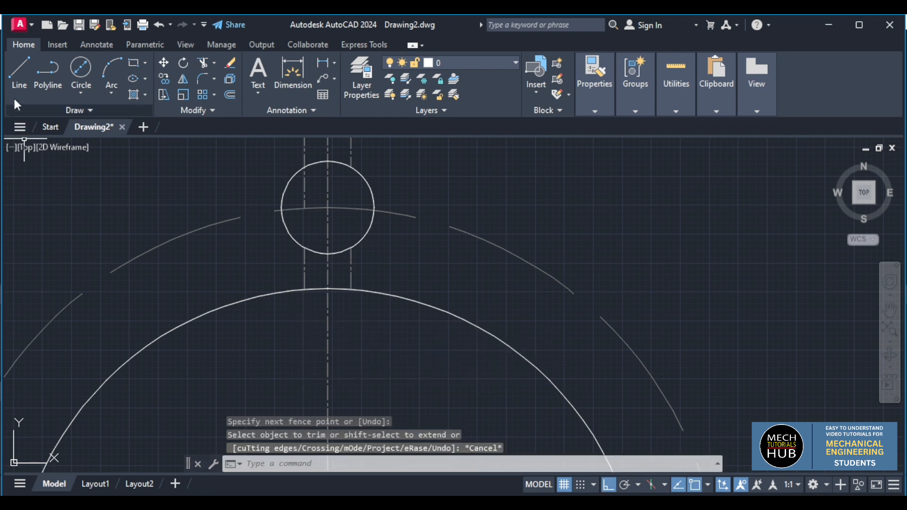
Step: Set the linetype of the two short notch side lines between the small circle and the inner circle to Continuous
click(19, 71)
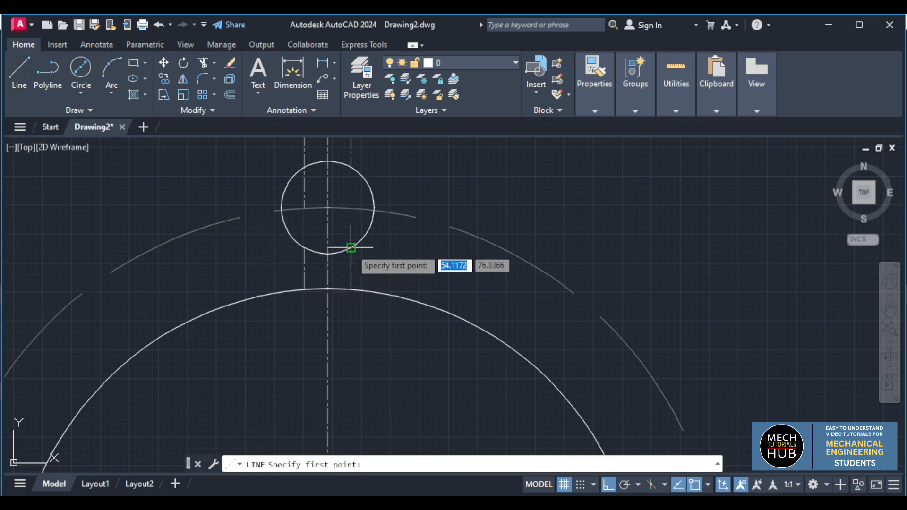
key(Escape)
click(351, 269)
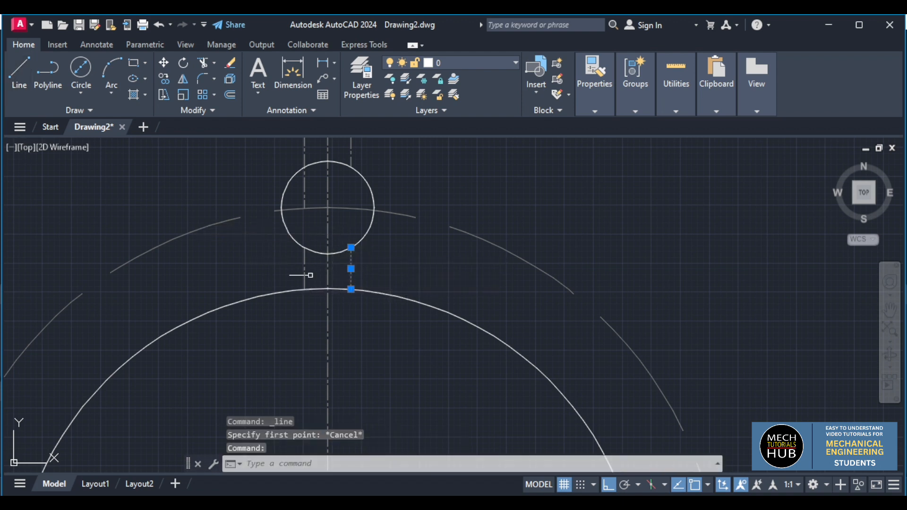
click(302, 273)
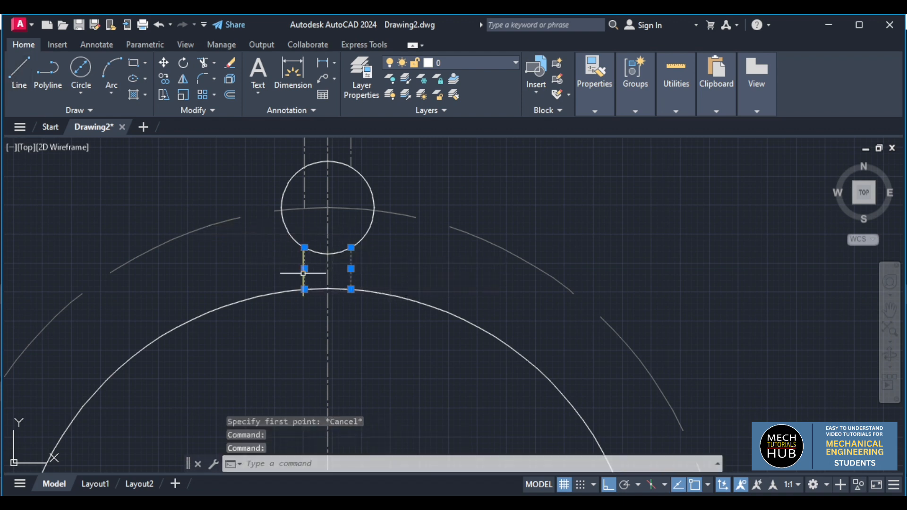
click(596, 113)
click(653, 159)
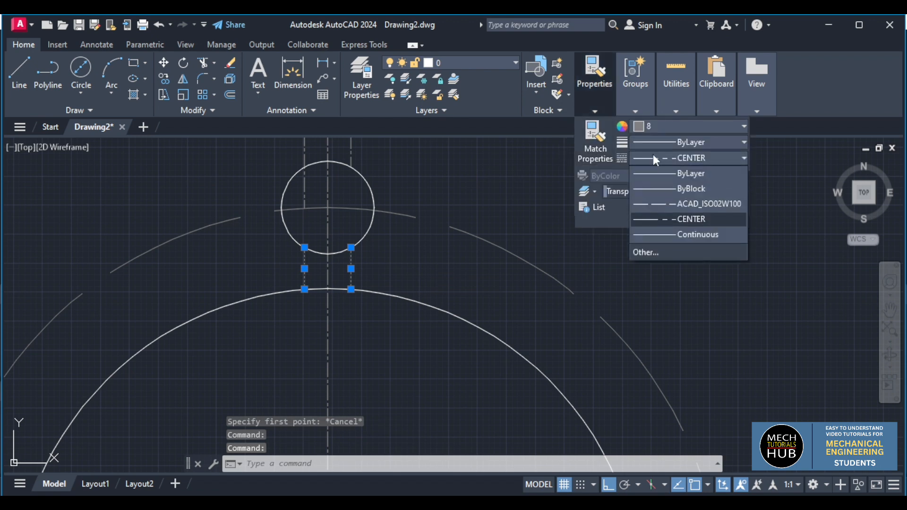
click(679, 234)
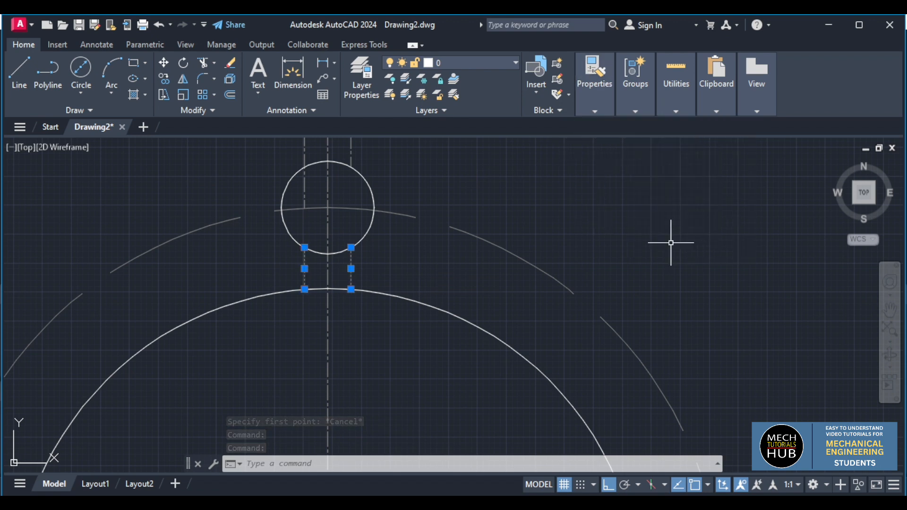
Step: Set the colour of the two notch side lines to ByLayer and clear the selection
click(596, 101)
click(653, 127)
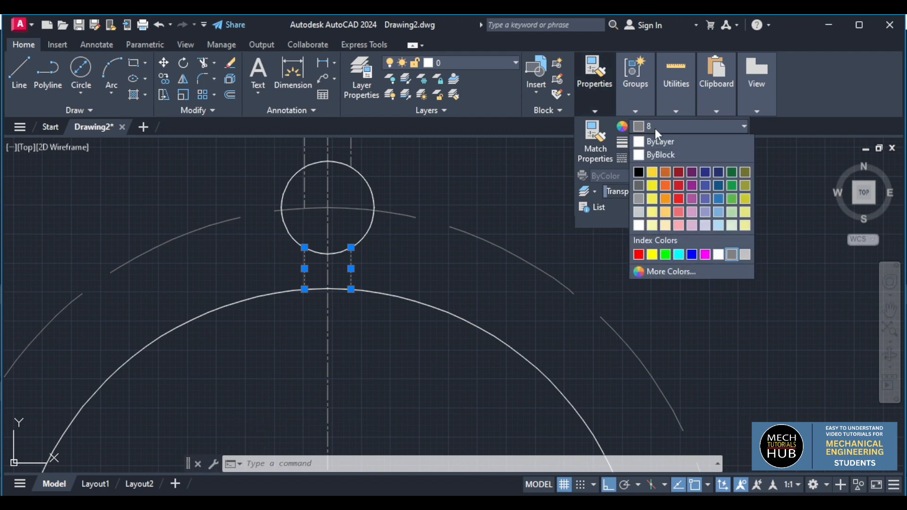
click(656, 137)
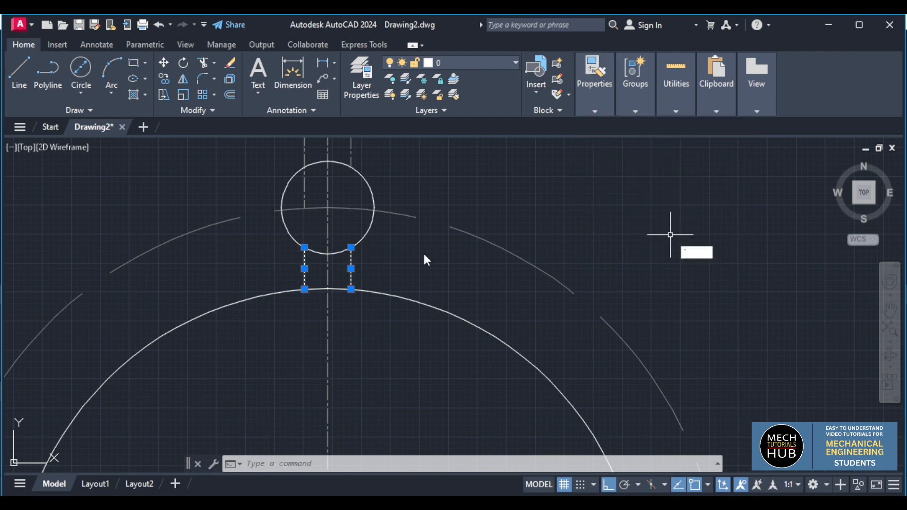
key(Escape)
key(Escape)
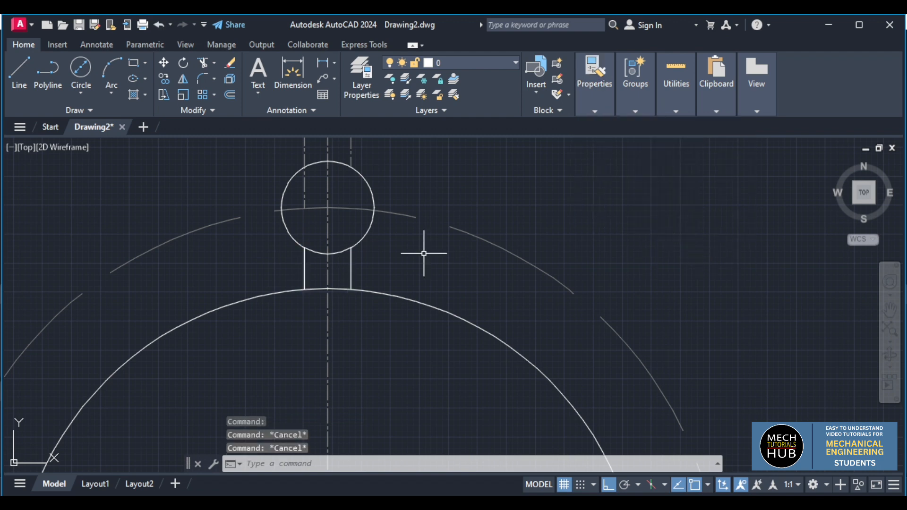
Step: Trim the lower arc of the 8-diameter circle between the two notch side lines
text(tr)
key(Return)
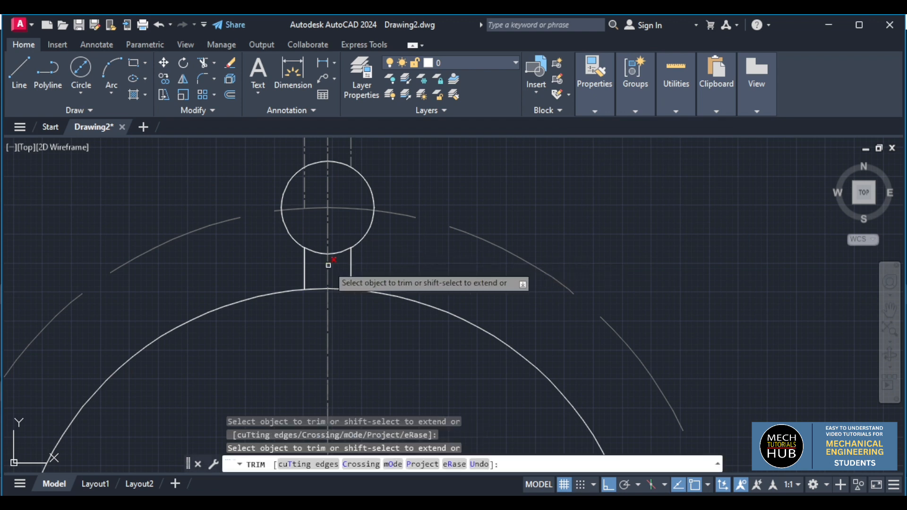
mouse_move(330, 261)
mouse_down()
mouse_move(338, 257)
mouse_move(326, 249)
mouse_up()
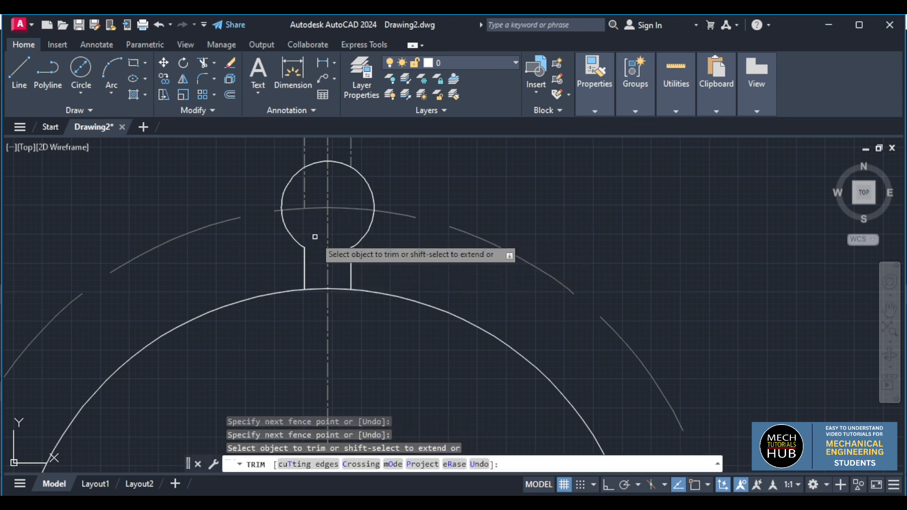
Step: Trim the inner circle between the two notch side lines to open the slot, and finish trimming
scroll(350, 268, down, 2)
scroll(358, 288, down, 5)
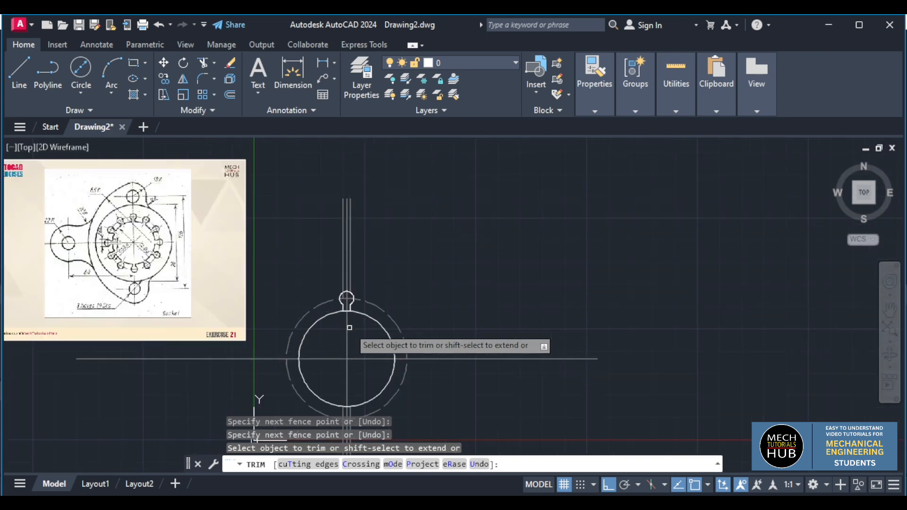
scroll(114, 220, up, 3)
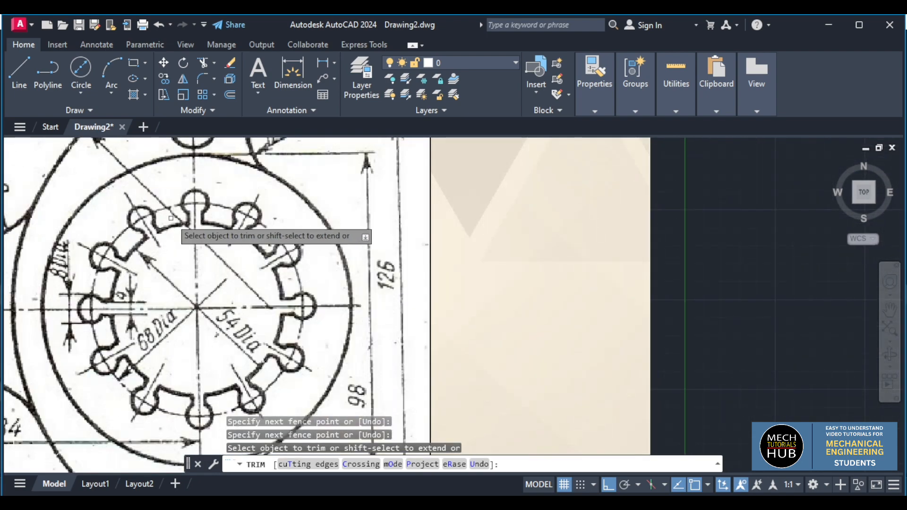
scroll(172, 219, up, 1)
scroll(209, 241, down, 3)
scroll(458, 335, down, 3)
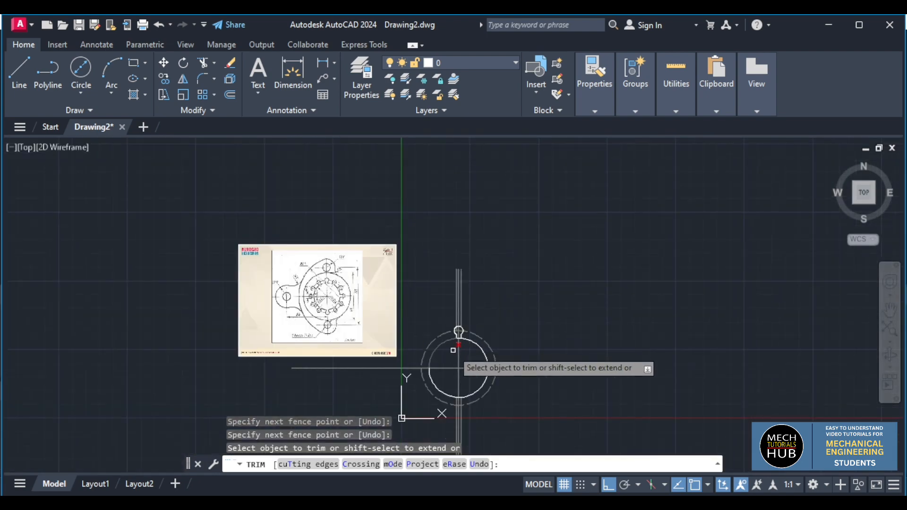
scroll(454, 349, up, 4)
scroll(477, 295, up, 2)
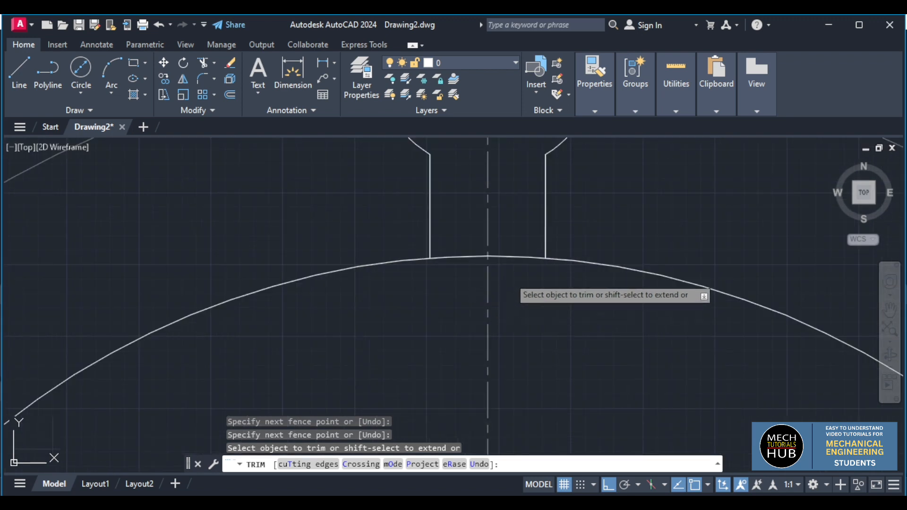
scroll(512, 283, down, 4)
click(514, 283)
click(512, 254)
click(490, 284)
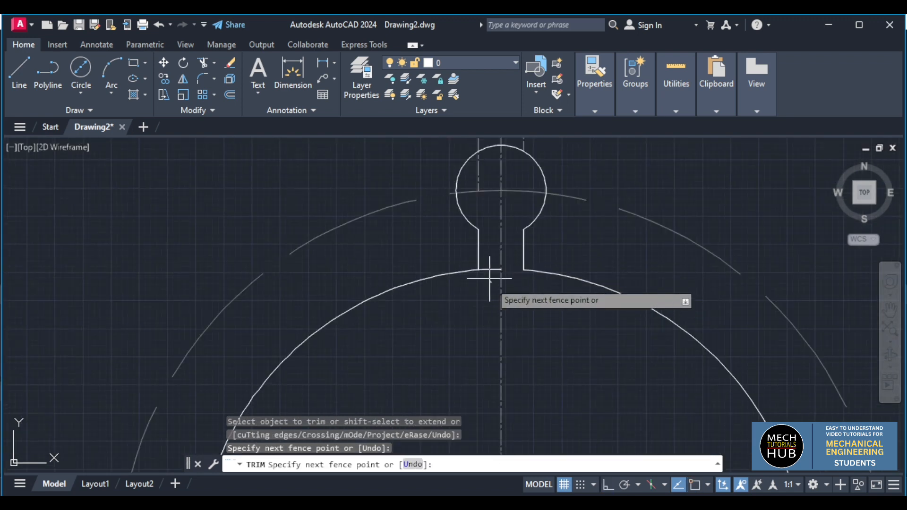
click(489, 259)
scroll(483, 293, down, 6)
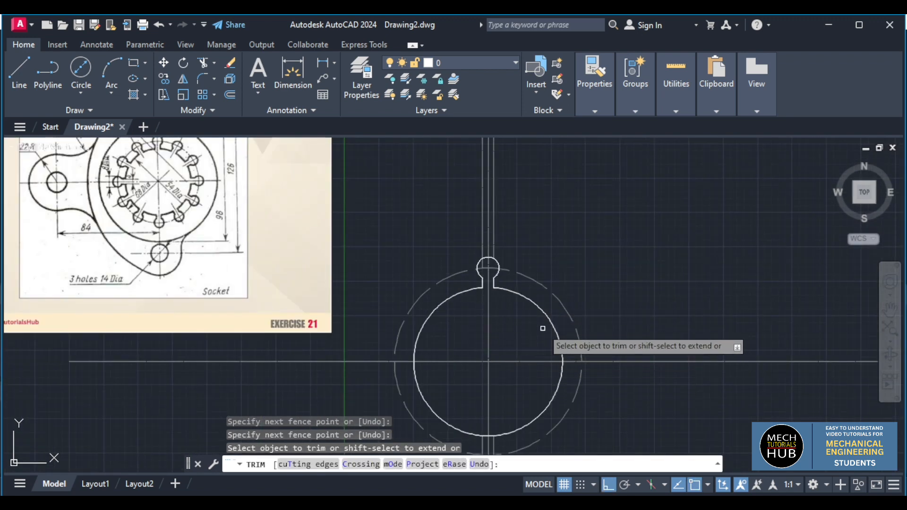
key(Escape)
Step: Create a polar array of the notch's two side lines and small-circle arc about the inner circle's centre
text(array)
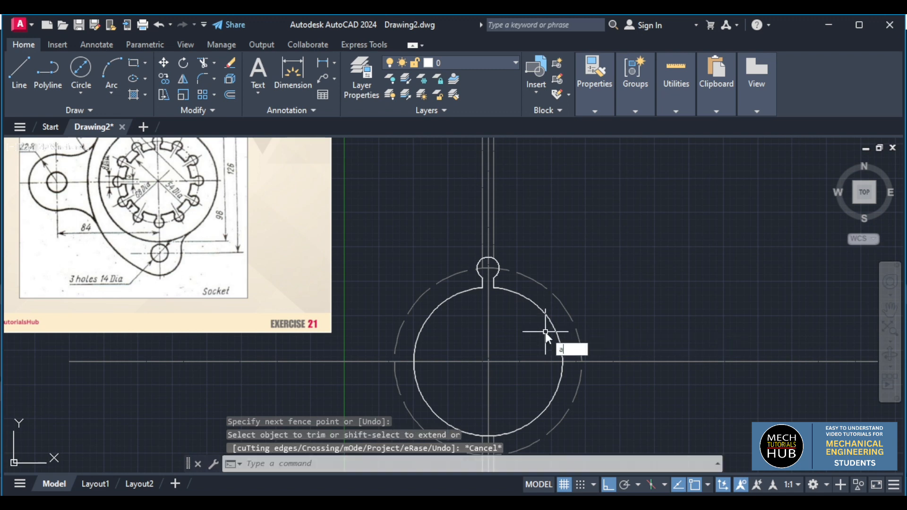
key(Return)
scroll(498, 307, up, 5)
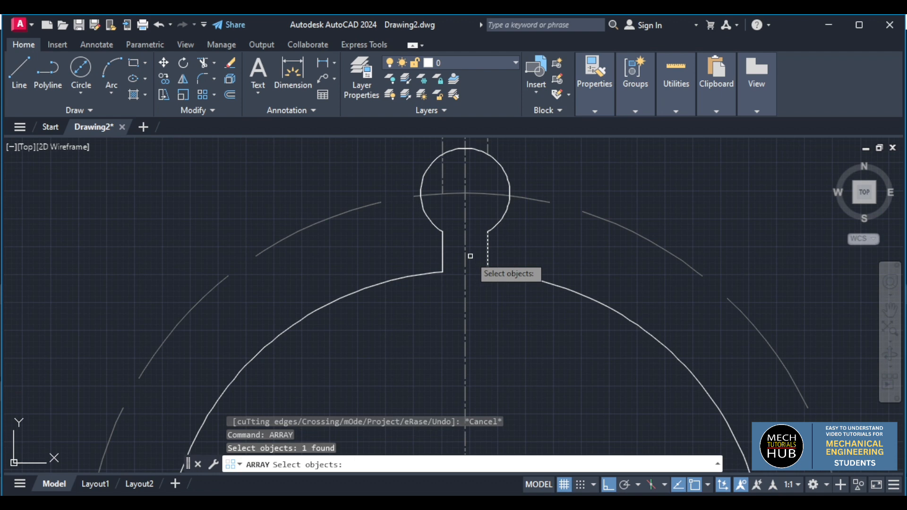
click(441, 253)
click(433, 227)
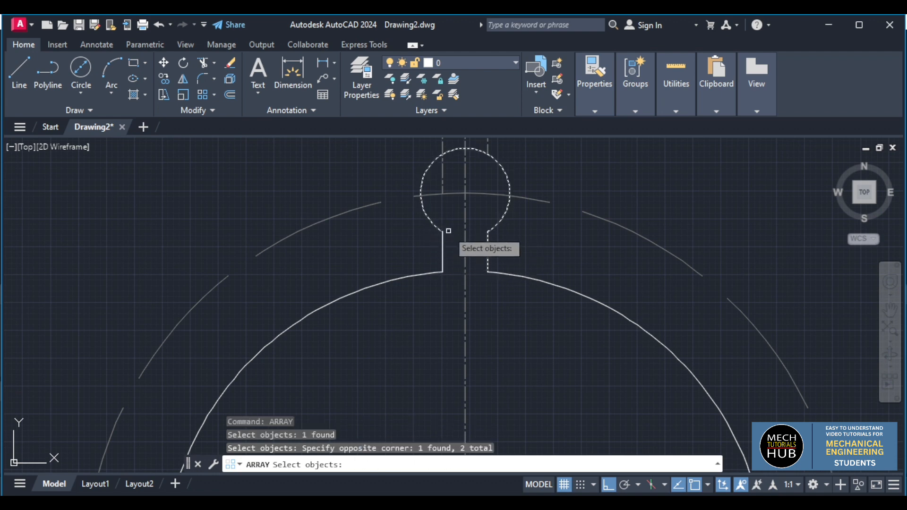
click(442, 249)
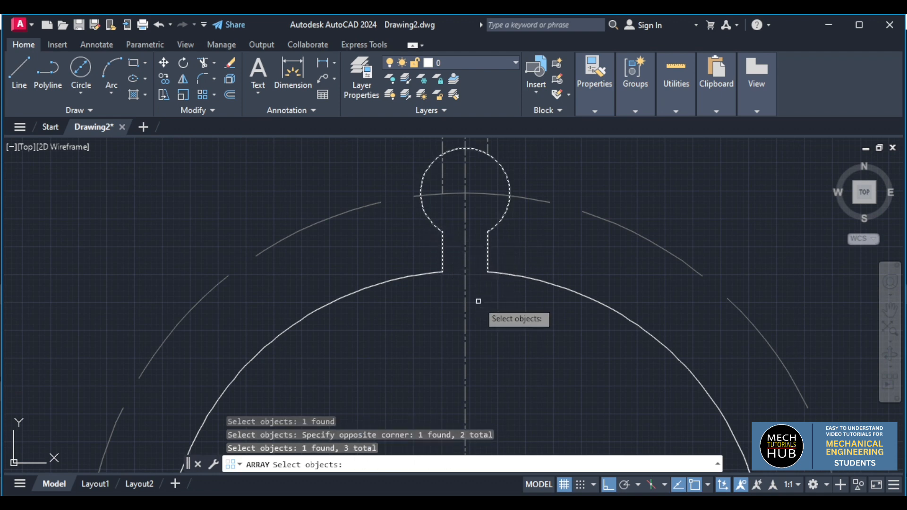
key(Return)
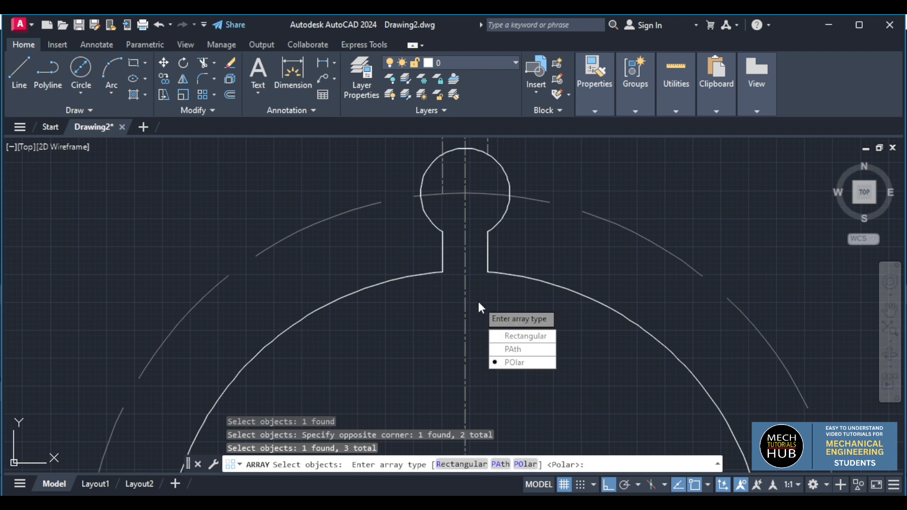
click(507, 360)
scroll(446, 252, down, 5)
scroll(451, 331, up, 2)
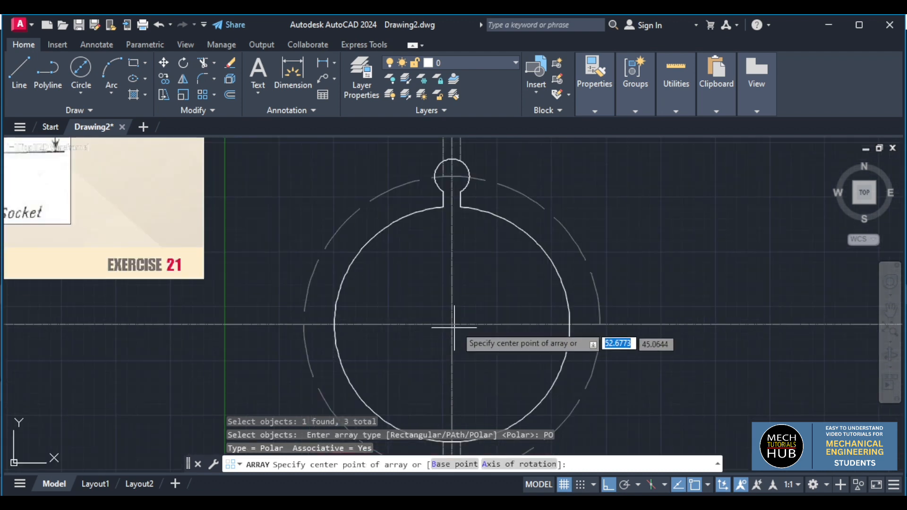
click(452, 324)
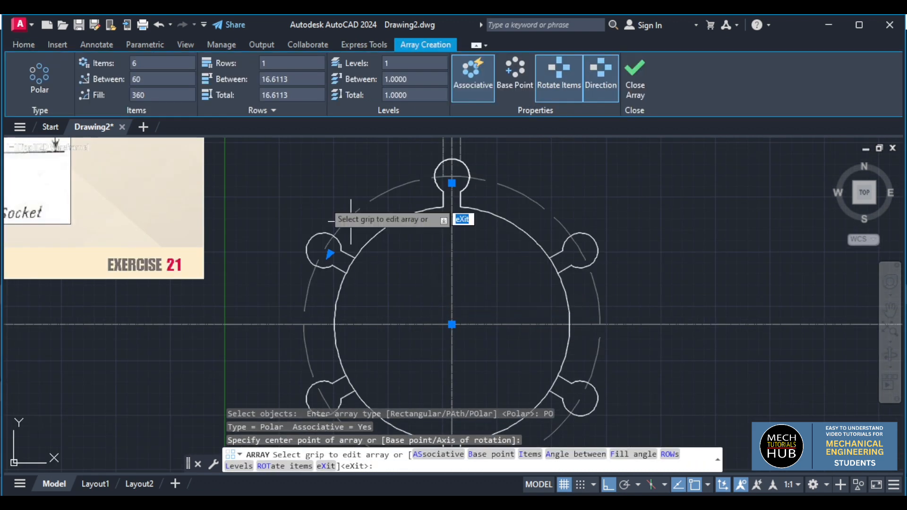
Step: Set the notch array to 12 items and close the array
text(12)
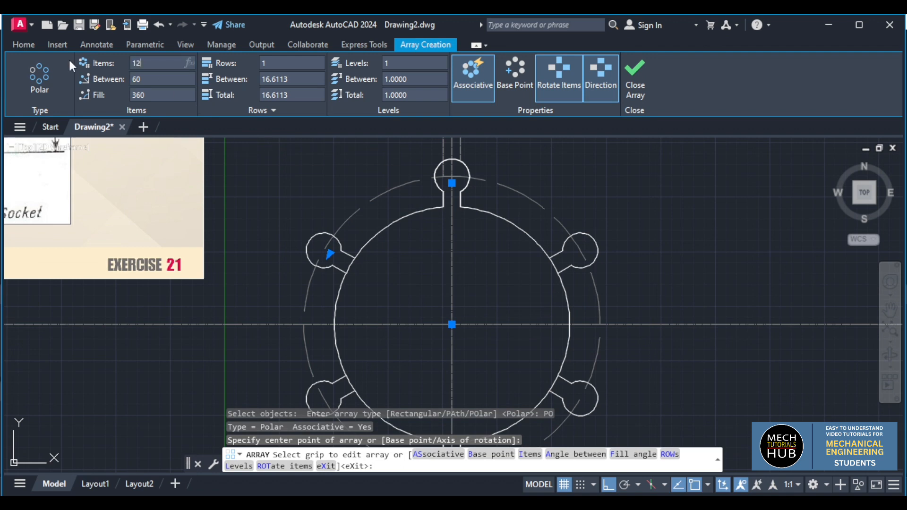
key(Return)
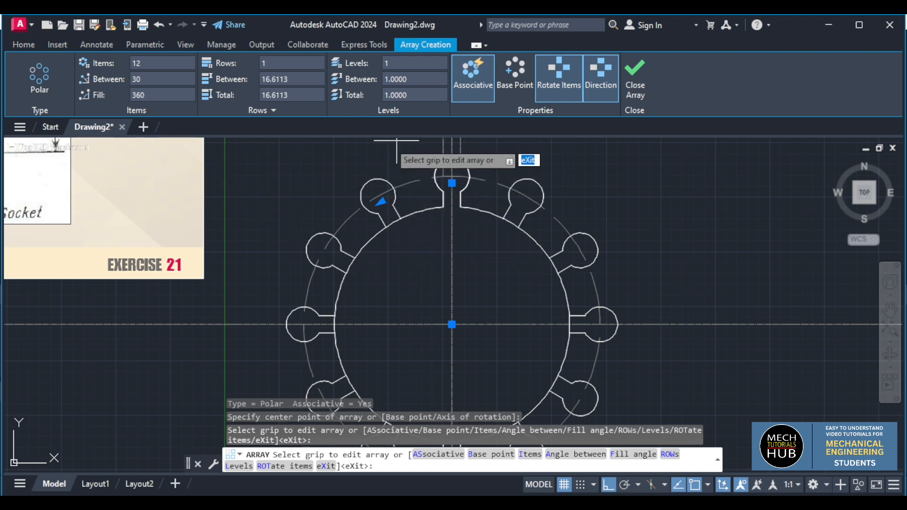
click(632, 79)
scroll(567, 318, down, 5)
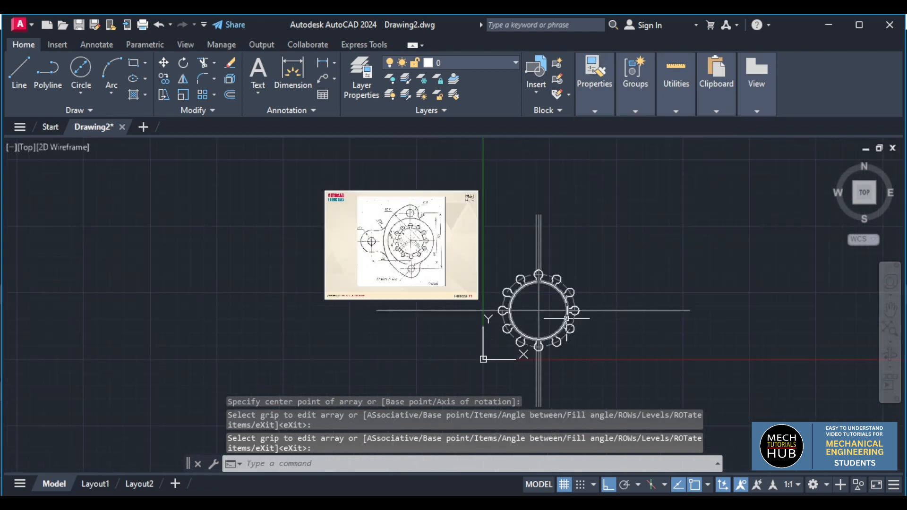
Step: Move the whole notched ring with its centre lines about 178 units at 34°, with Ortho off, away from the reference image
scroll(570, 359, up, 2)
scroll(569, 361, up, 4)
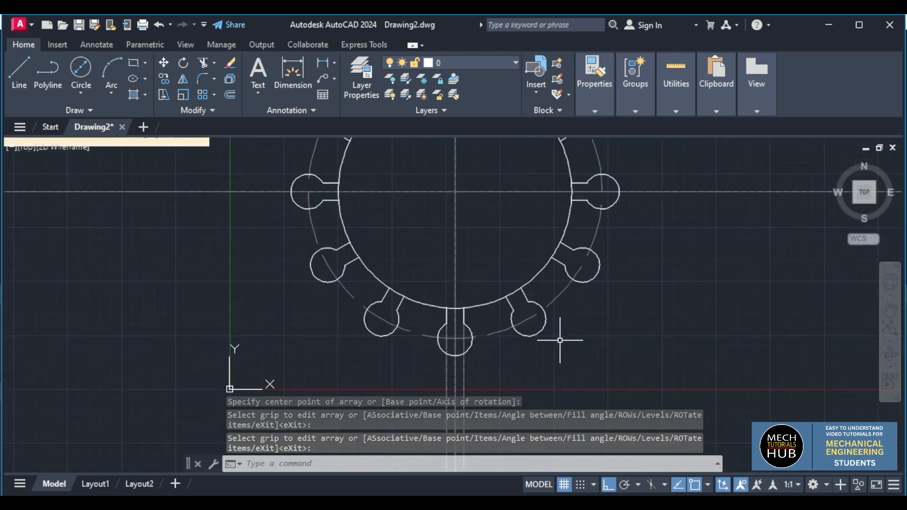
scroll(569, 361, down, 4)
mouse_move(658, 353)
mouse_down()
mouse_move(586, 368)
mouse_move(462, 321)
mouse_move(536, 152)
mouse_move(564, 162)
mouse_up()
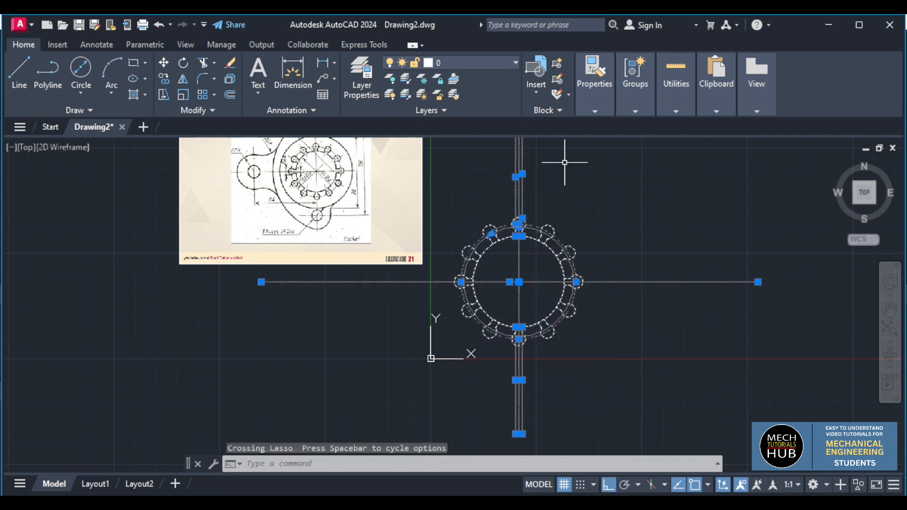
key(Return)
click(572, 399)
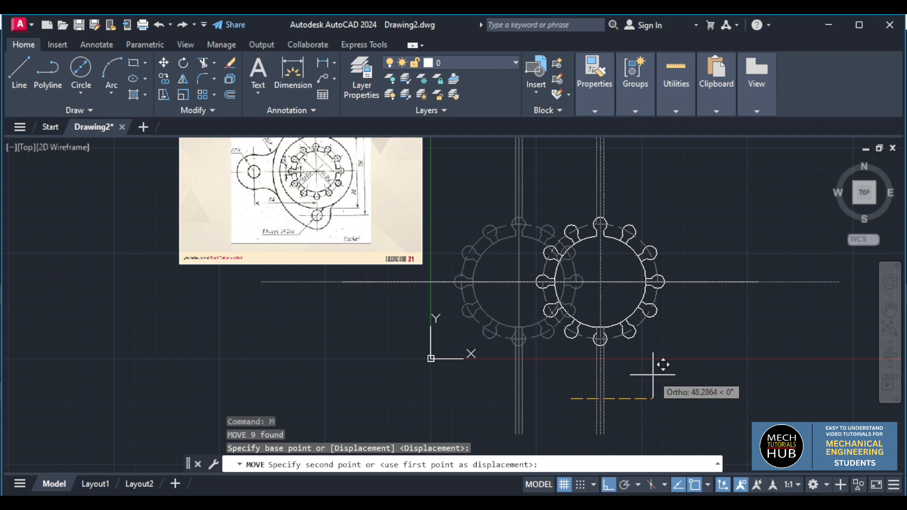
key(F8)
scroll(693, 300, down, 6)
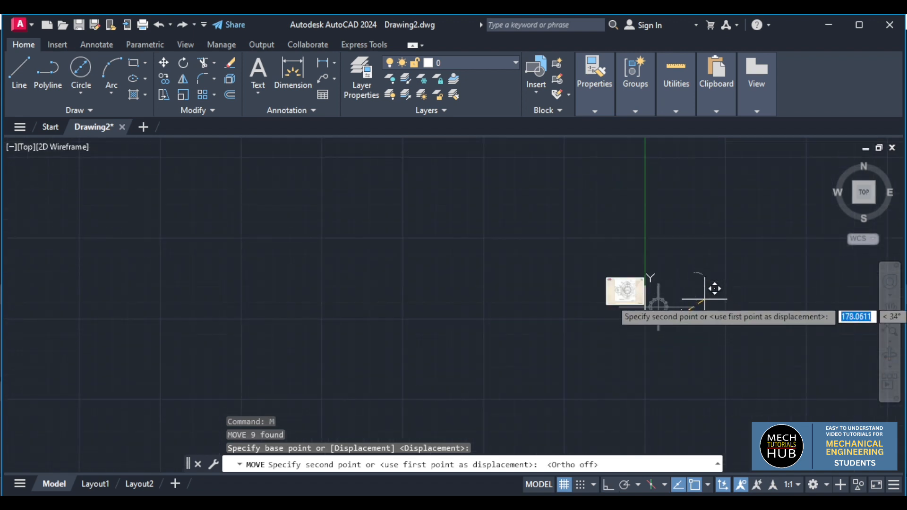
click(705, 299)
scroll(708, 283, up, 5)
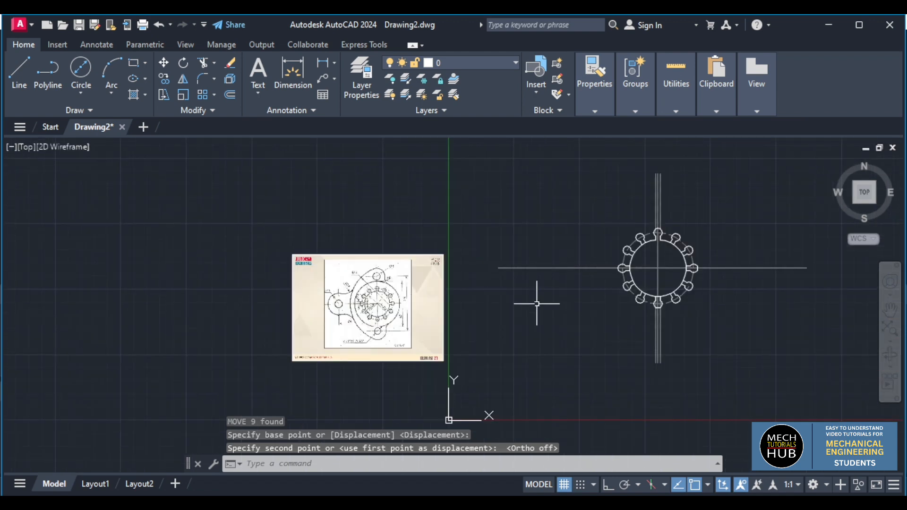
Step: Erase the two leftover offset lines above the ring, on either side of the vertical centre line
scroll(536, 304, up, 1)
scroll(507, 303, down, 1)
scroll(687, 229, up, 2)
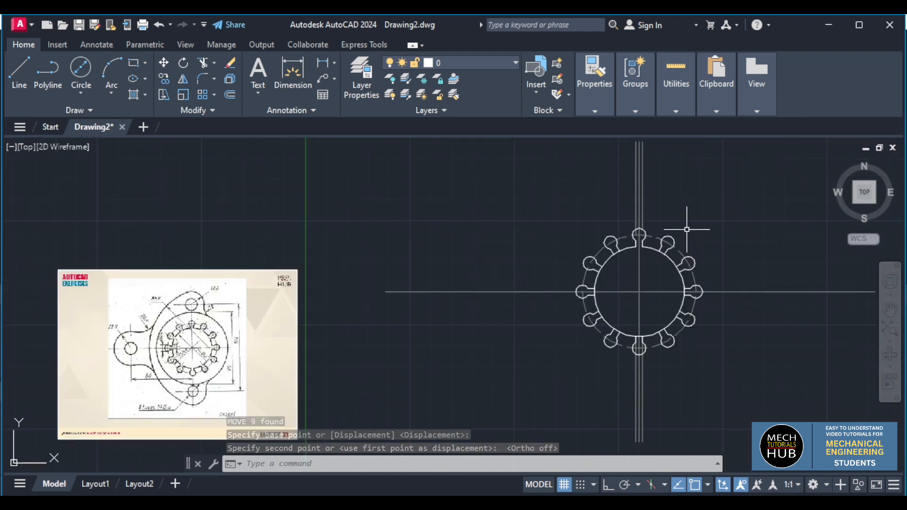
scroll(680, 226, up, 3)
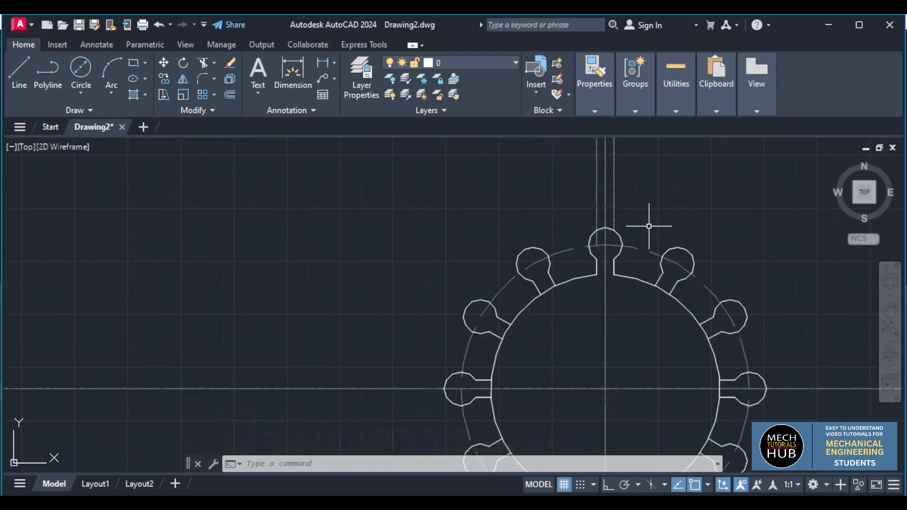
scroll(649, 227, up, 2)
drag(633, 214, 555, 197)
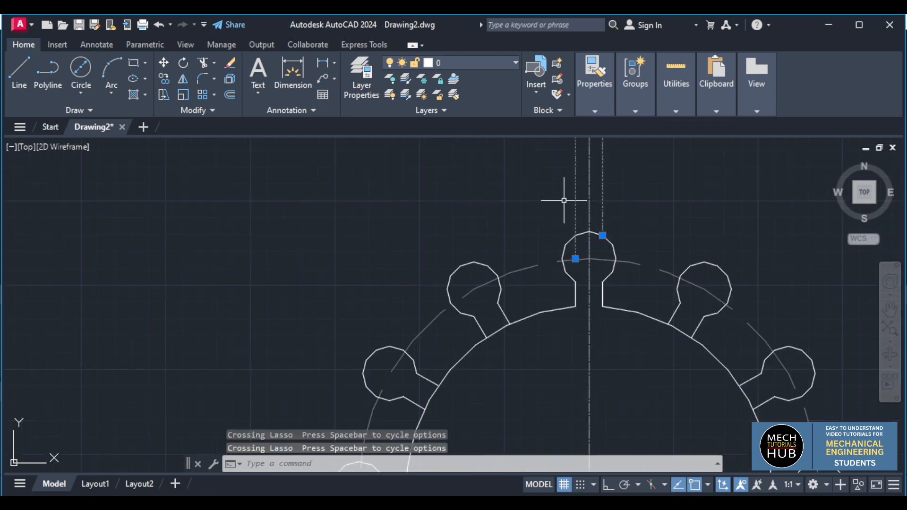
key(Delete)
Step: Erase the two leftover offset lines below the ring, keeping the vertical centre line
scroll(564, 206, down, 5)
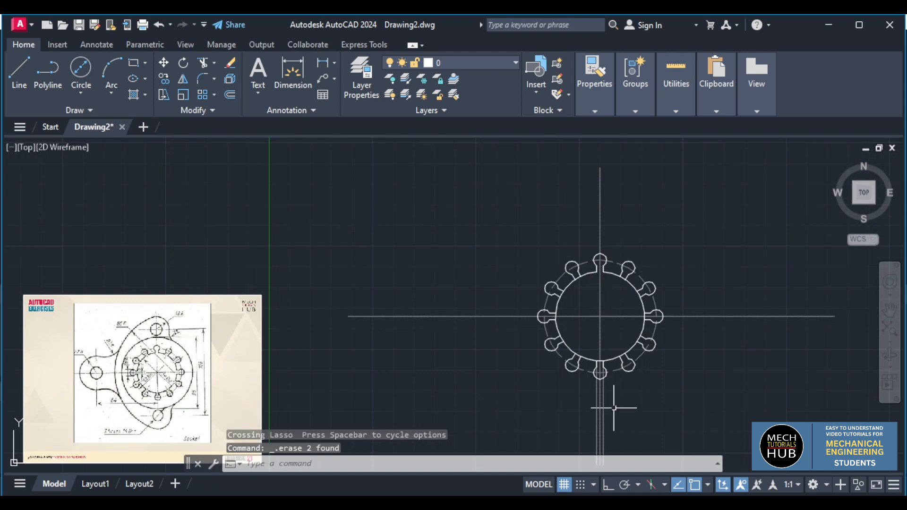
scroll(614, 408, up, 10)
mouse_move(577, 379)
mouse_down()
mouse_move(559, 354)
mouse_move(502, 318)
mouse_move(454, 320)
mouse_move(403, 274)
mouse_up()
key(Delete)
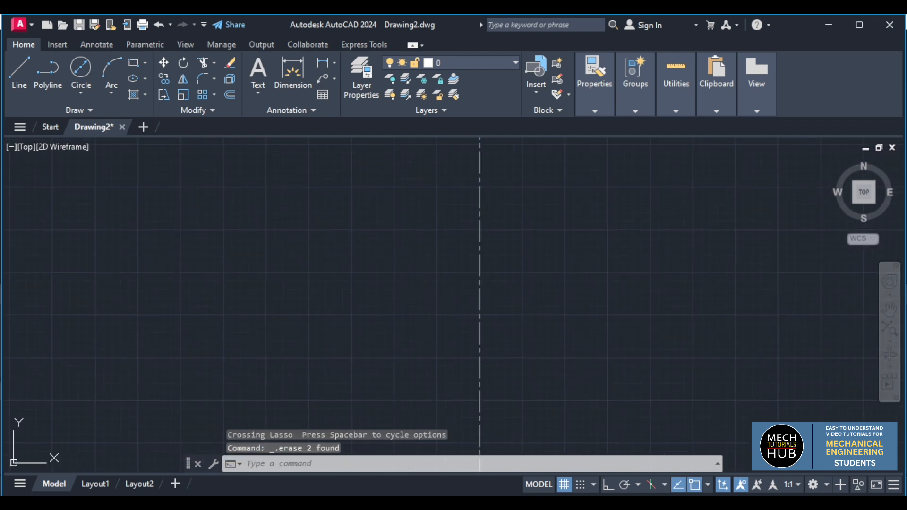
Step: Examine the reference image for the dimensions of the circle around the notched ring
scroll(478, 328, down, 10)
scroll(485, 314, up, 6)
scroll(487, 319, down, 4)
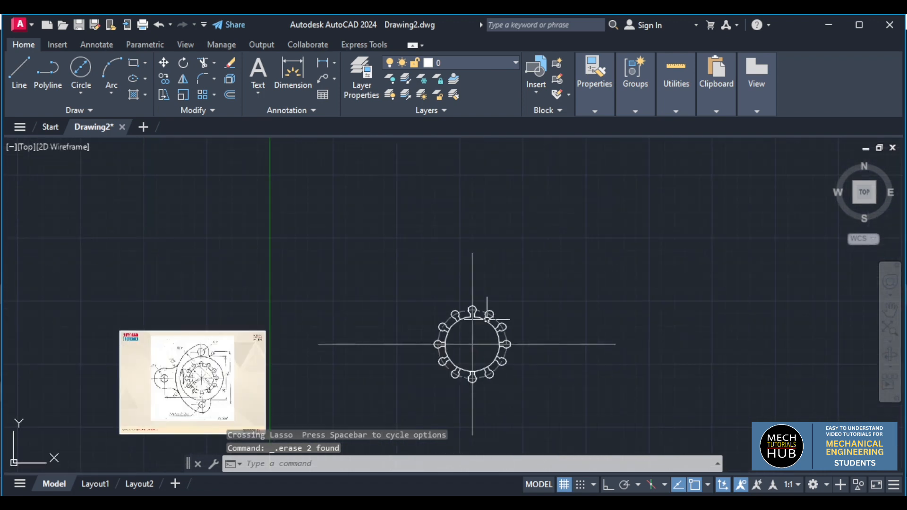
scroll(216, 400, up, 6)
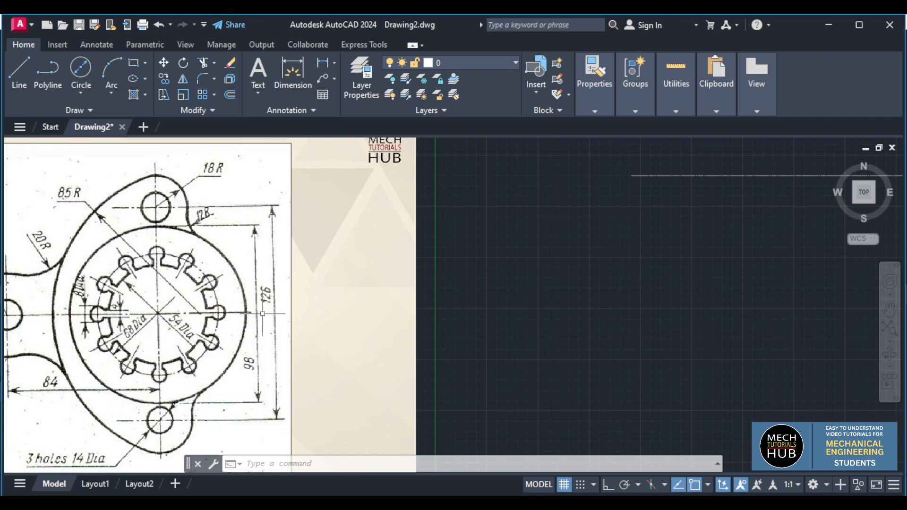
scroll(421, 328, down, 4)
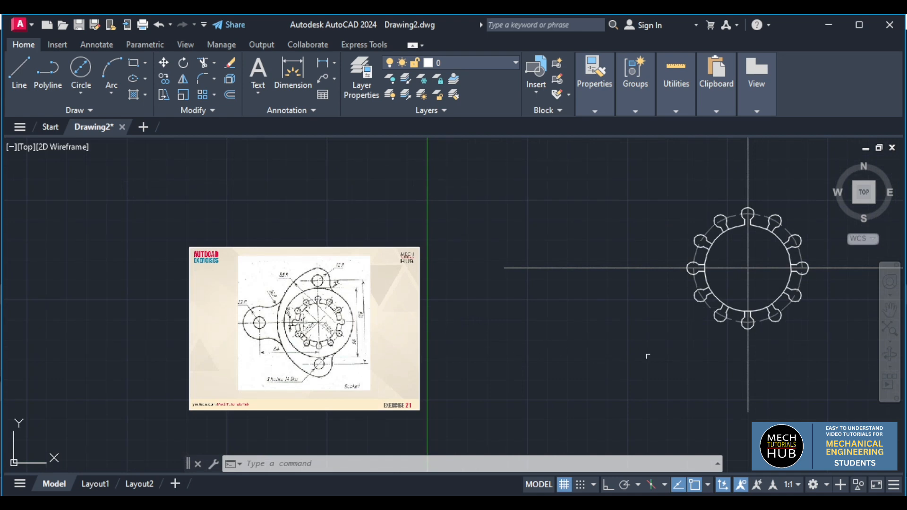
scroll(820, 253, up, 3)
scroll(820, 254, down, 3)
scroll(811, 216, up, 2)
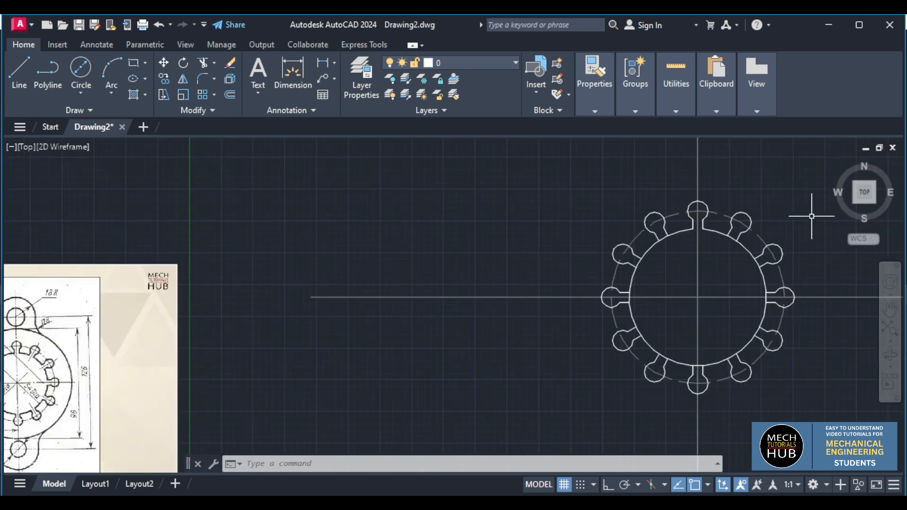
Step: Draw a 126-diameter circle centred on the notched ring
scroll(811, 216, up, 2)
click(80, 81)
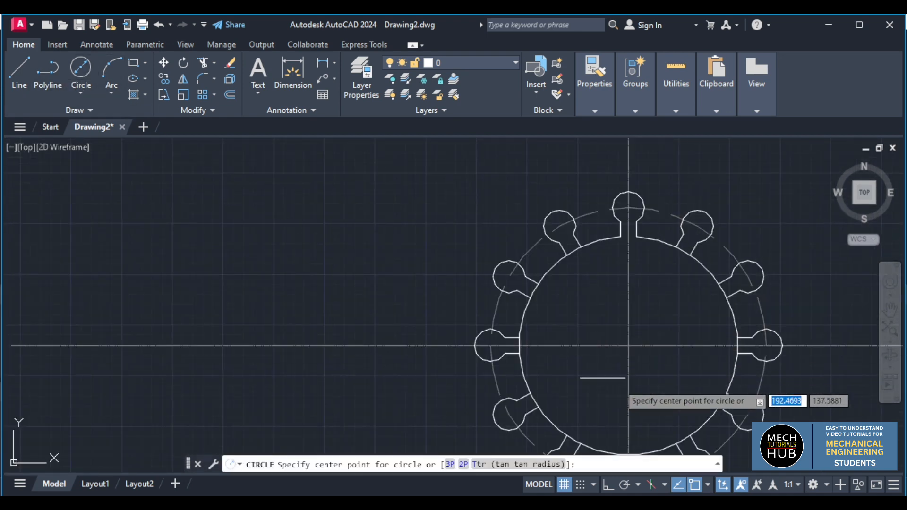
click(628, 346)
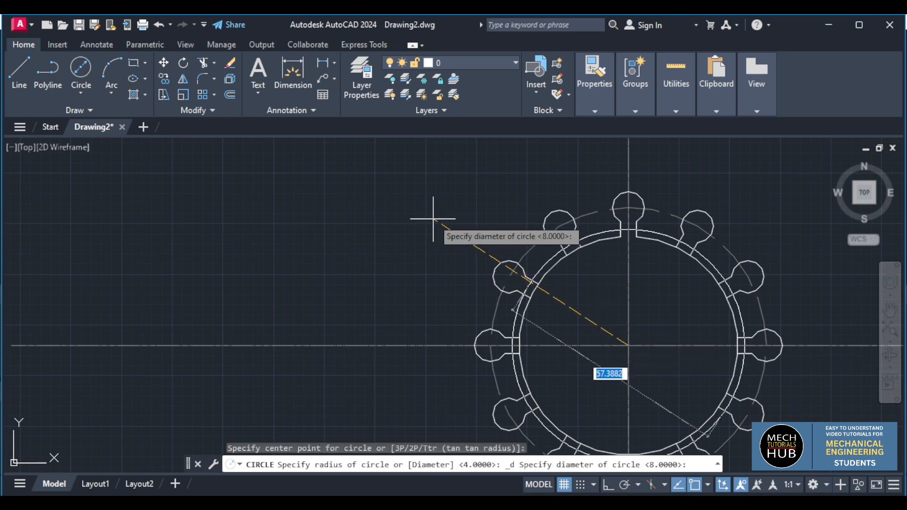
text(126)
key(Return)
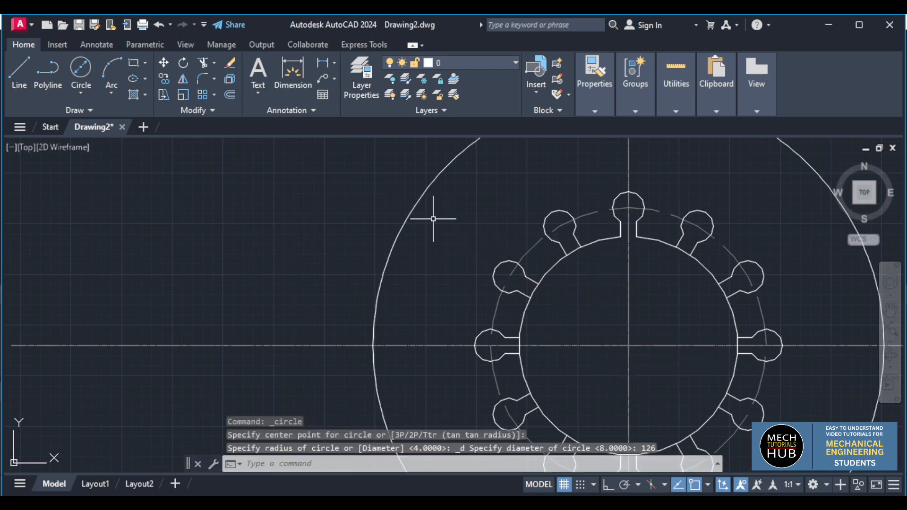
scroll(433, 218, down, 4)
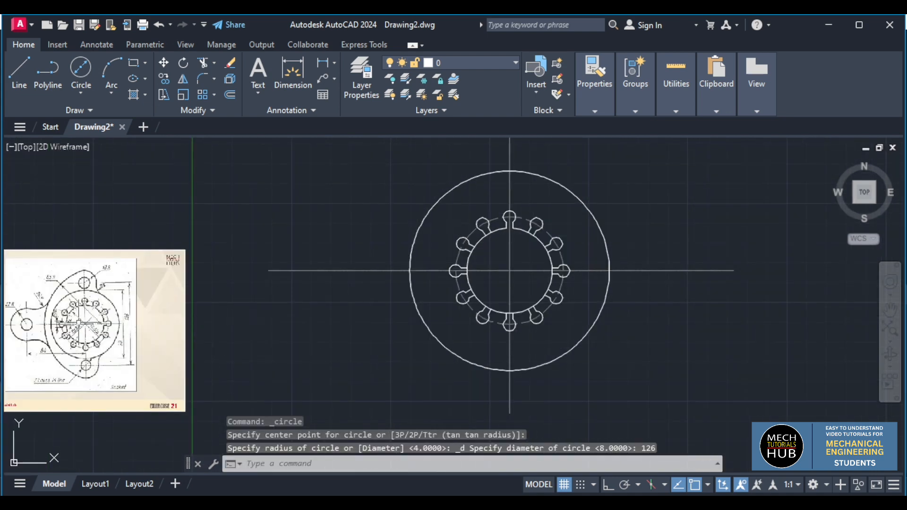
Step: Compare the outer circle with the reference image and erase the 126-diameter circle
scroll(78, 313, up, 4)
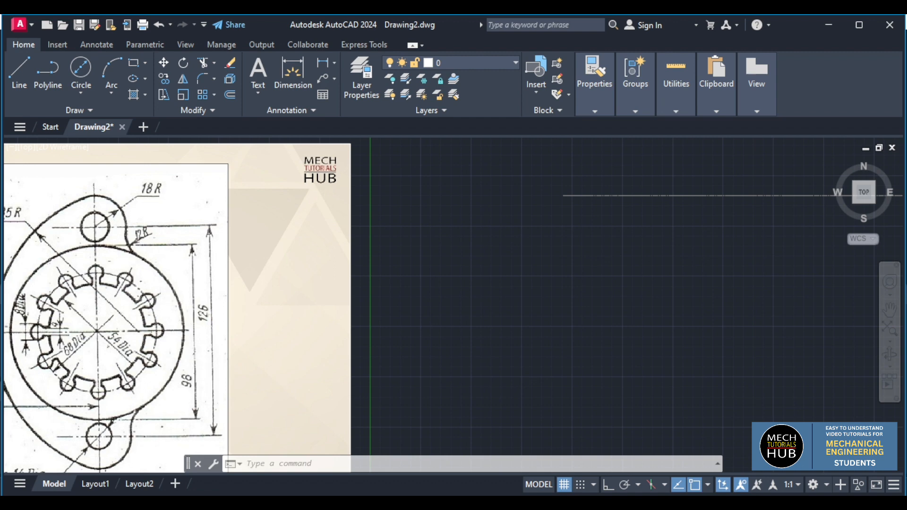
scroll(191, 320, down, 4)
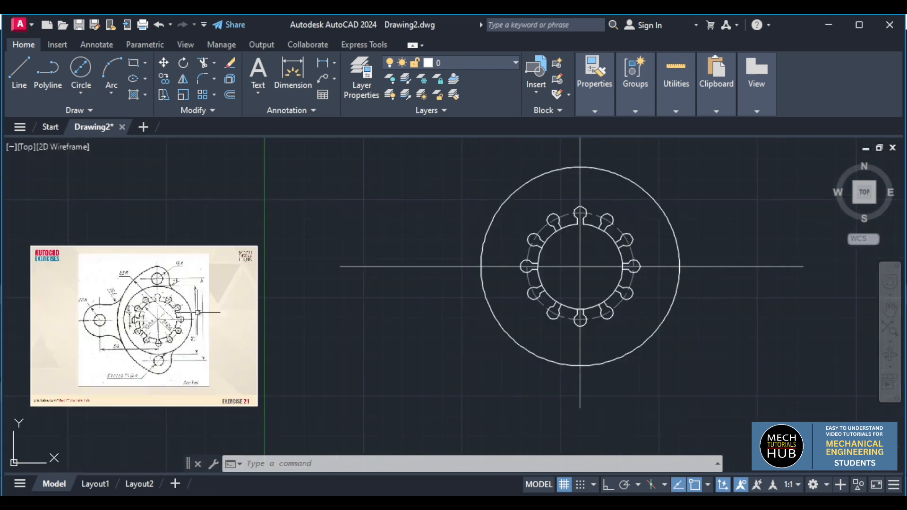
click(518, 338)
key(Delete)
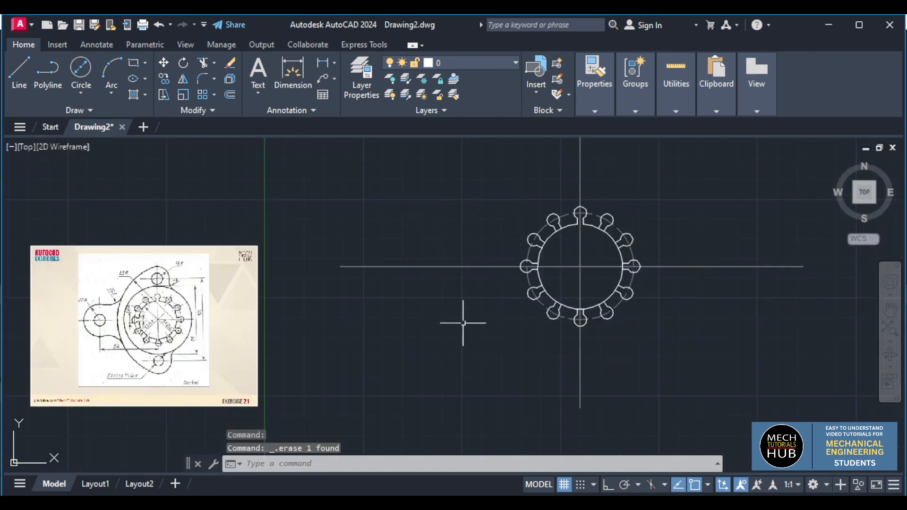
Step: Draw a 96-diameter circle centred on the notched ring at the centre line intersection
text(c)
key(Return)
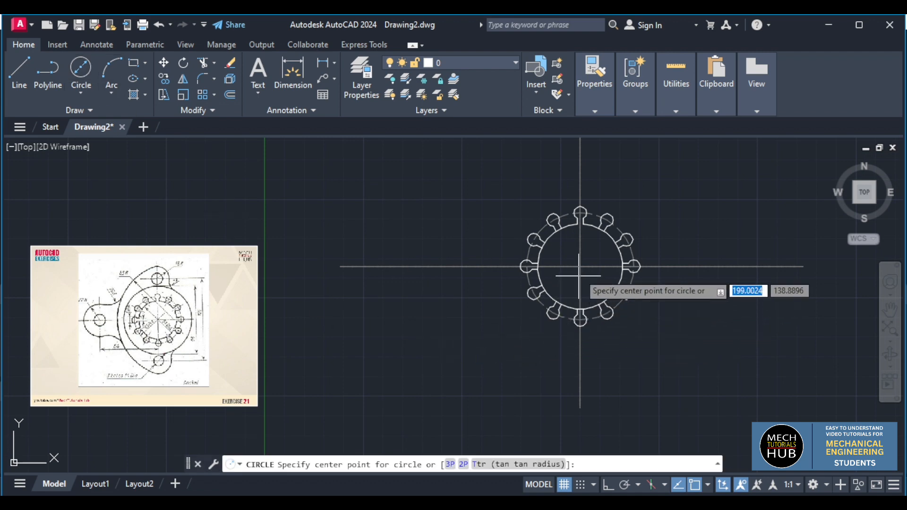
click(580, 266)
text(d)
key(Return)
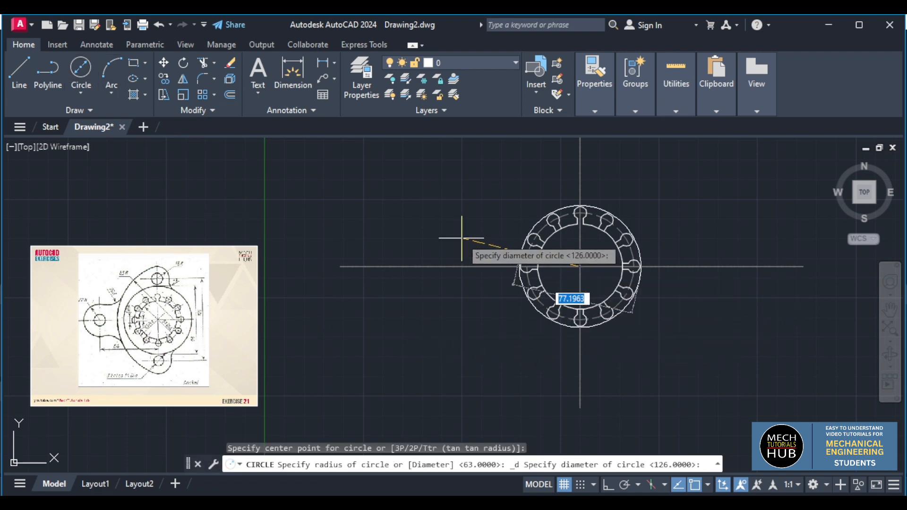
text(96)
key(Return)
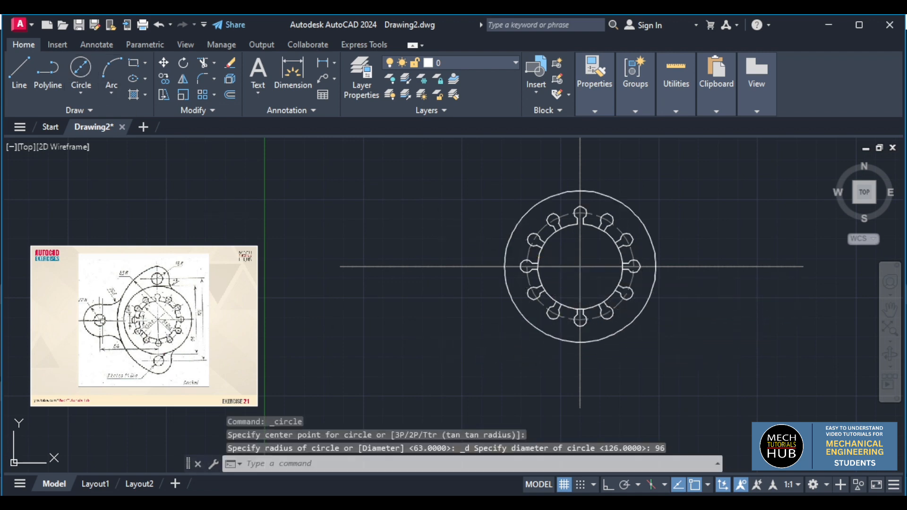
scroll(128, 306, down, 3)
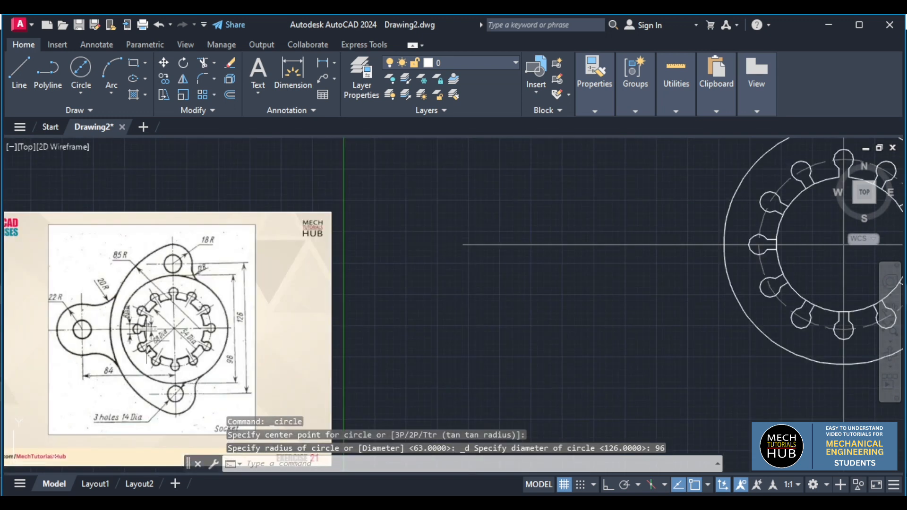
Step: Offset the horizontal centre line 63 upward, above the notched ring
scroll(150, 351, up, 2)
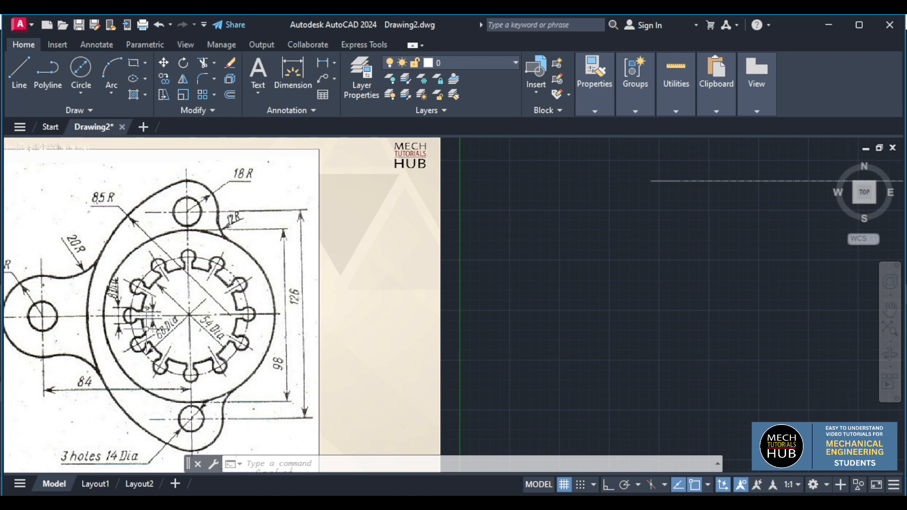
scroll(146, 329, down, 2)
scroll(207, 326, down, 6)
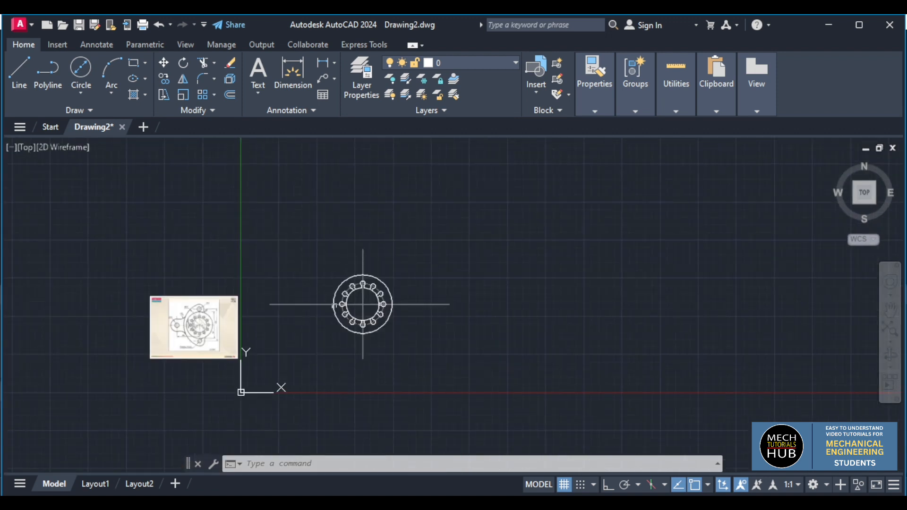
scroll(375, 297, up, 6)
scroll(318, 263, down, 2)
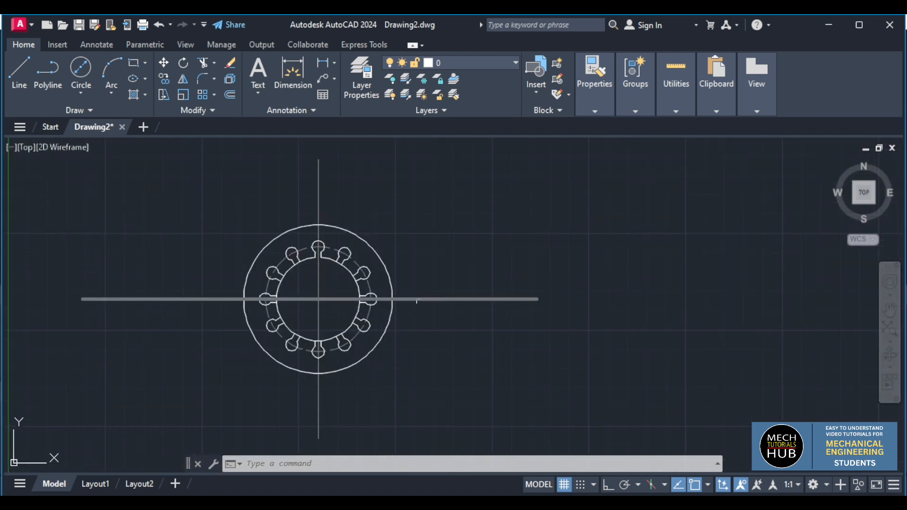
text(o)
key(Return)
key(Return)
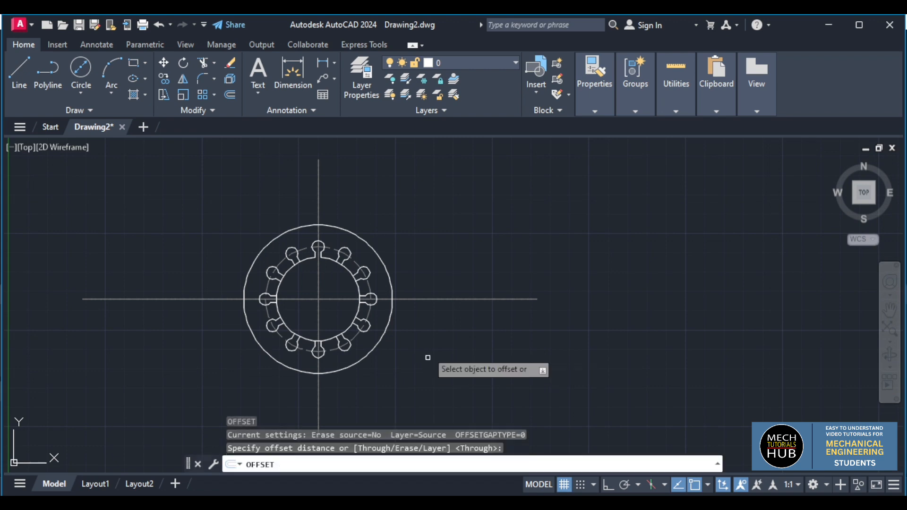
click(430, 300)
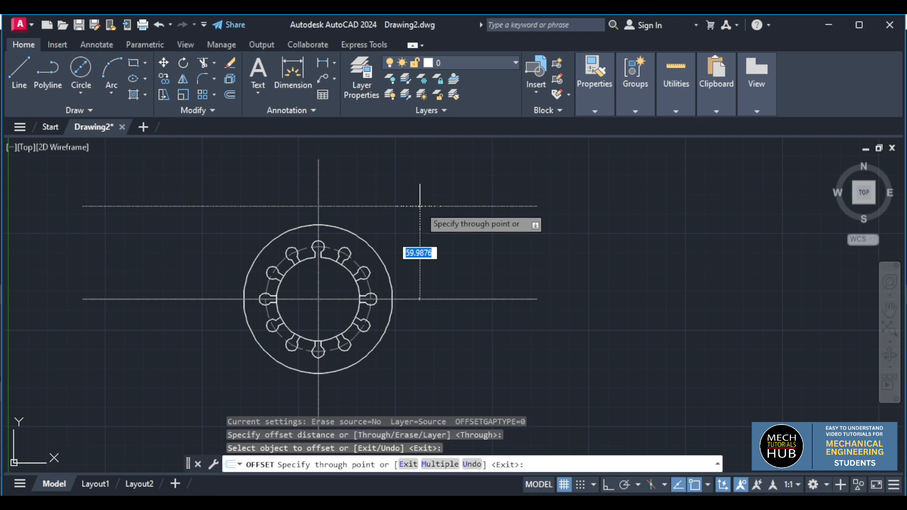
text(63)
key(Return)
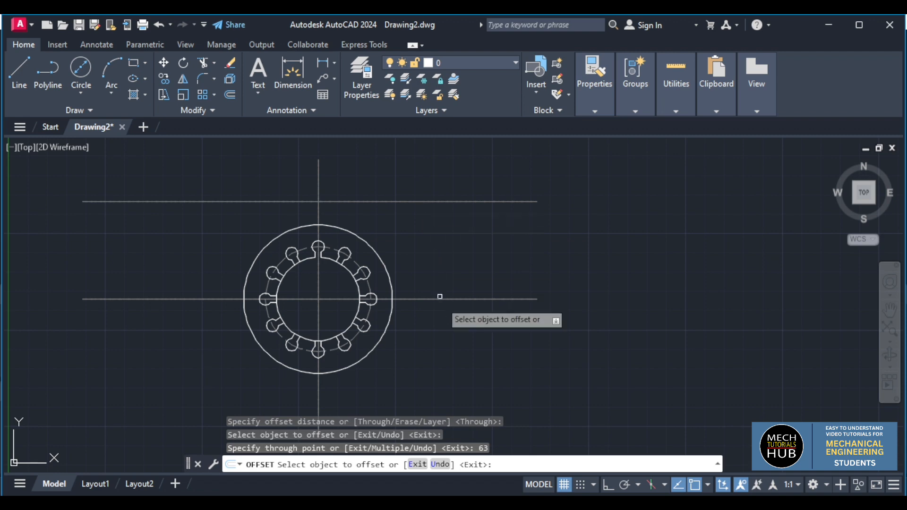
Step: Try to offset the horizontal centre line below the ring, once to a freehand point and once by 63
click(439, 298)
click(424, 393)
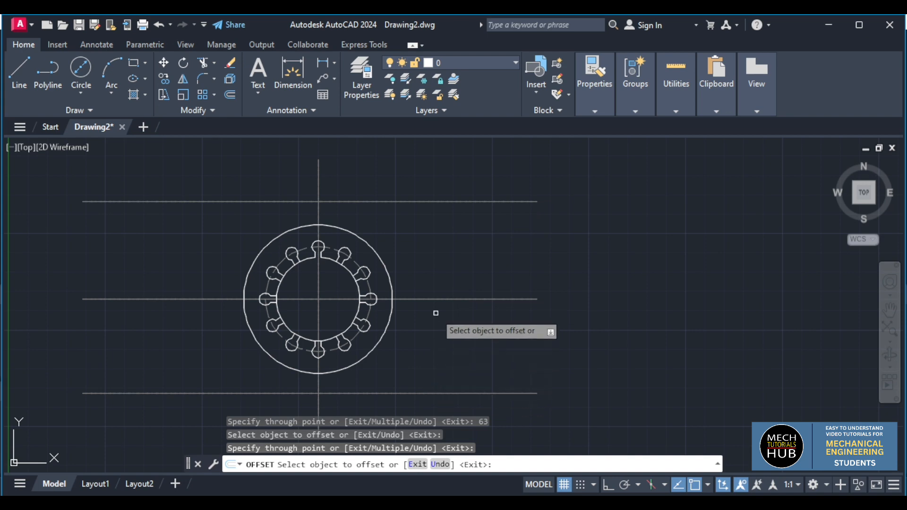
click(439, 298)
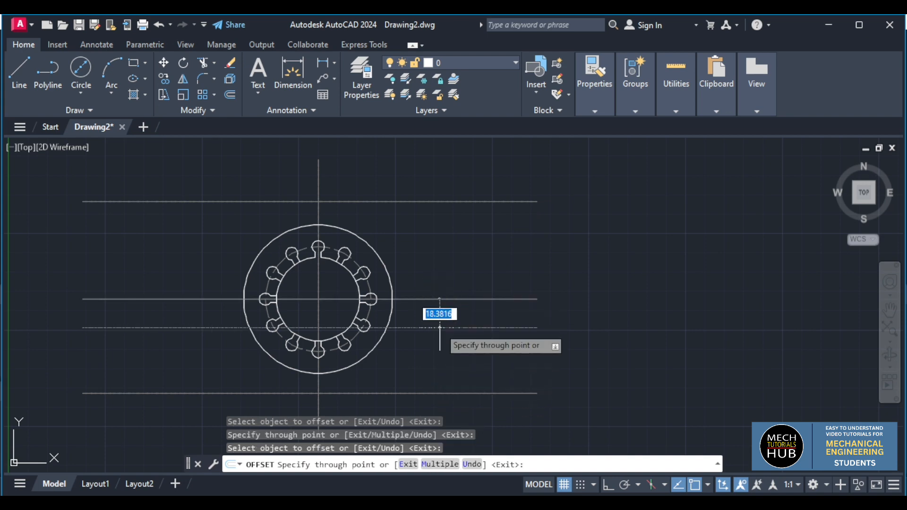
key(Return)
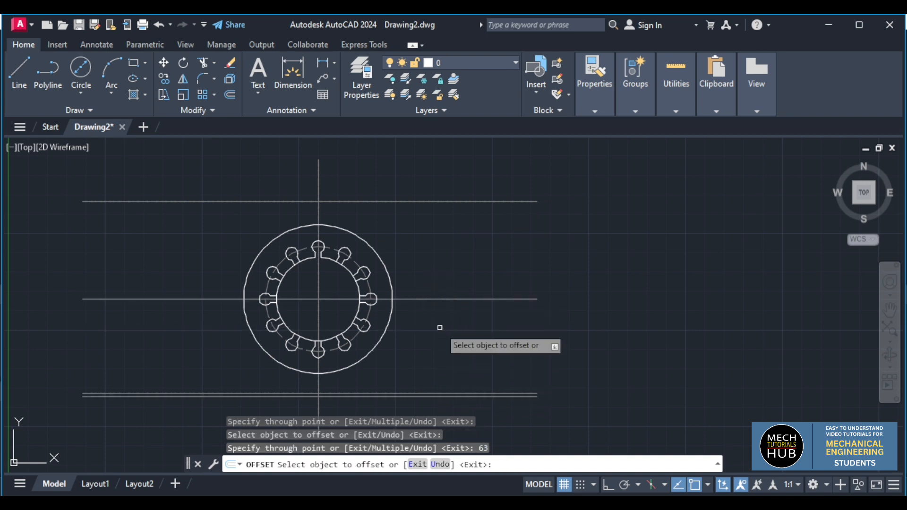
scroll(520, 419, up, 2)
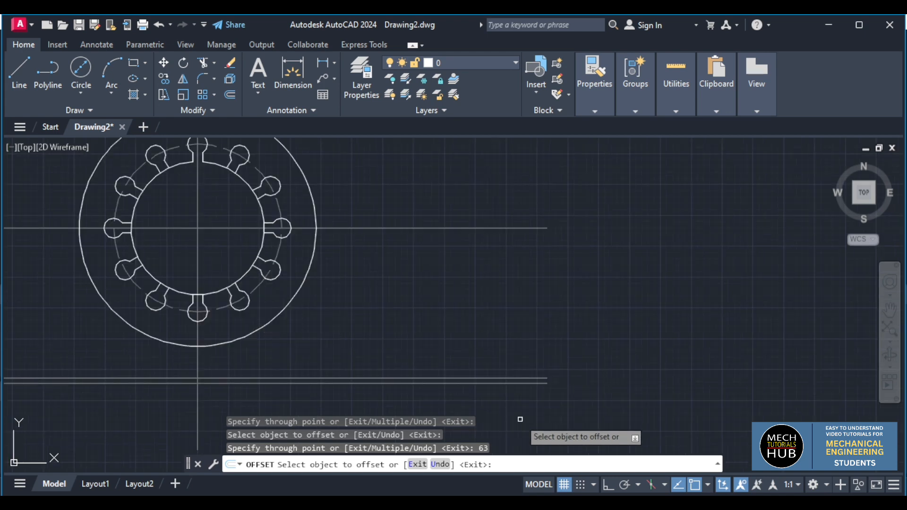
Step: Undo the last 63 offset and erase the freehand offset line below the ring
key(ctrl+z)
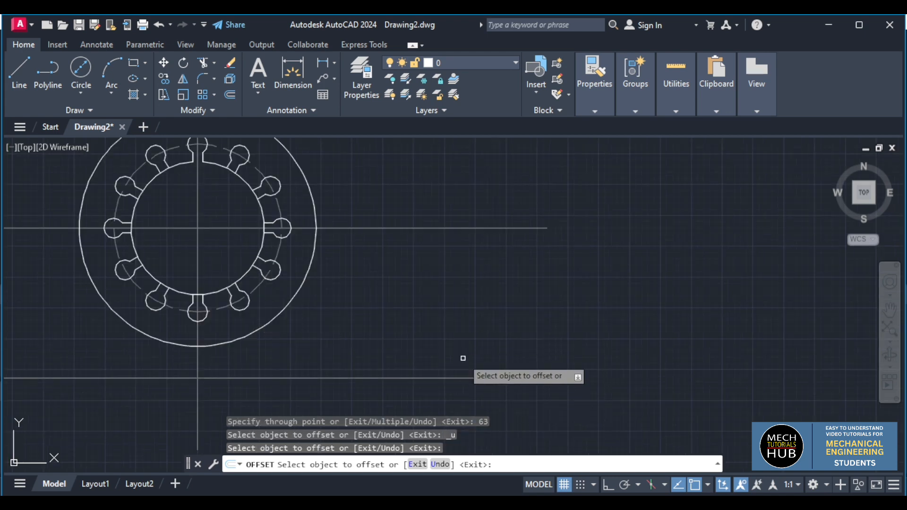
key(Escape)
click(500, 378)
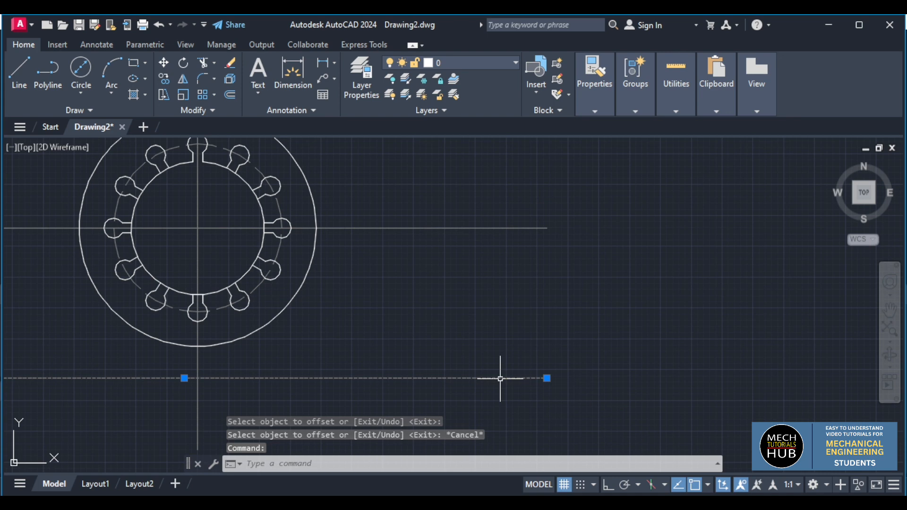
key(Delete)
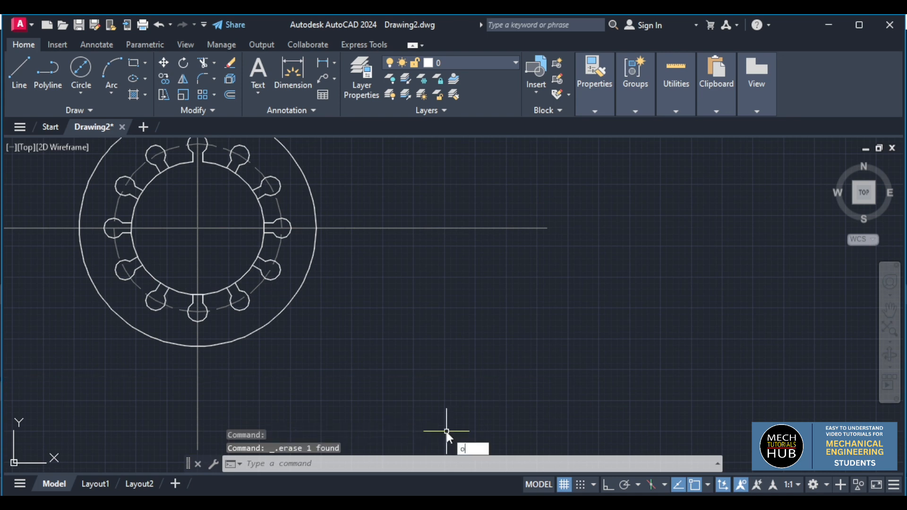
Step: Offset the horizontal centre line 63 downward, below the notched ring
text(o)
key(Return)
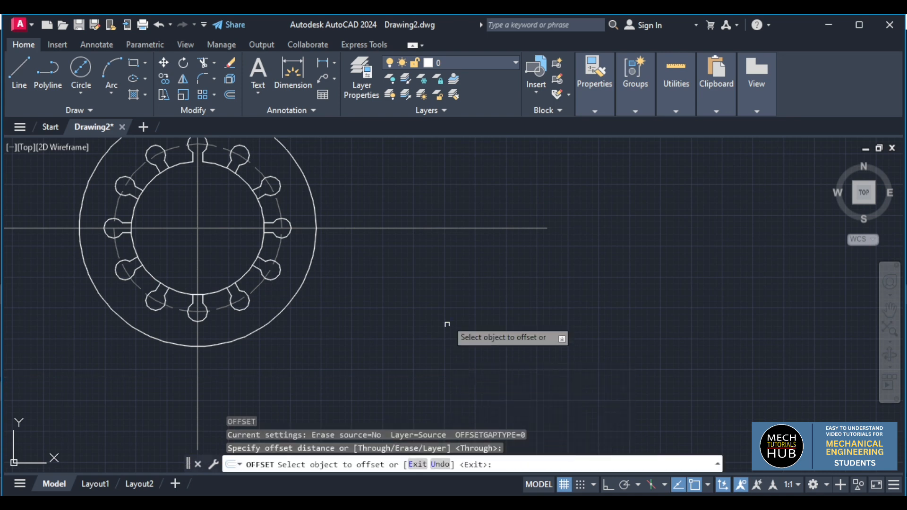
click(448, 229)
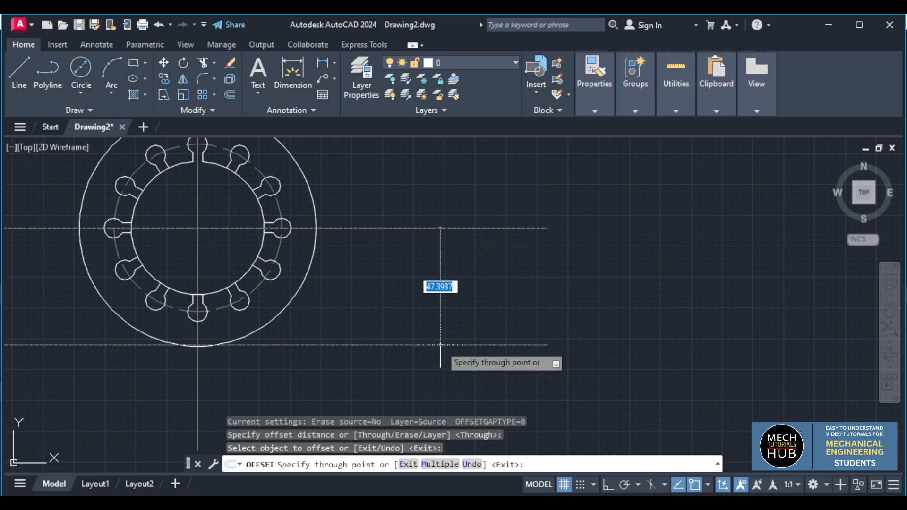
text(63)
key(Return)
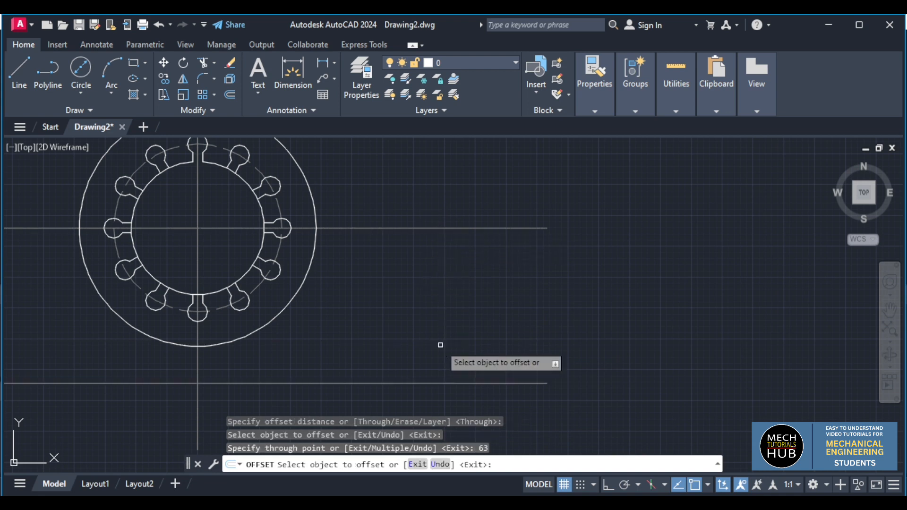
key(Escape)
Step: Examine the reference image for the hole diameter and the radii around the upper and lower lugs
scroll(423, 368, down, 6)
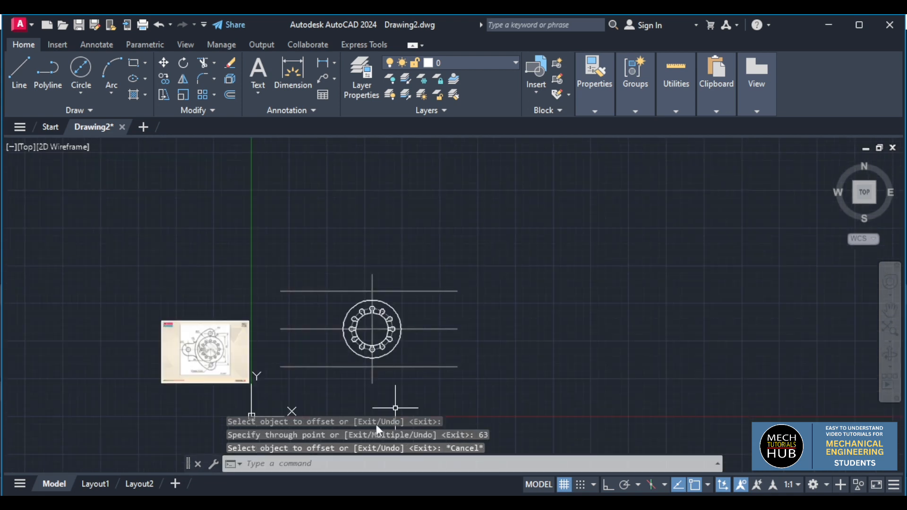
scroll(389, 370, up, 3)
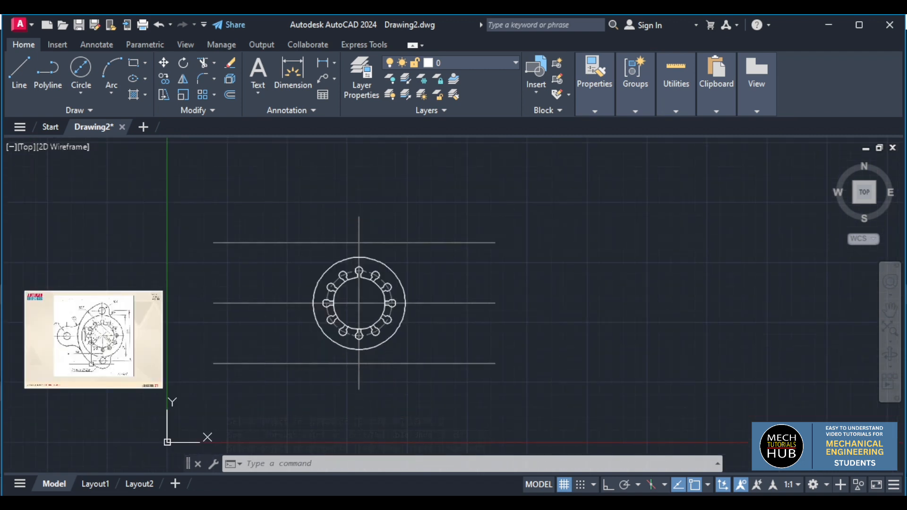
scroll(56, 340, up, 6)
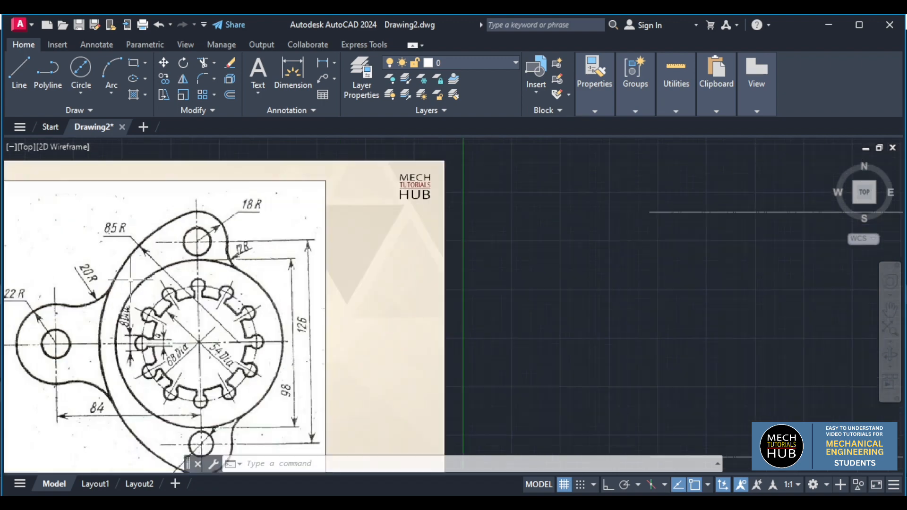
scroll(188, 277, down, 2)
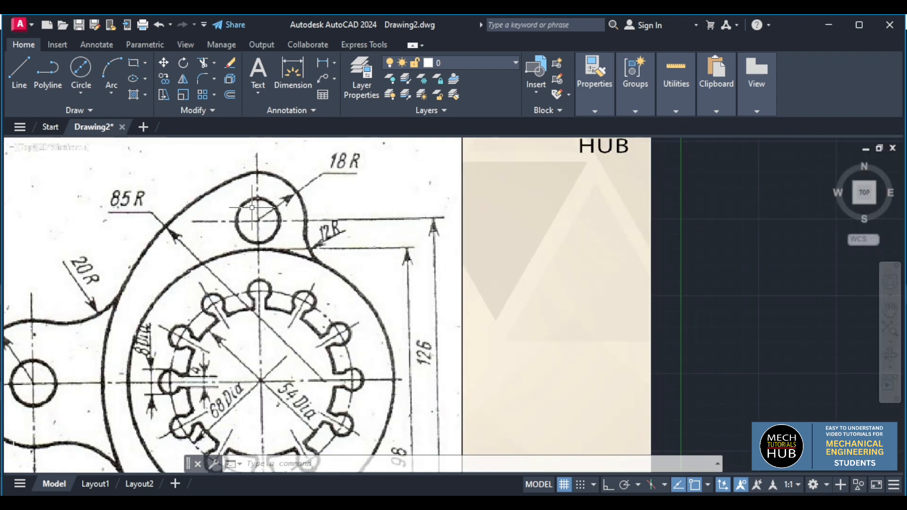
scroll(318, 212, down, 8)
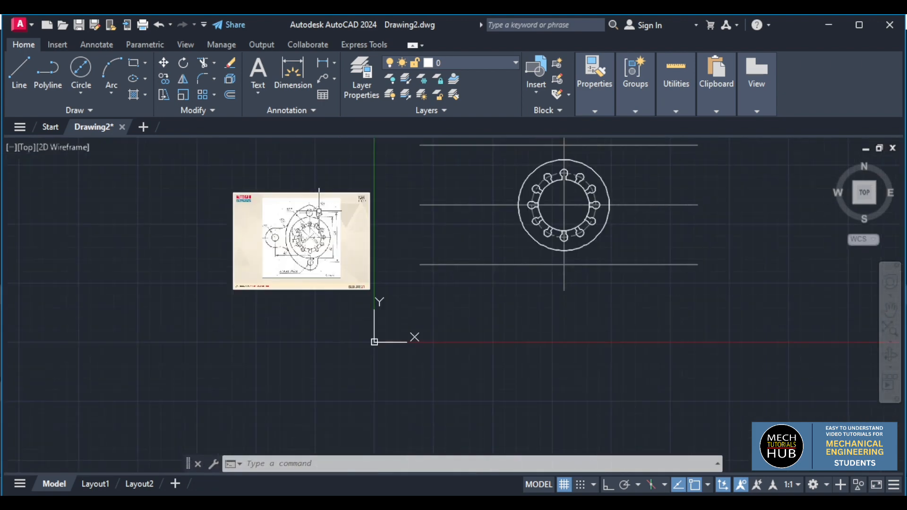
scroll(310, 265, up, 8)
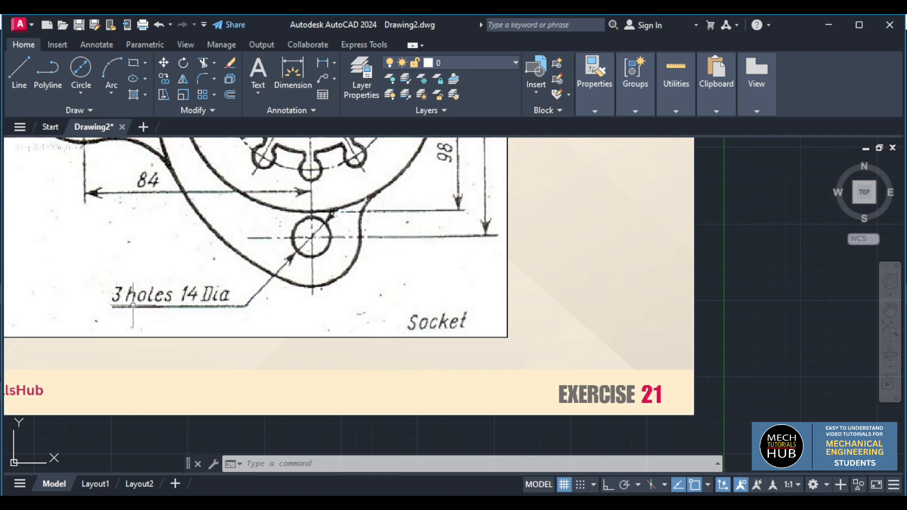
scroll(204, 298, down, 4)
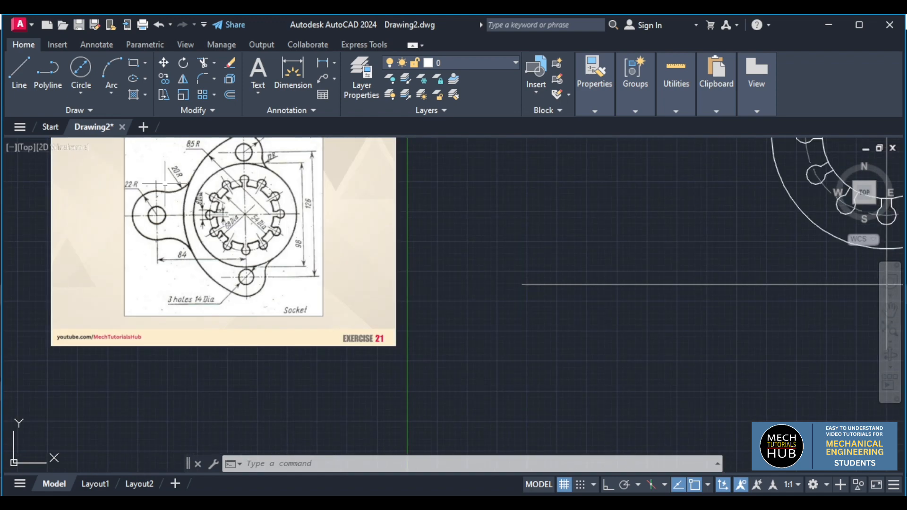
scroll(152, 208, up, 4)
scroll(172, 233, down, 4)
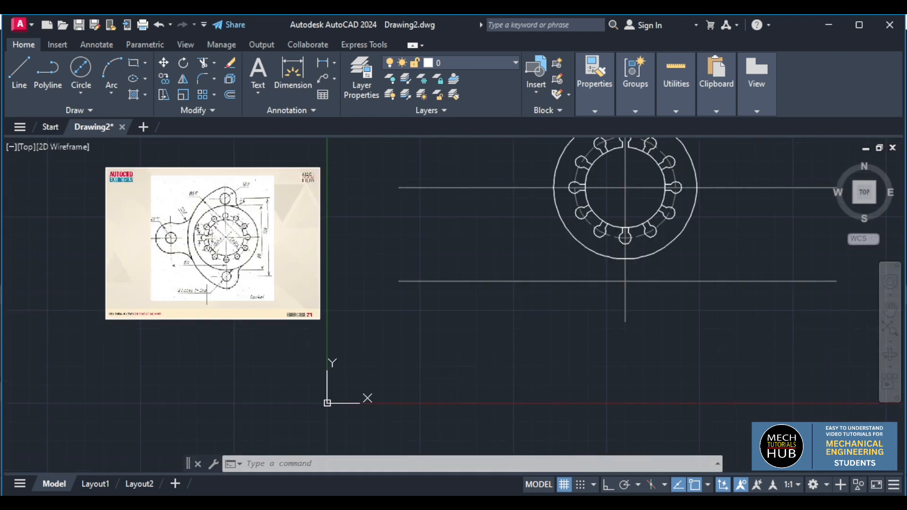
Step: Draw a 14-diameter circle where the lower offset line crosses the vertical centre line
click(81, 71)
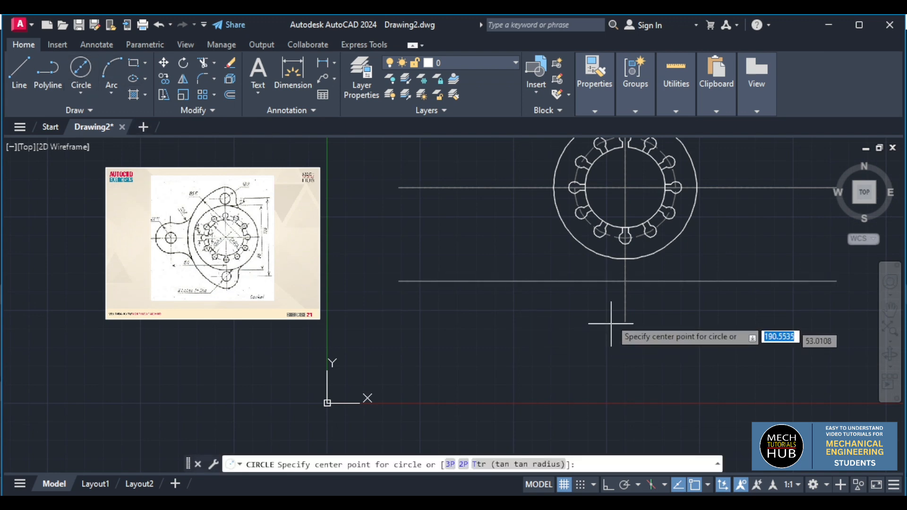
scroll(628, 302, up, 3)
click(619, 247)
text(d)
key(Return)
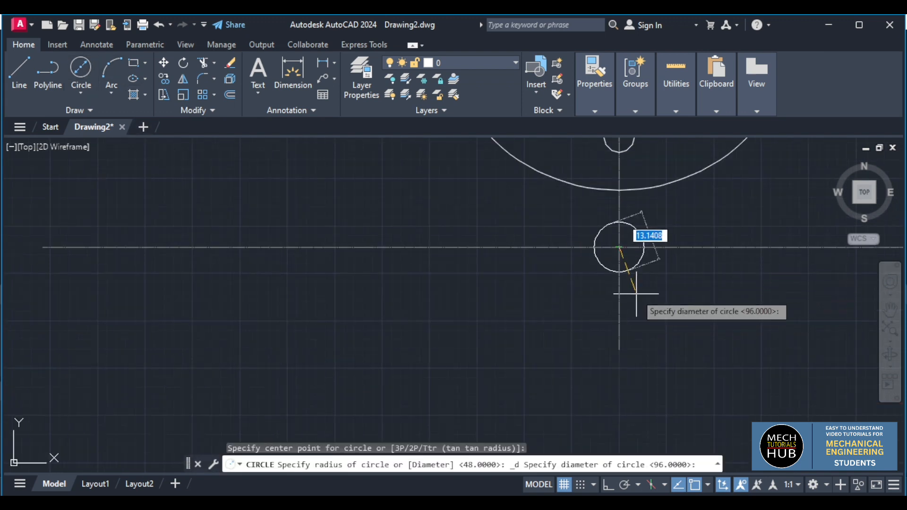
text(14)
key(Return)
scroll(636, 312, down, 3)
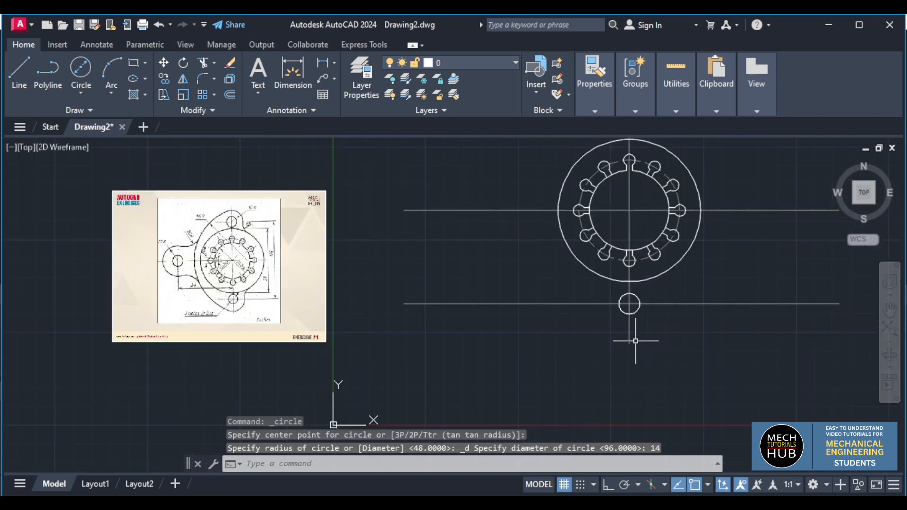
Step: Draw a 14-diameter circle where the upper offset line crosses the vertical centre line
scroll(654, 281, down, 4)
scroll(651, 208, up, 4)
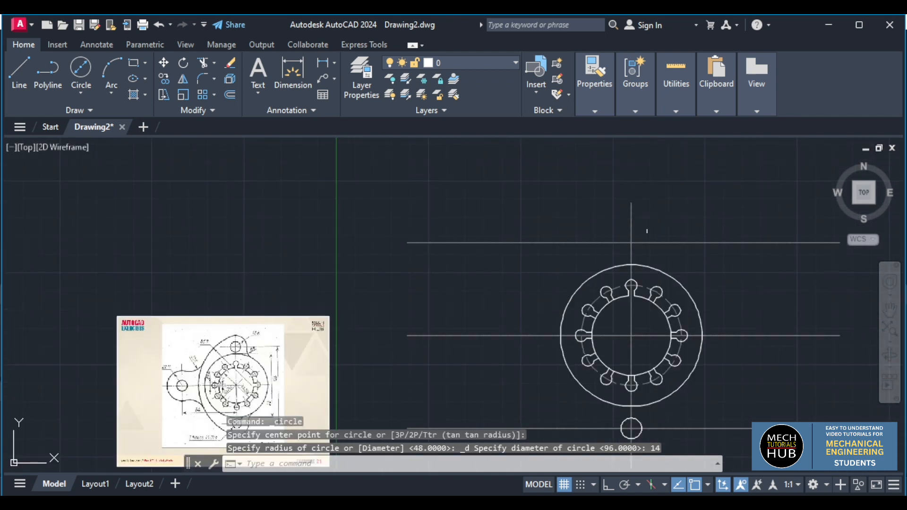
click(82, 71)
scroll(635, 238, up, 2)
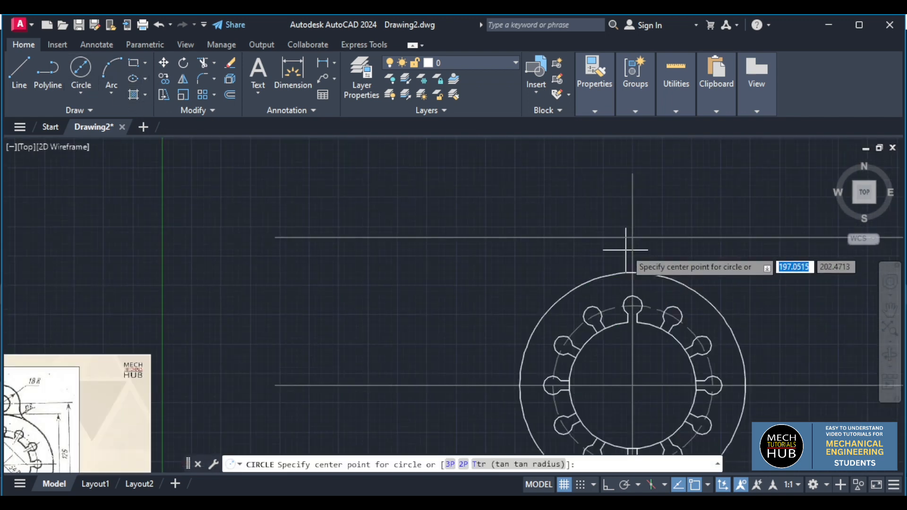
click(633, 237)
text(d)
key(Return)
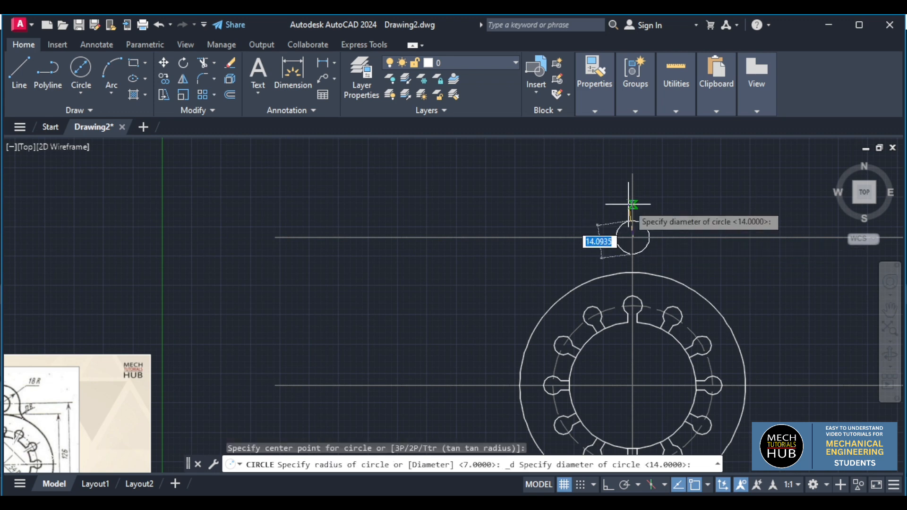
text(14)
key(Return)
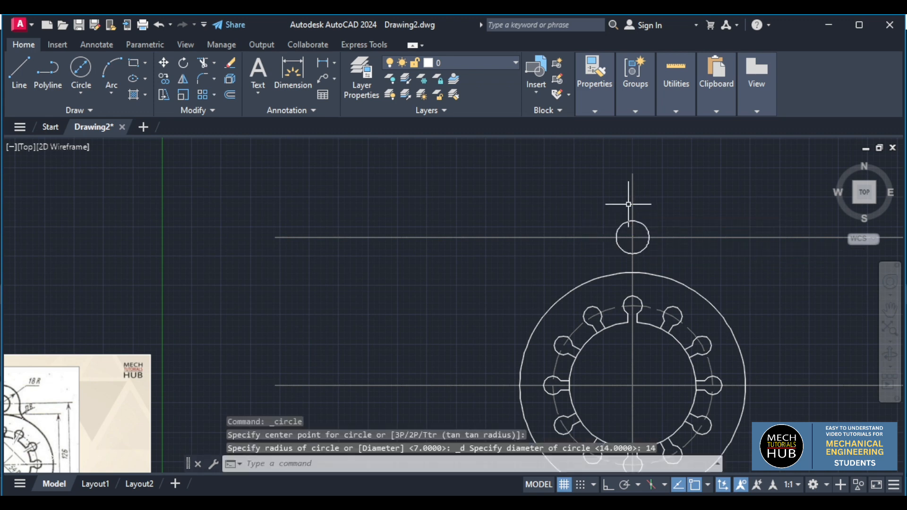
Step: Draw an 18-radius circle concentric with the upper 14-diameter hole
click(83, 72)
click(80, 93)
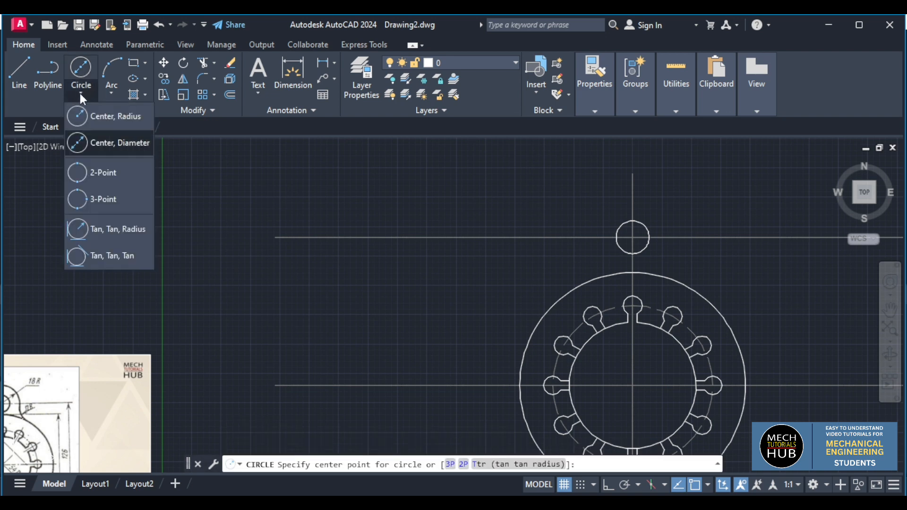
click(104, 117)
click(632, 237)
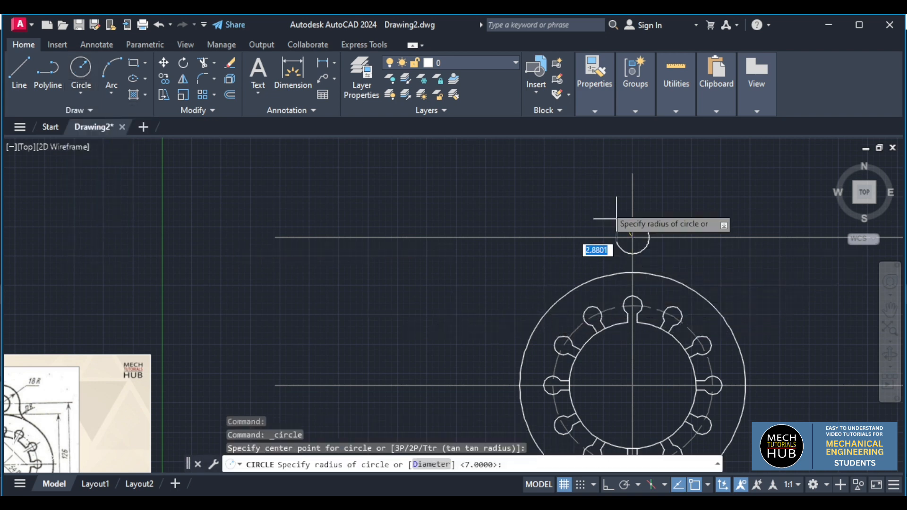
text(18)
key(Return)
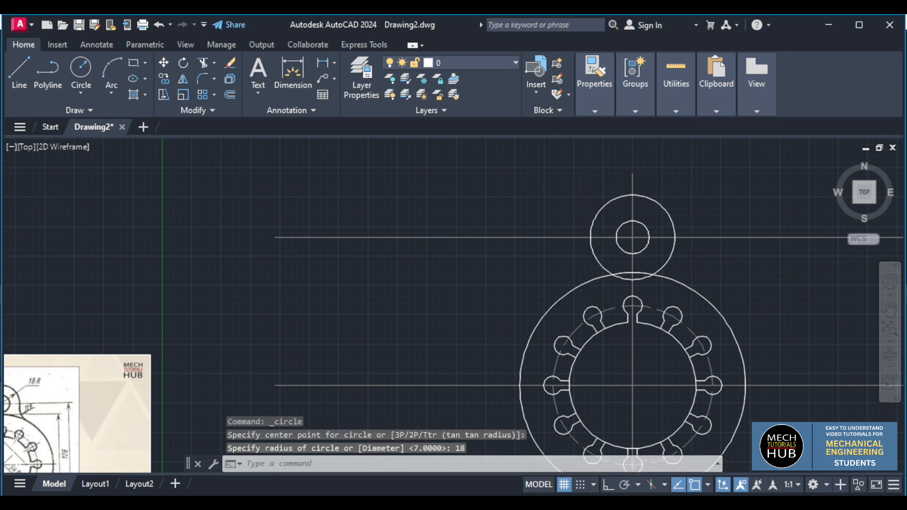
scroll(585, 297, down, 5)
scroll(581, 388, up, 4)
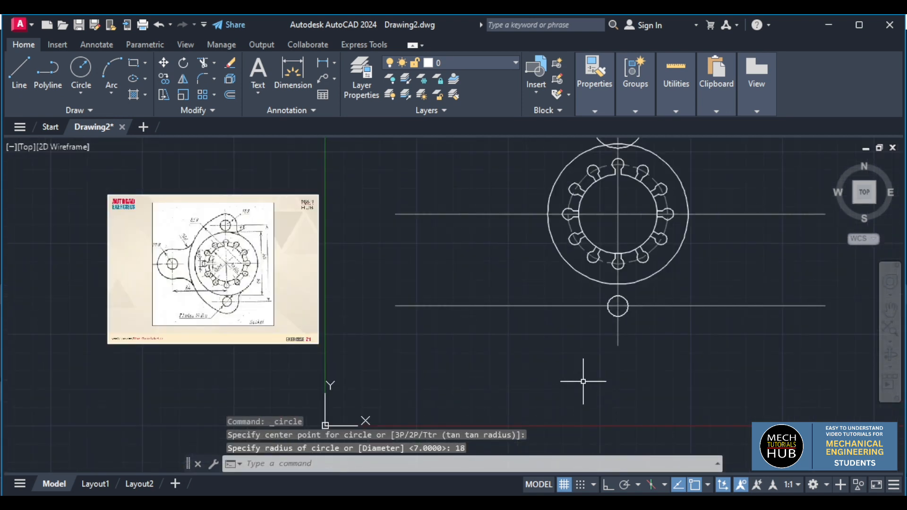
Step: Draw an 18-radius circle concentric with the lower 14-diameter hole
key(Return)
scroll(619, 303, up, 5)
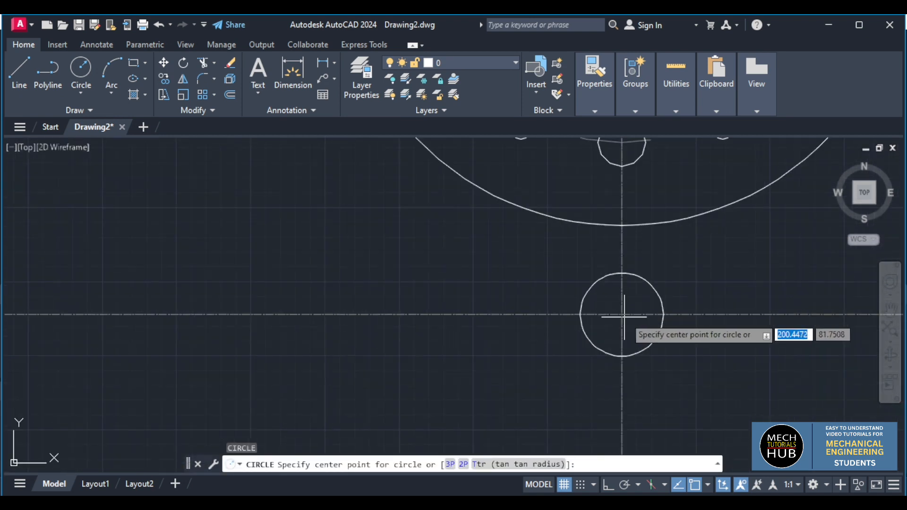
click(622, 314)
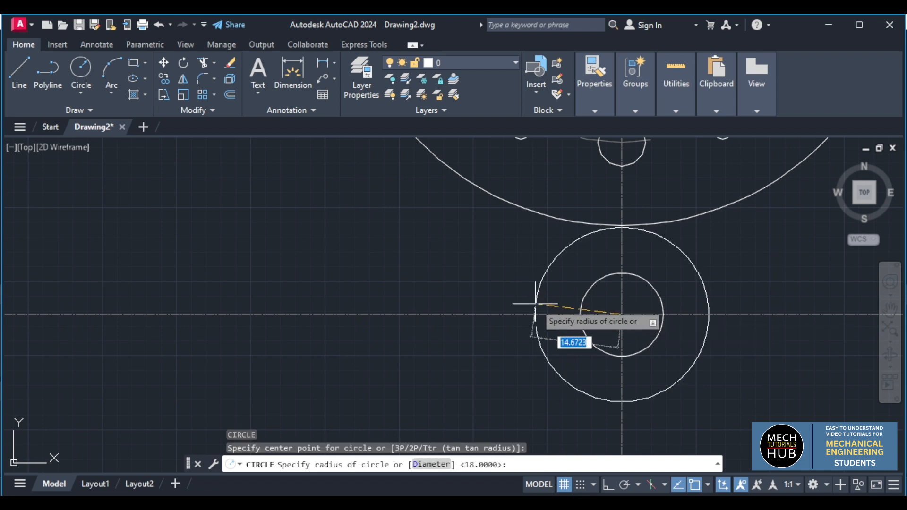
text(18)
key(Return)
scroll(534, 304, down, 5)
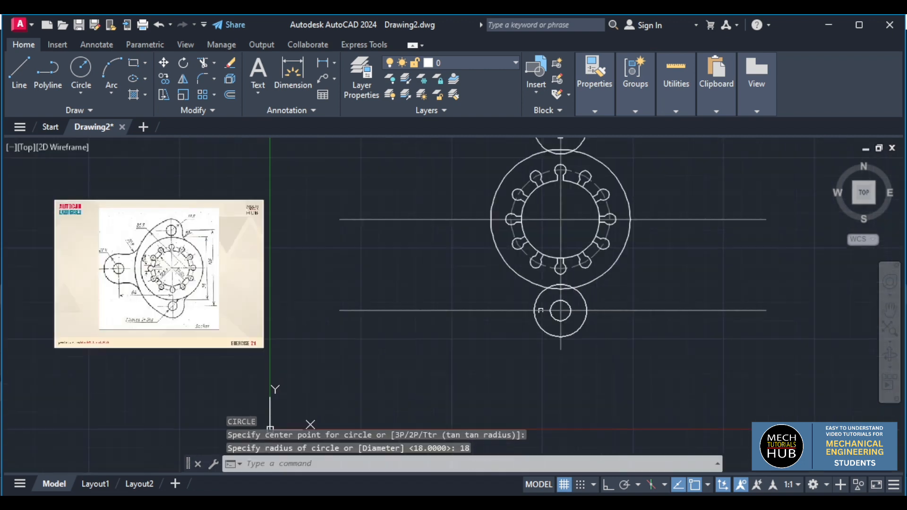
Step: Offset the vertical centre line 84 to the left of the socket body
scroll(277, 285, up, 2)
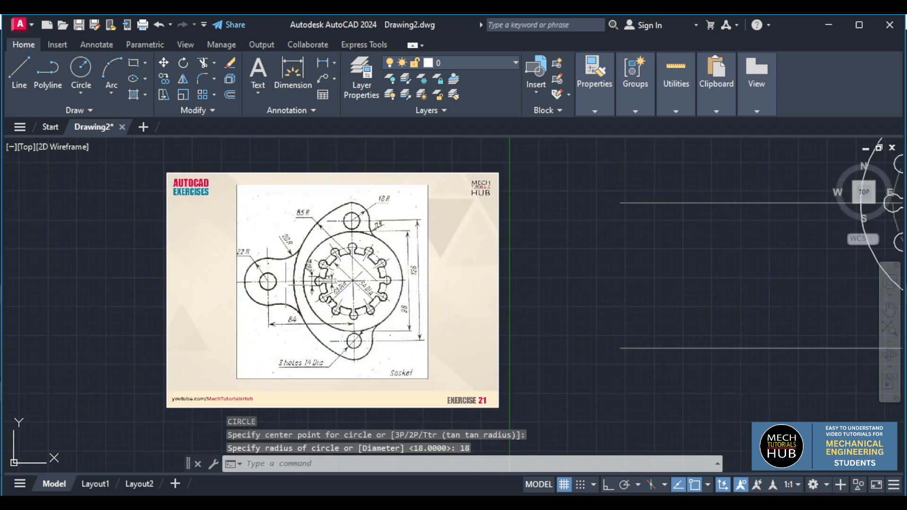
scroll(289, 288, up, 6)
scroll(289, 287, down, 4)
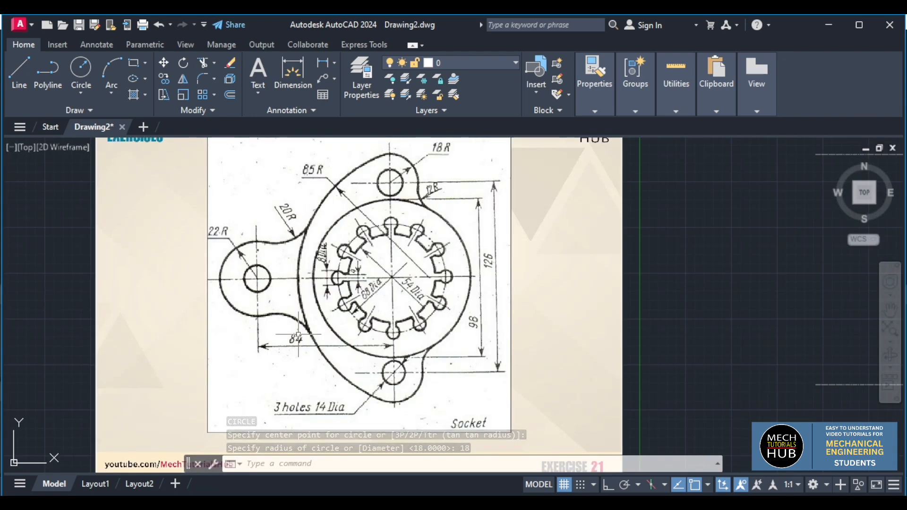
scroll(297, 335, up, 4)
scroll(284, 305, down, 12)
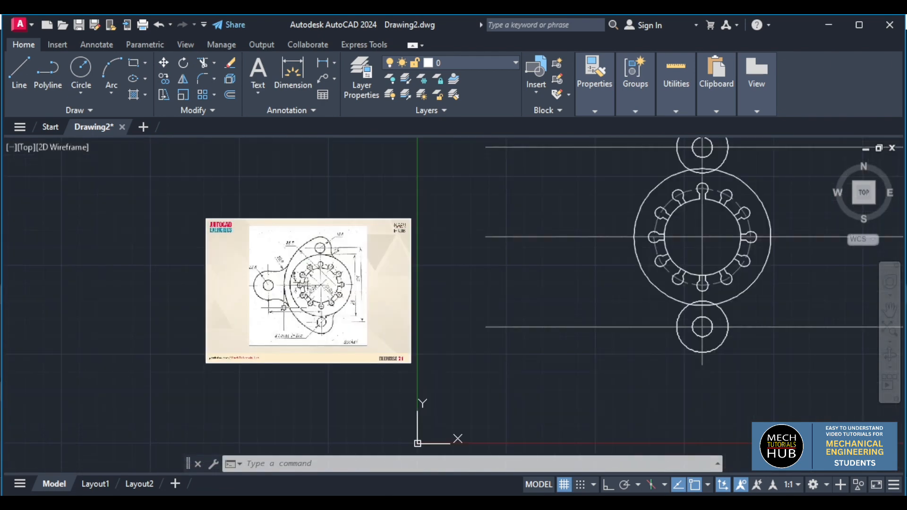
scroll(451, 255, up, 6)
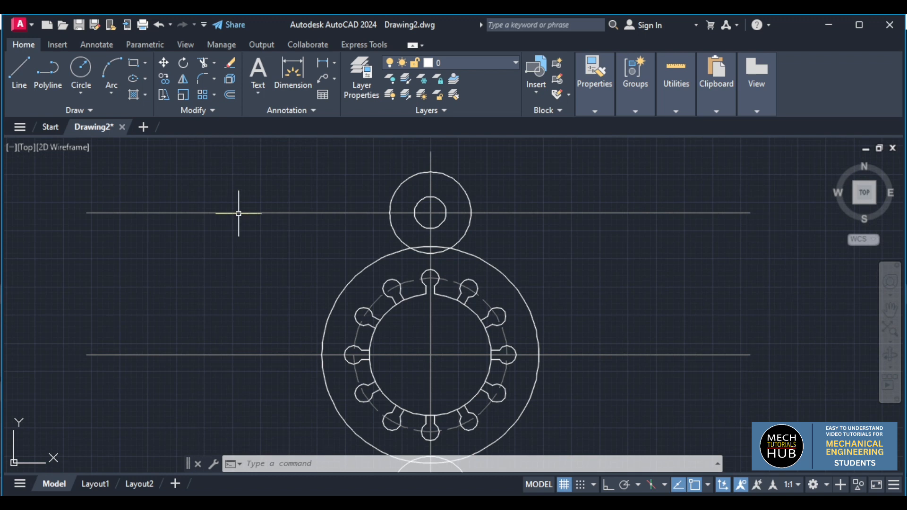
text(o)
key(Return)
key(Return)
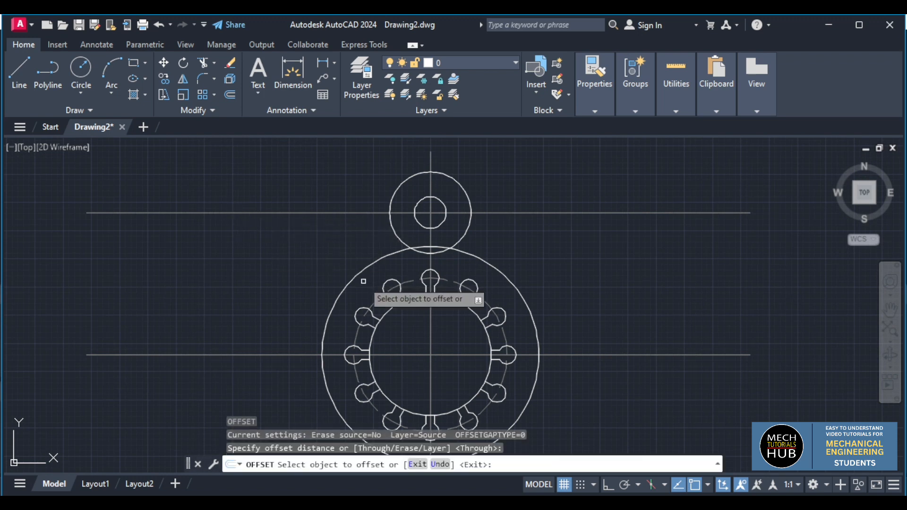
click(430, 324)
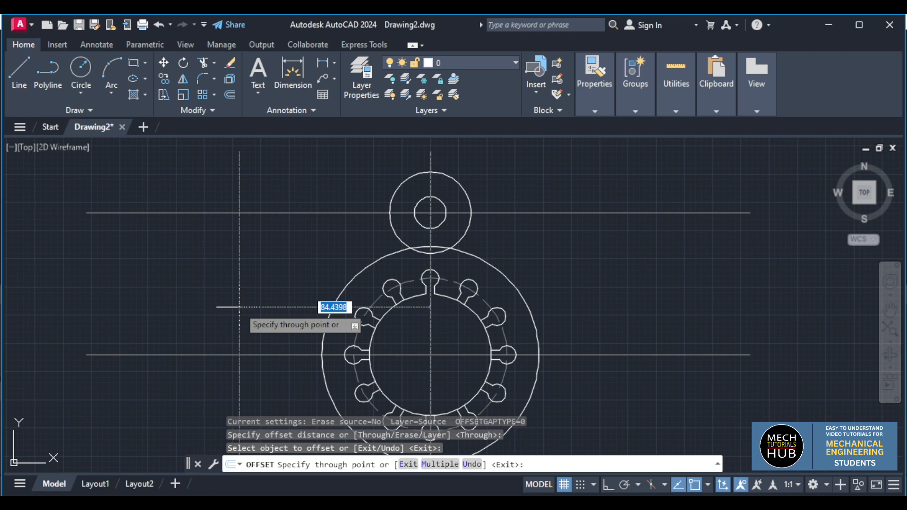
text(84)
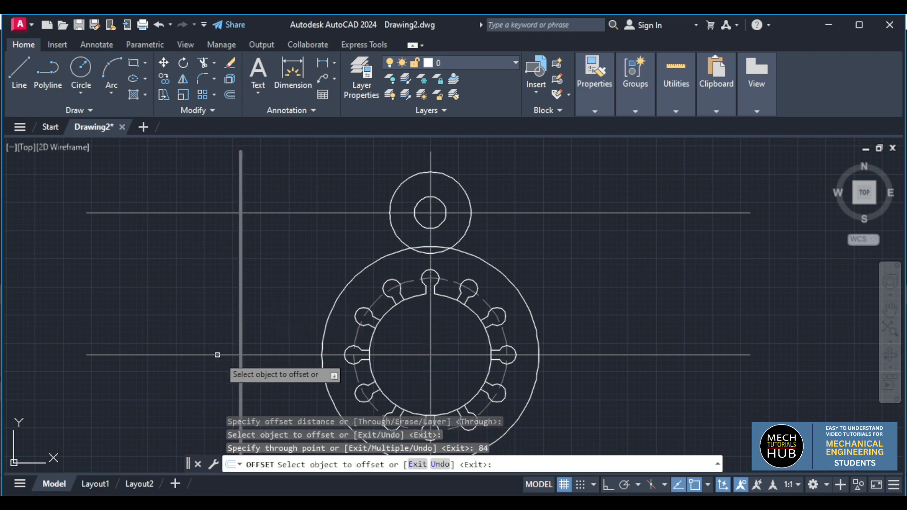
Step: Examine the reference image for the left lug's hole diameter and outer radius, then end the offset command
scroll(168, 275, down, 6)
scroll(64, 293, up, 10)
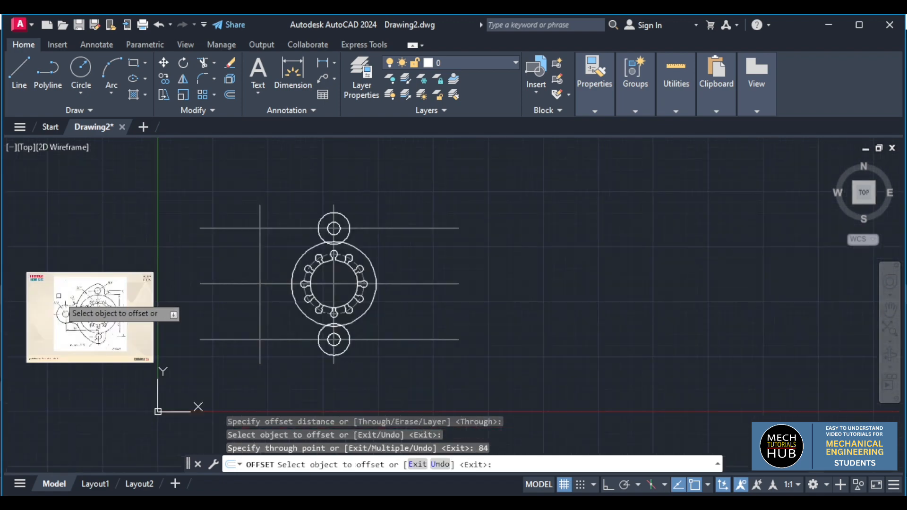
scroll(111, 385, down, 5)
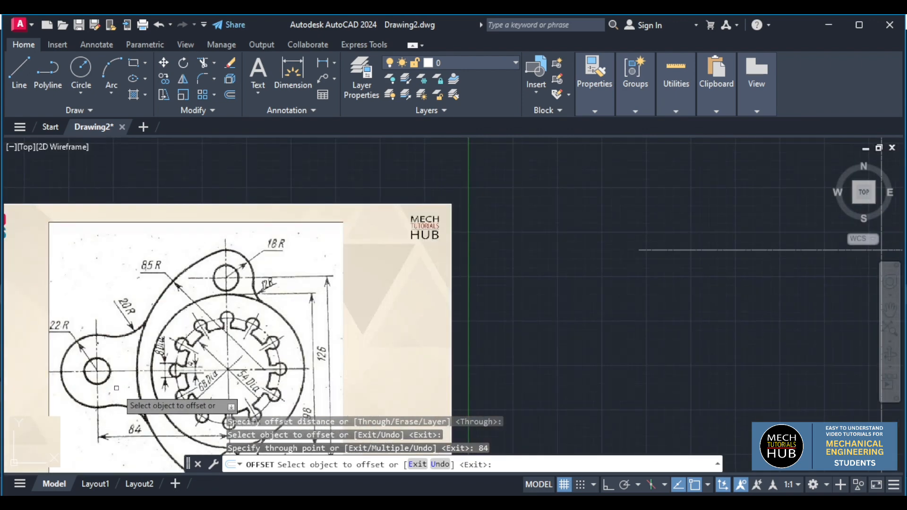
scroll(120, 411, up, 5)
scroll(151, 423, down, 3)
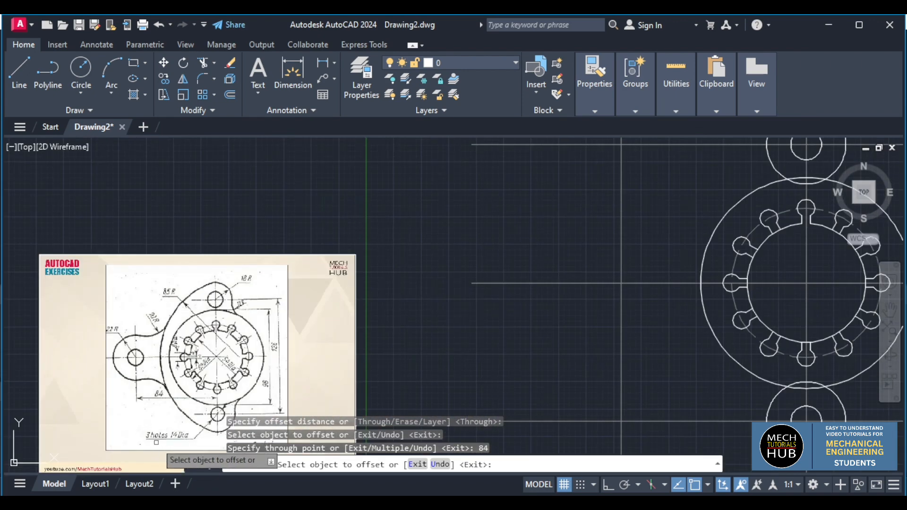
scroll(147, 431, up, 4)
scroll(142, 435, down, 4)
scroll(121, 366, up, 3)
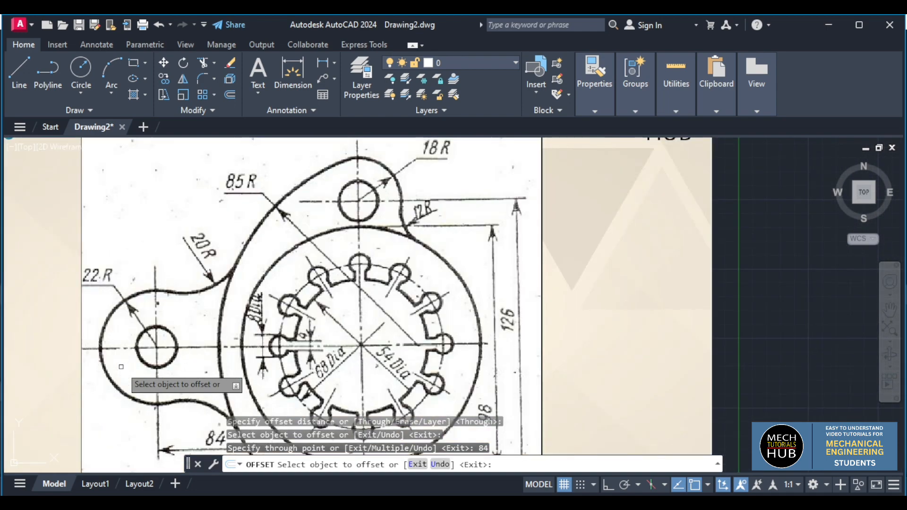
scroll(121, 367, down, 6)
scroll(370, 301, up, 6)
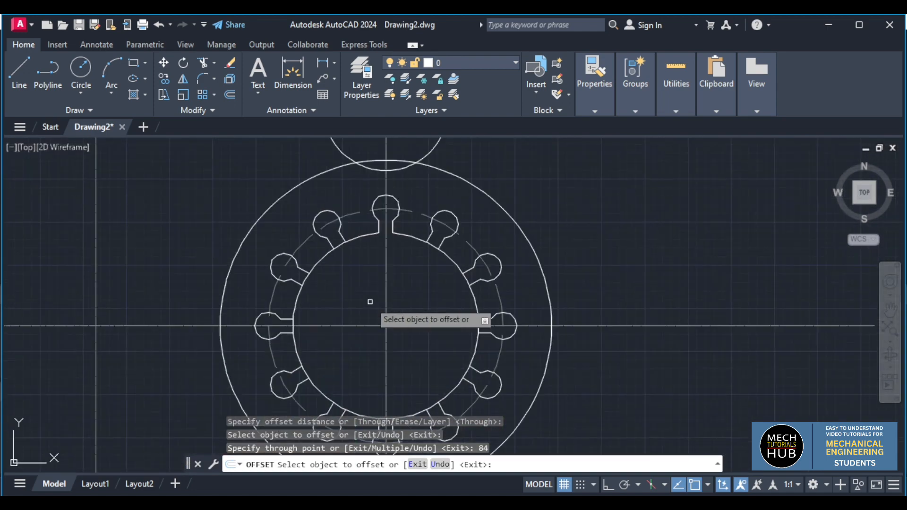
key(Escape)
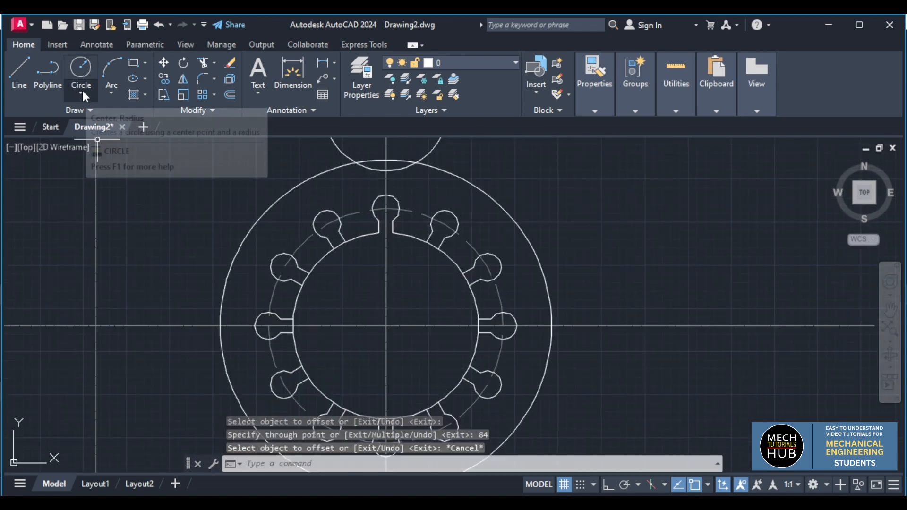
Step: Draw a 14-diameter circle where the left offset line crosses the horizontal centre line
click(82, 72)
click(87, 92)
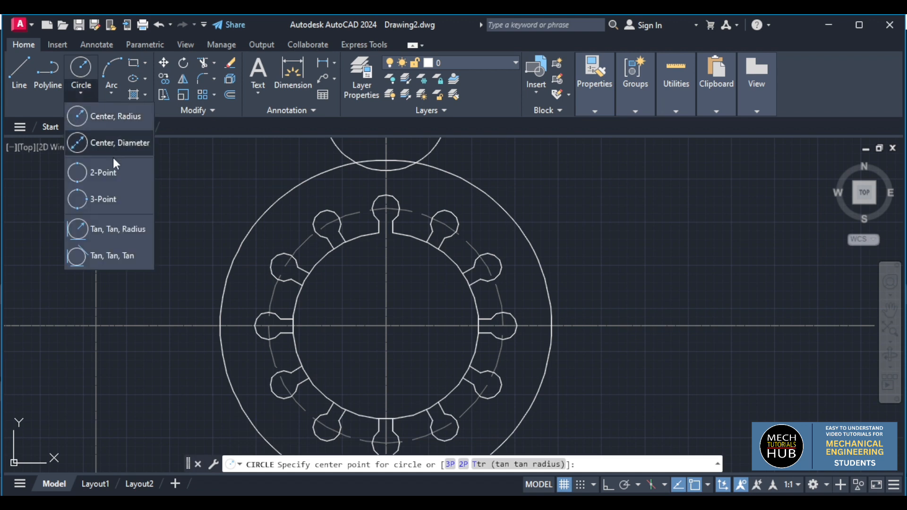
click(117, 150)
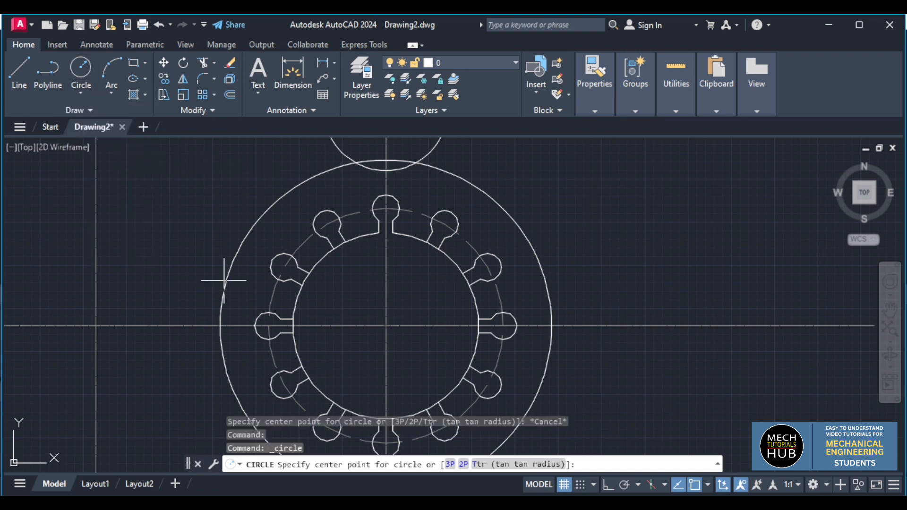
click(96, 326)
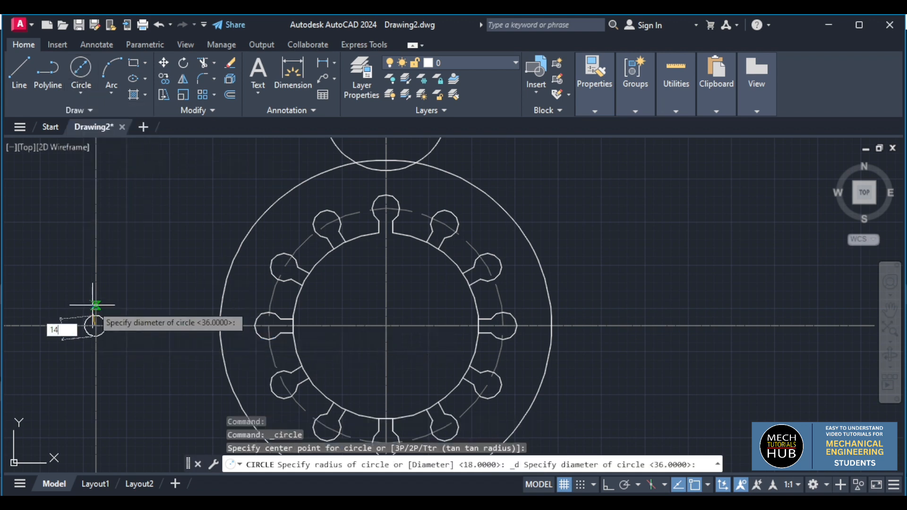
key(Return)
Step: Draw a 22-radius circle concentric with the left lug's 14-diameter hole
click(73, 98)
click(94, 140)
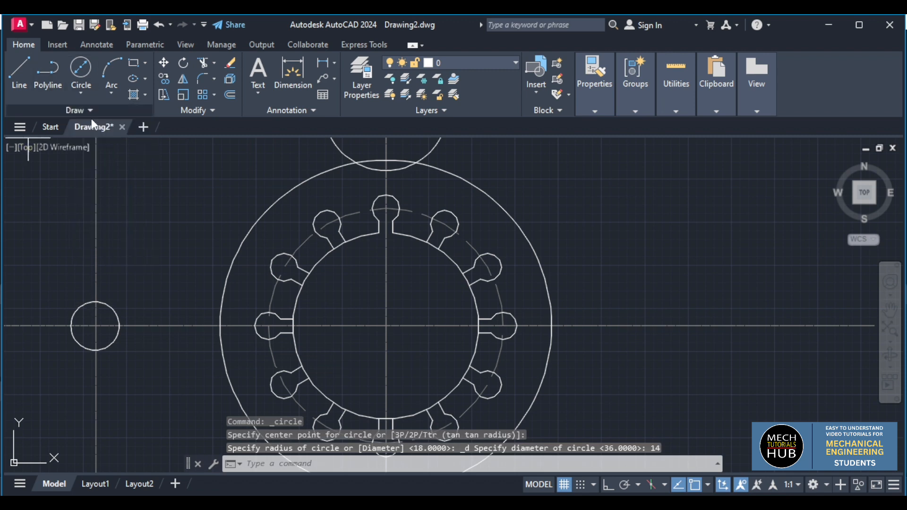
click(95, 325)
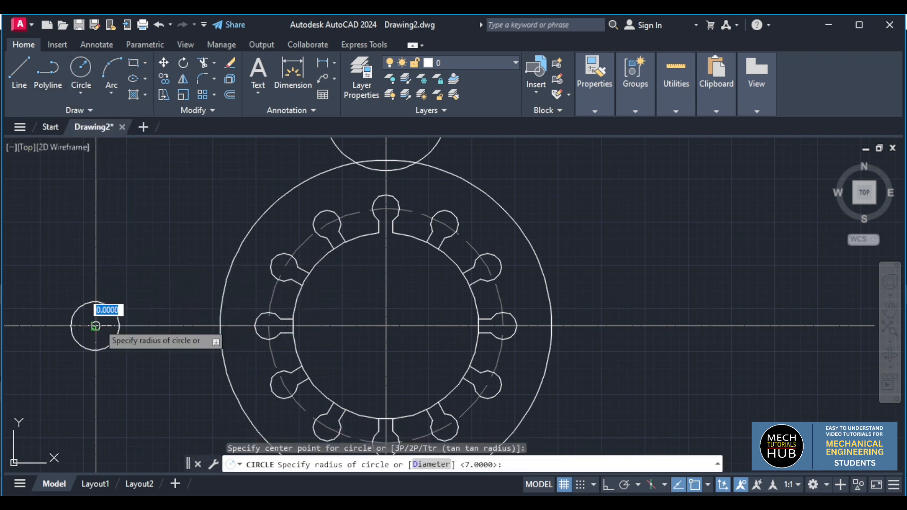
key(Return)
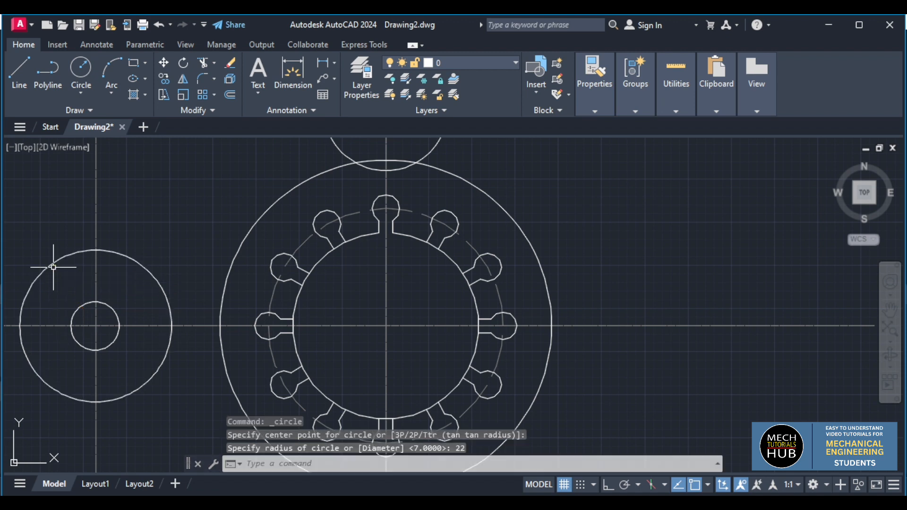
Step: Draw an 85-radius circle tangent to the left sides of the upper and lower 18-radius lug circles, using Tan, Tan, Radius
scroll(155, 286, down, 4)
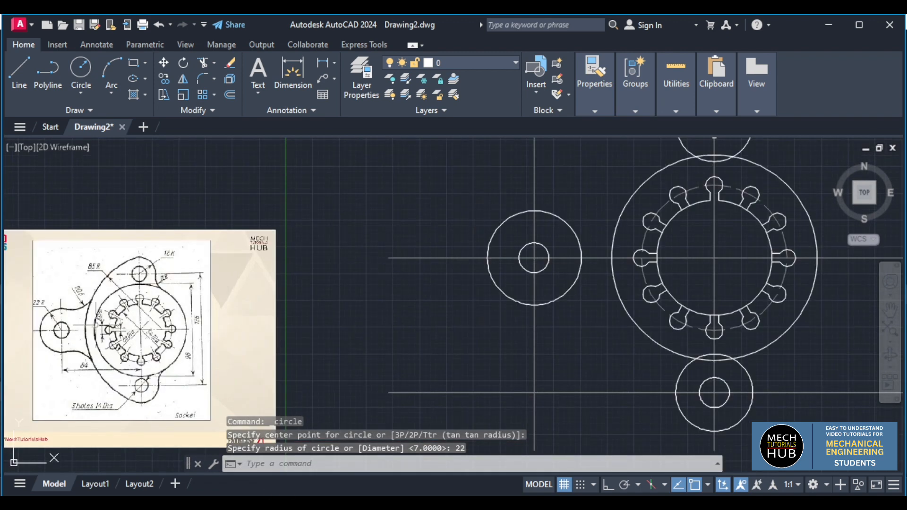
scroll(96, 324, up, 2)
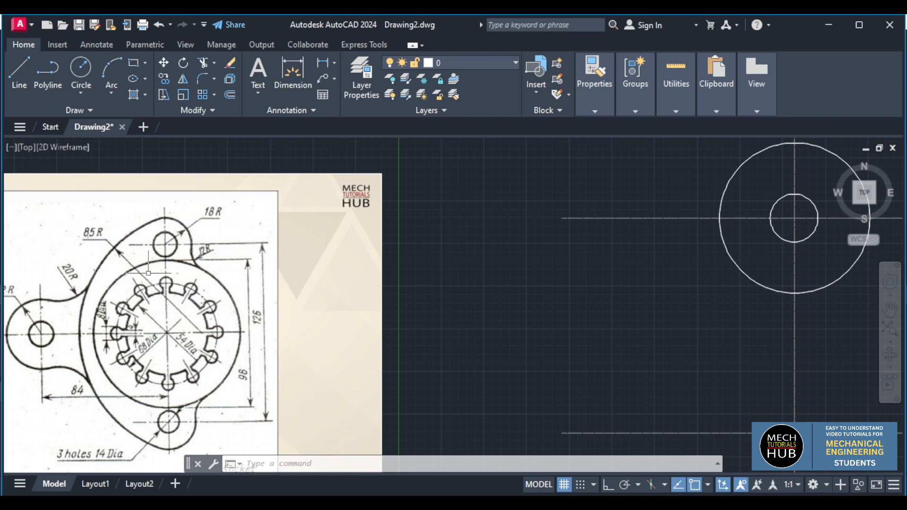
click(81, 93)
click(110, 229)
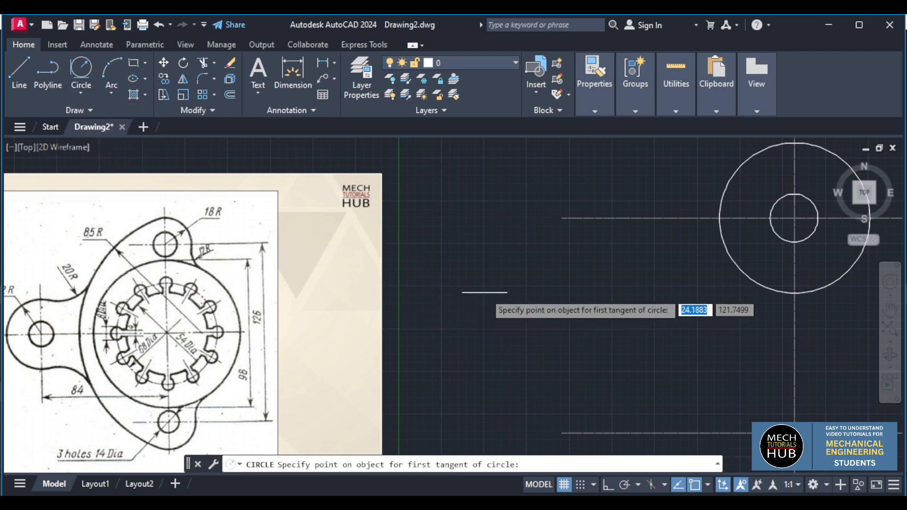
scroll(481, 291, down, 4)
scroll(637, 254, up, 2)
scroll(550, 194, up, 2)
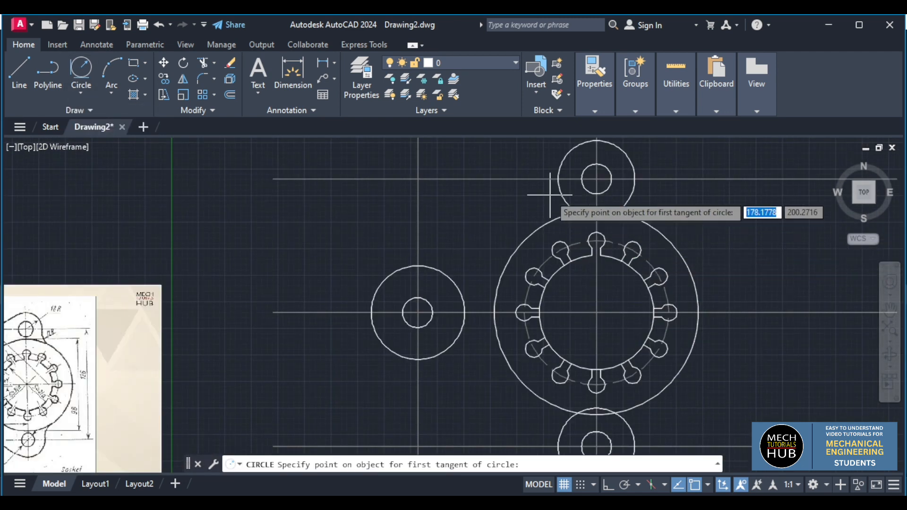
click(558, 167)
scroll(545, 272, down, 3)
scroll(542, 325, up, 2)
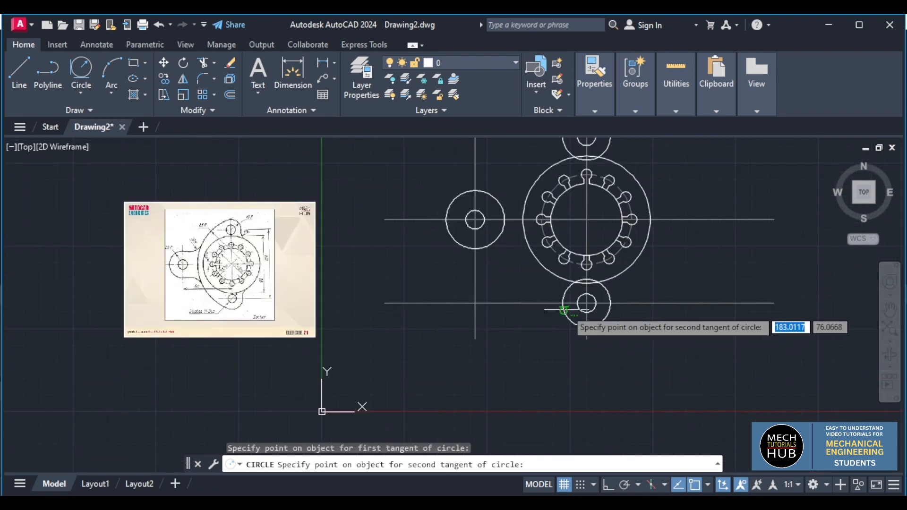
click(562, 312)
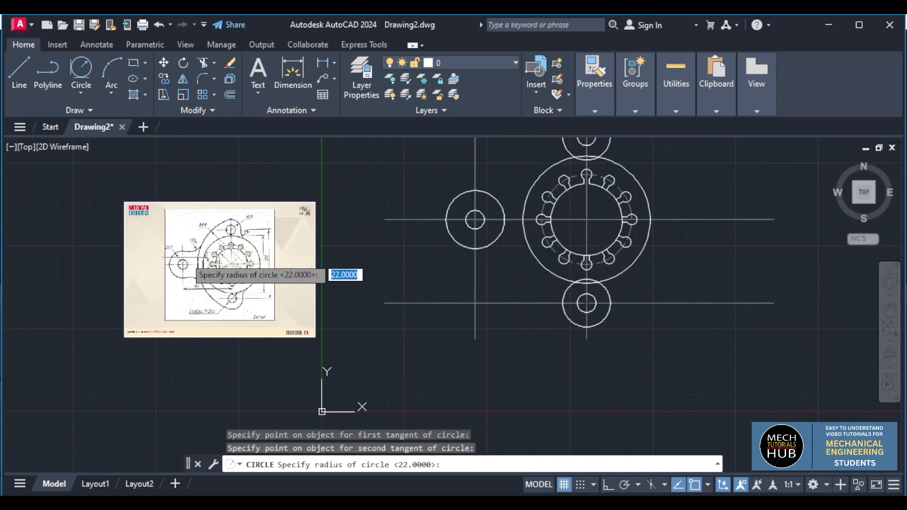
scroll(183, 236, up, 6)
scroll(186, 239, down, 2)
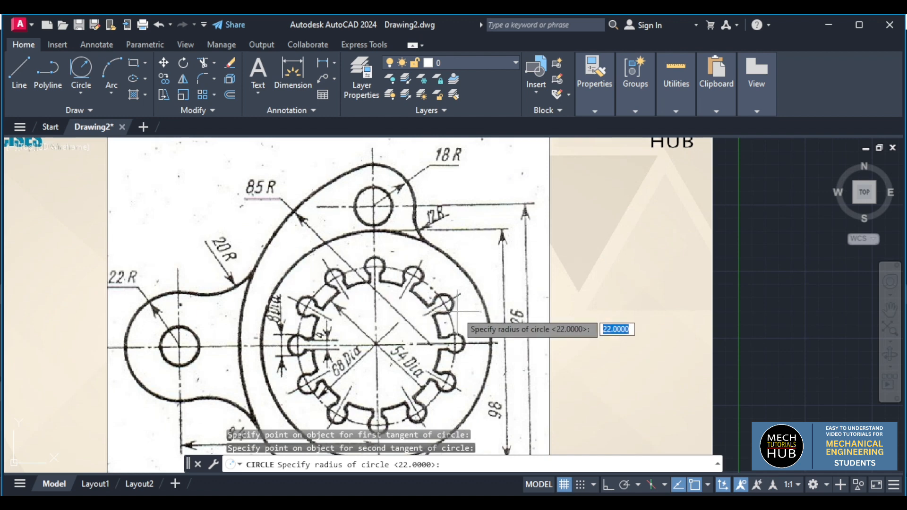
scroll(536, 315, down, 5)
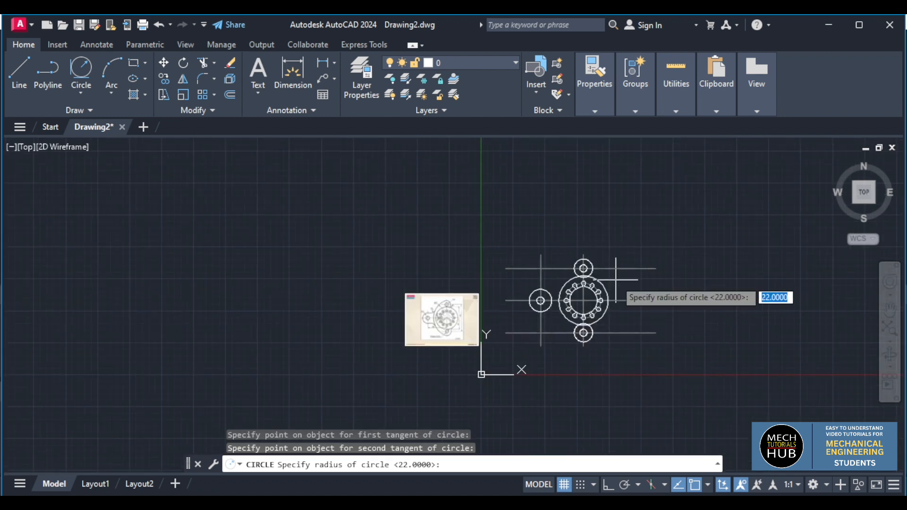
text(85)
key(Return)
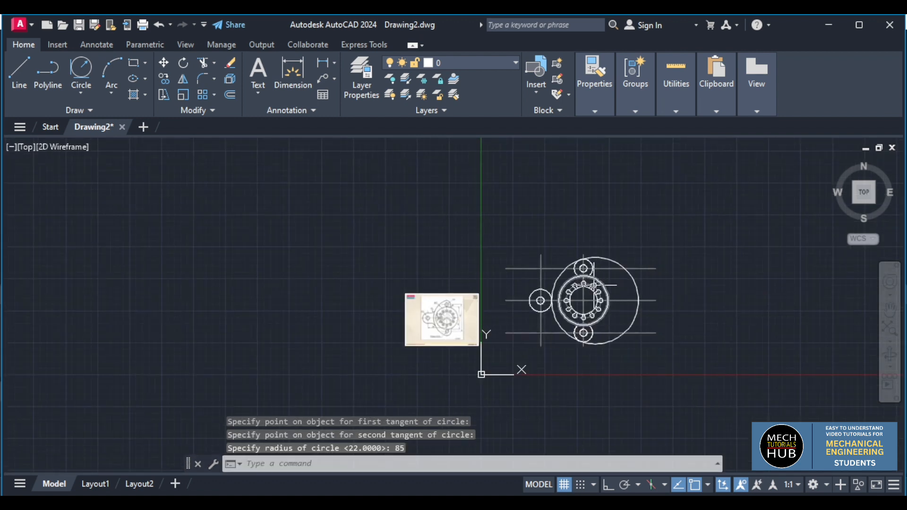
Step: Trim the 85-radius circle above the upper and below the lower horizontal centre lines, on the right side of the lug circles
scroll(594, 284, up, 4)
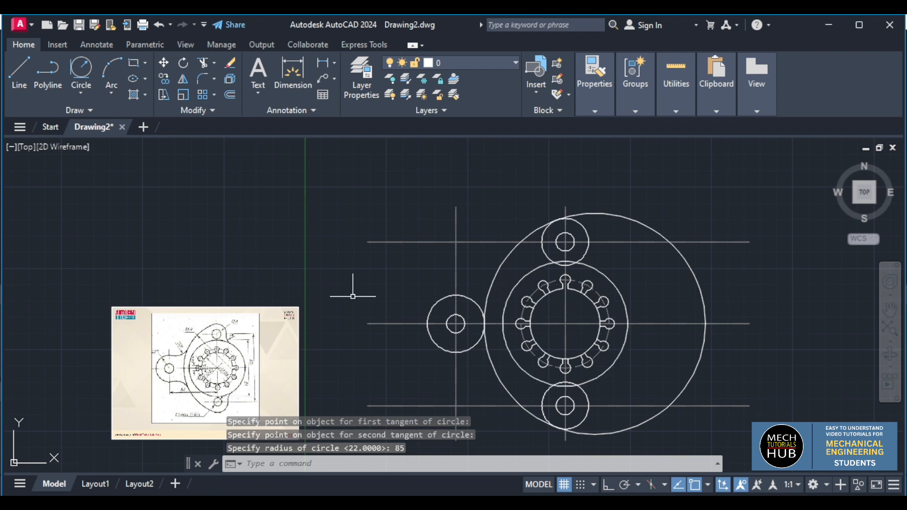
scroll(200, 366, up, 2)
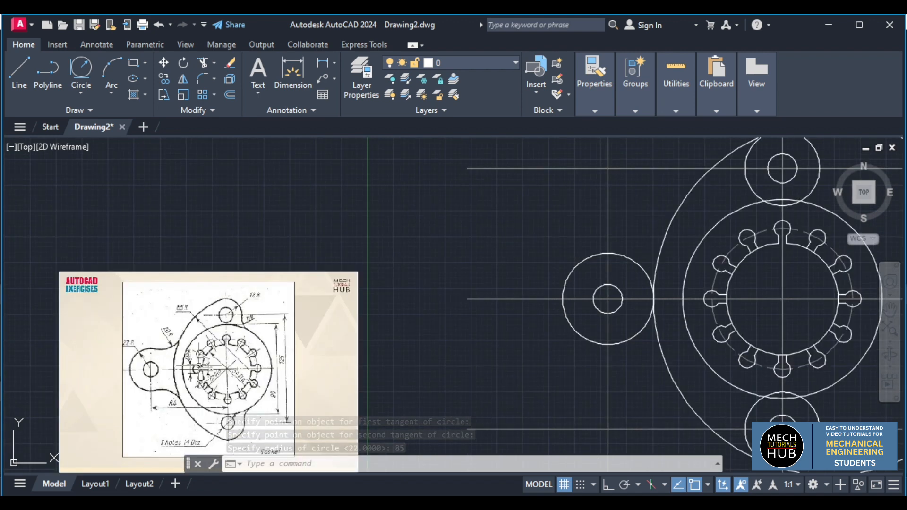
scroll(199, 366, down, 2)
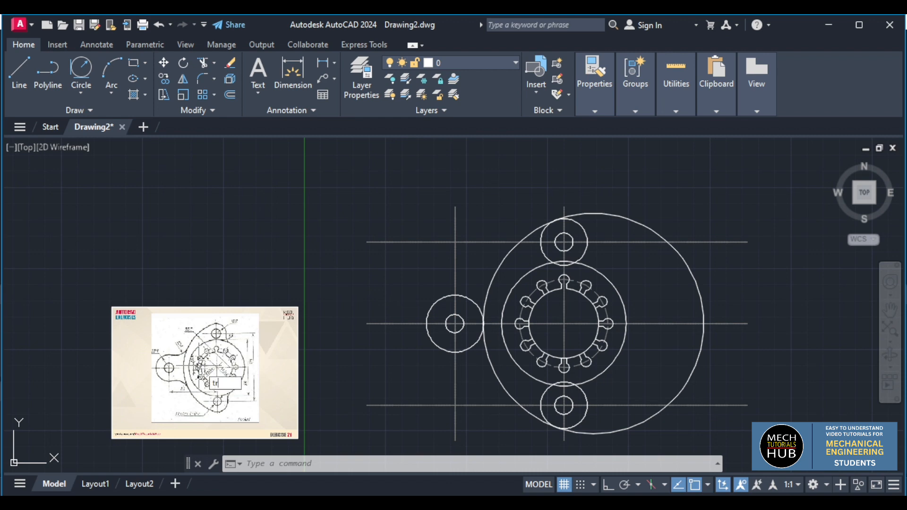
key(Return)
click(603, 233)
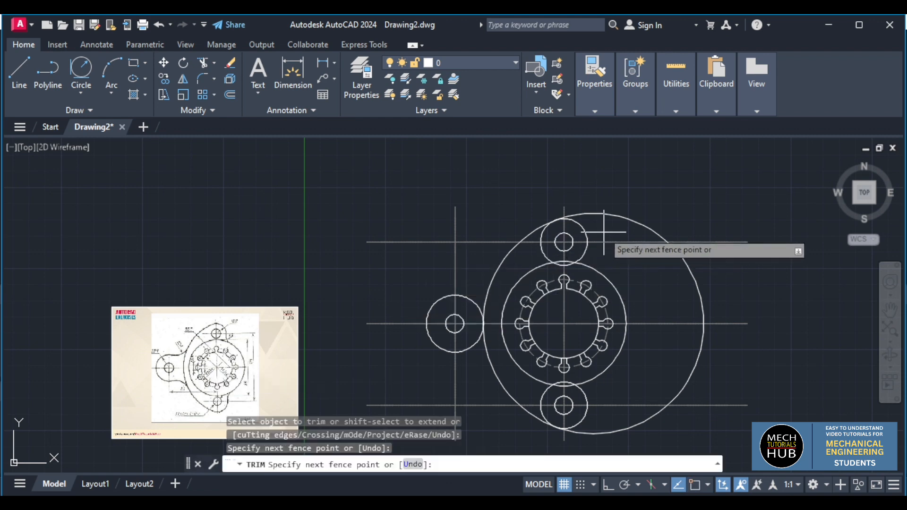
click(604, 186)
key(Return)
click(609, 420)
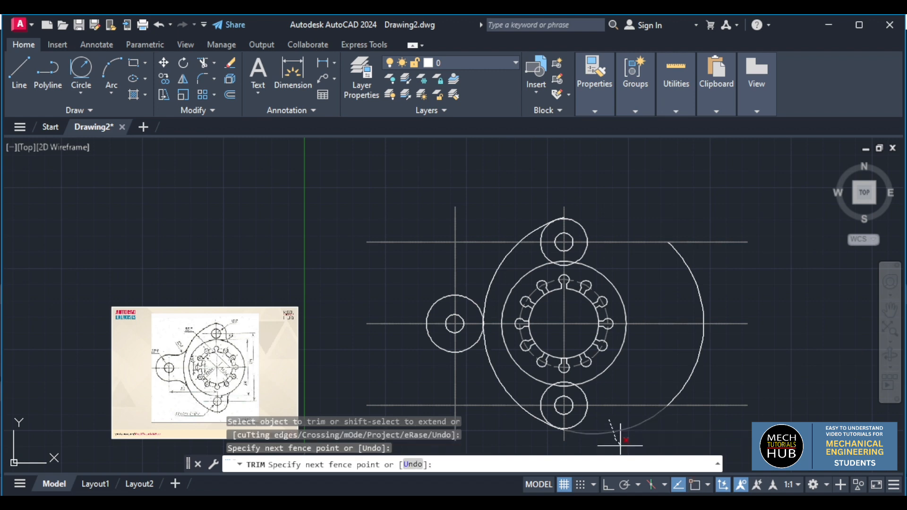
click(620, 445)
key(Return)
key(Escape)
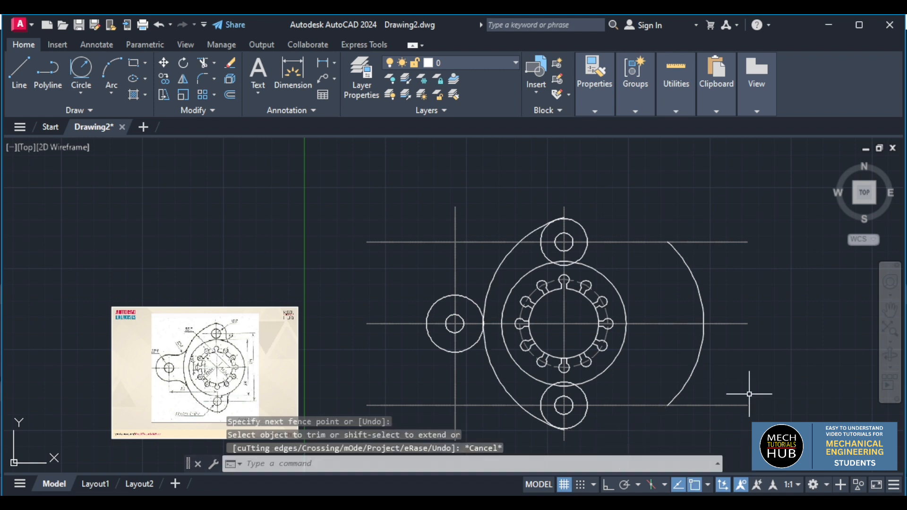
Step: Delete the leftover right-hand arc of the trimmed 85-radius circle
click(694, 361)
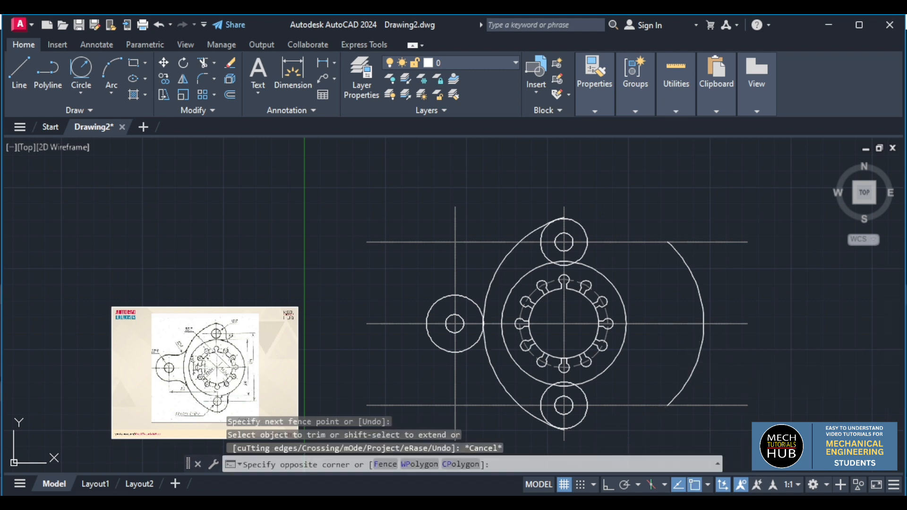
click(698, 351)
click(699, 349)
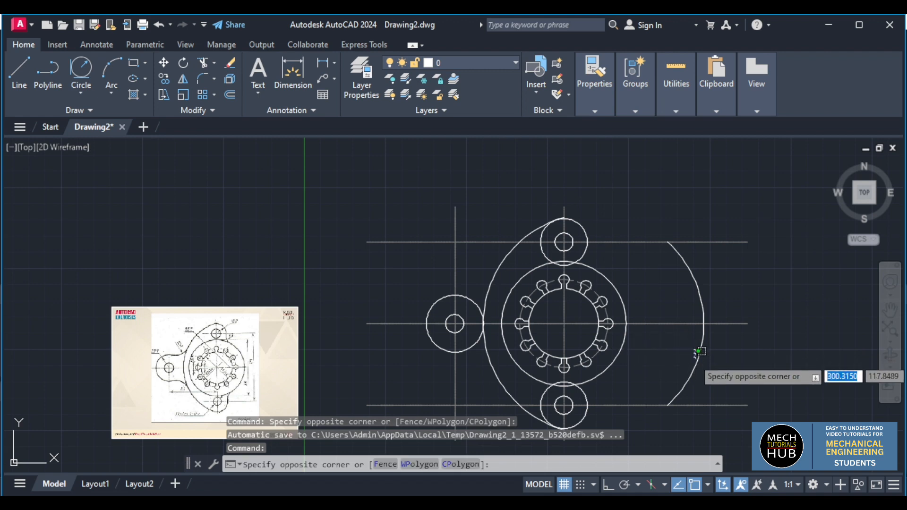
click(695, 363)
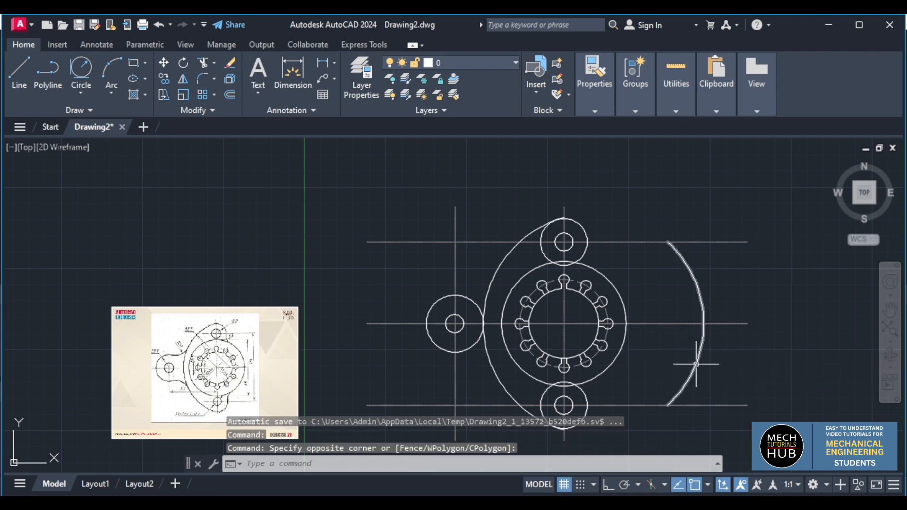
click(696, 364)
key(Delete)
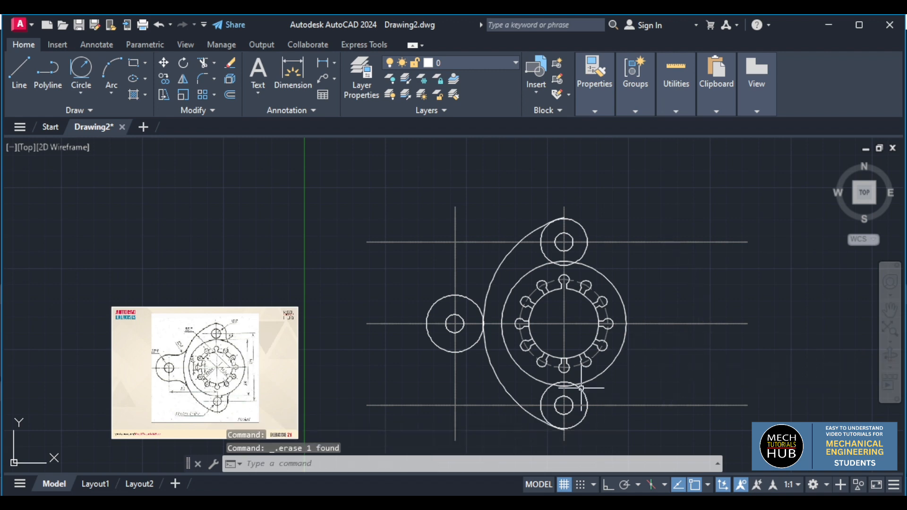
Step: Fillet the upper side of the left lug's 22-radius circle to the 85-radius arc with radius 20
scroll(581, 387, down, 4)
scroll(431, 398, up, 8)
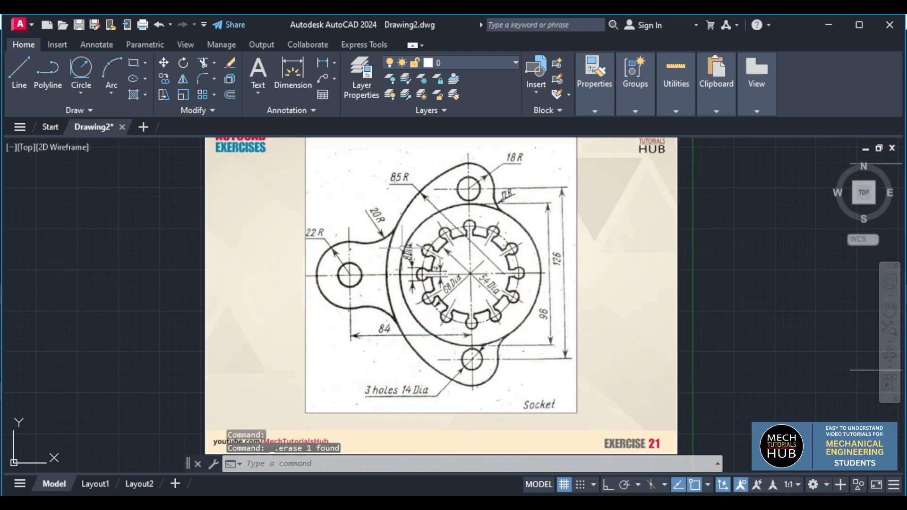
scroll(373, 233, up, 2)
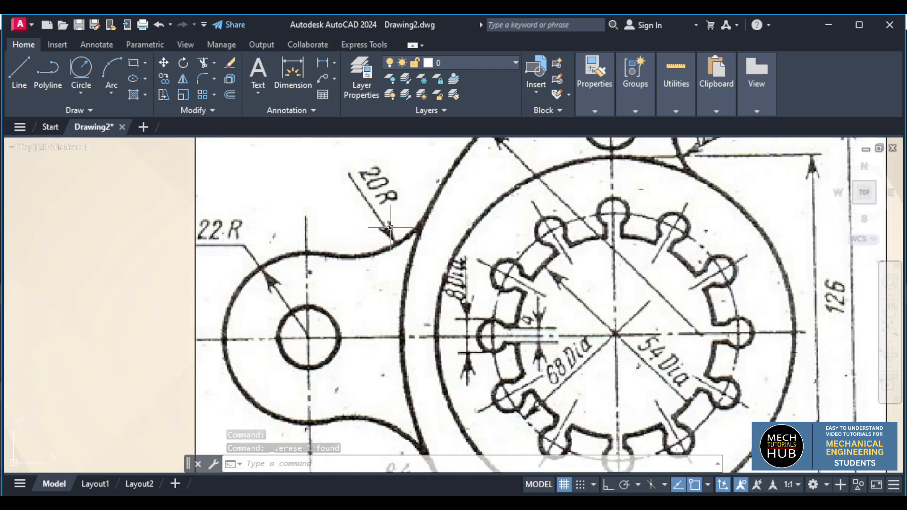
scroll(411, 298, down, 7)
scroll(648, 225, up, 6)
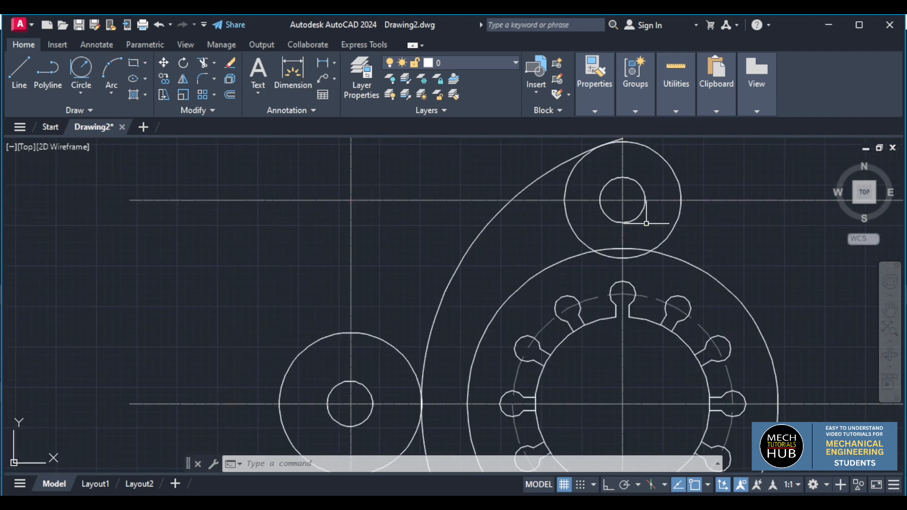
scroll(616, 241, down, 2)
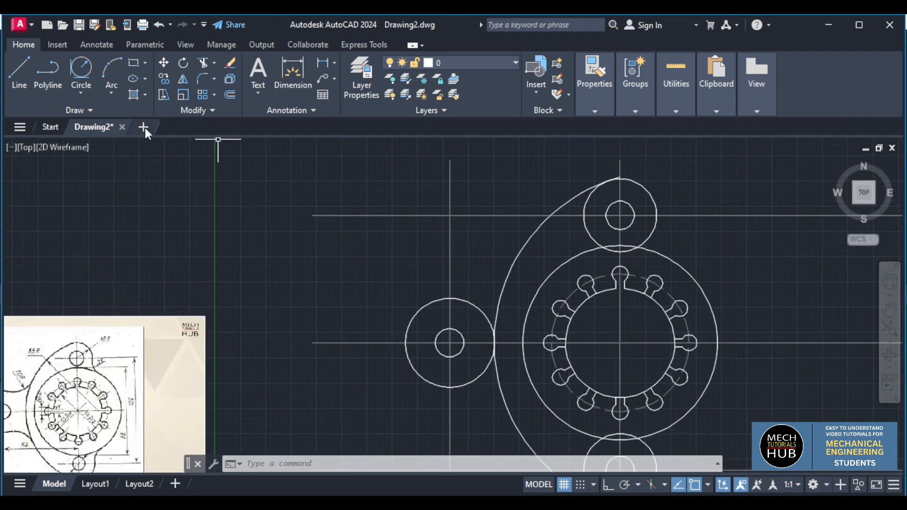
click(201, 78)
click(474, 306)
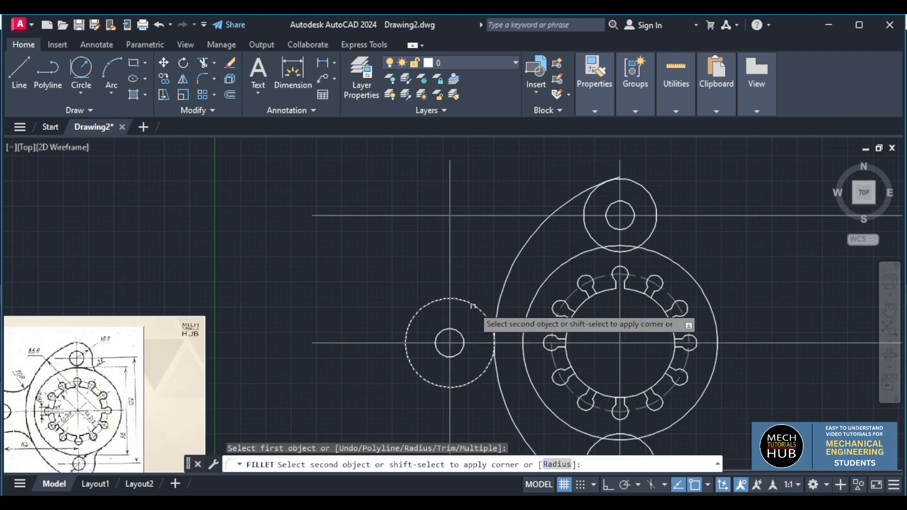
click(557, 464)
key(Return)
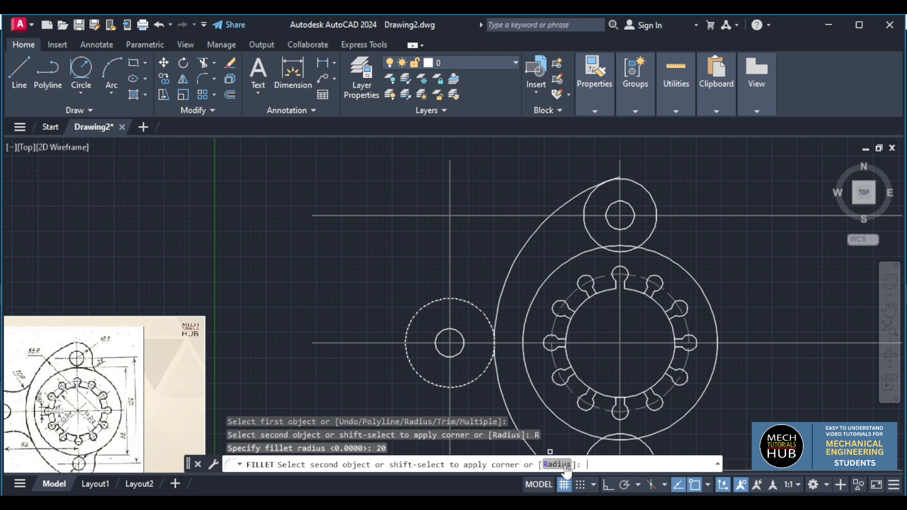
click(511, 263)
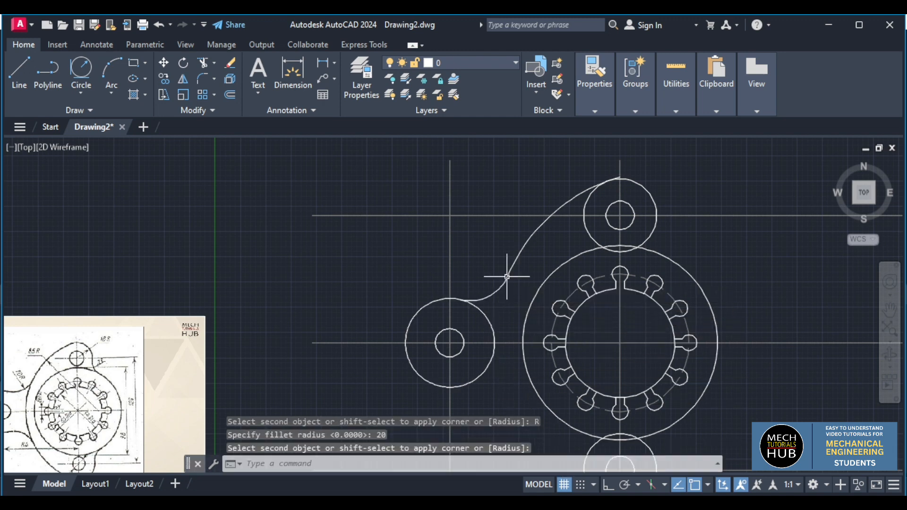
Step: Mirror the 20-radius fillet and upper 85-radius arc about the horizontal centre line through the left lug and main circle centres, keeping the originals
scroll(514, 348, down, 4)
scroll(513, 389, up, 2)
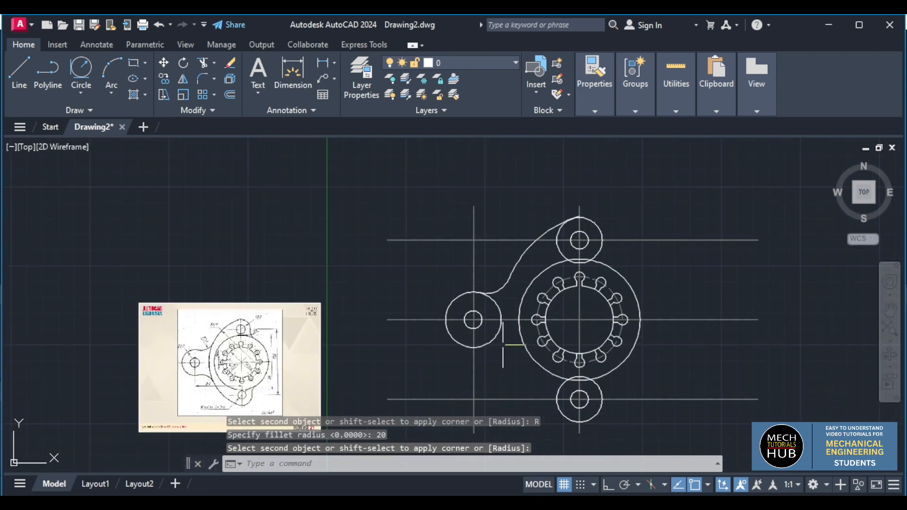
click(496, 292)
click(516, 263)
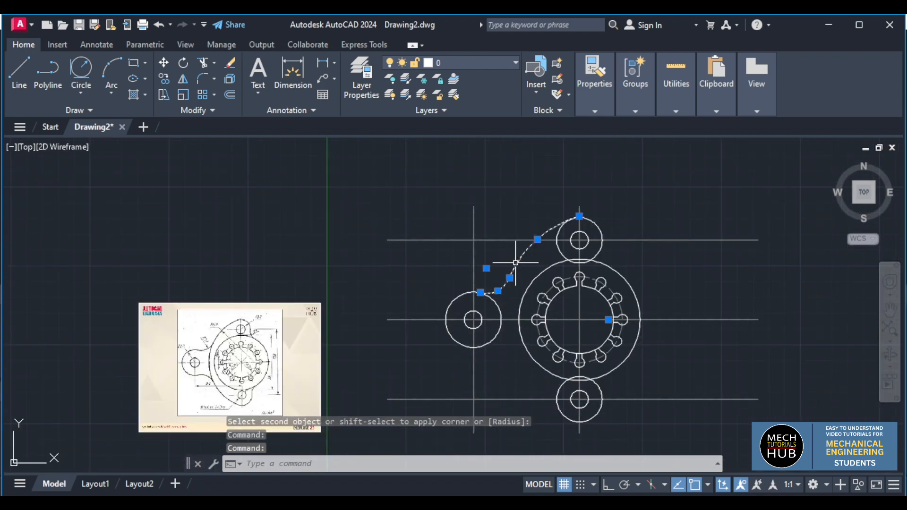
click(183, 78)
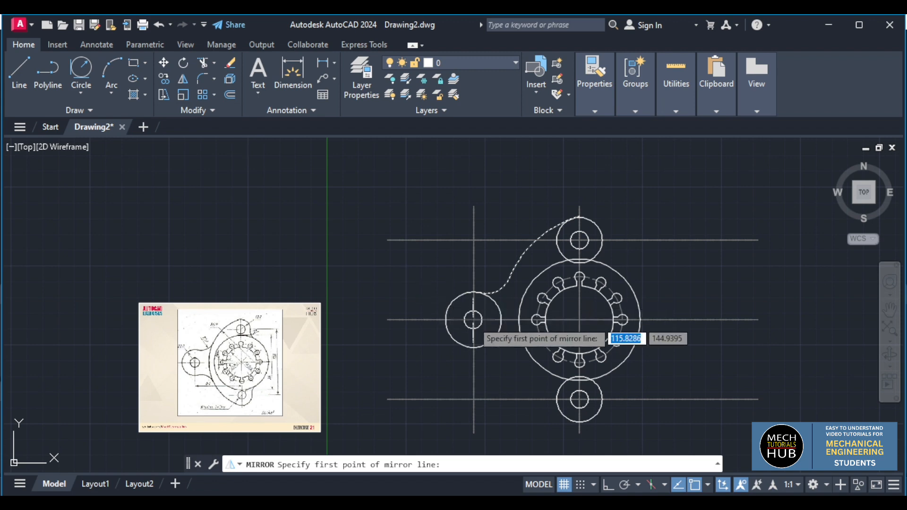
click(473, 320)
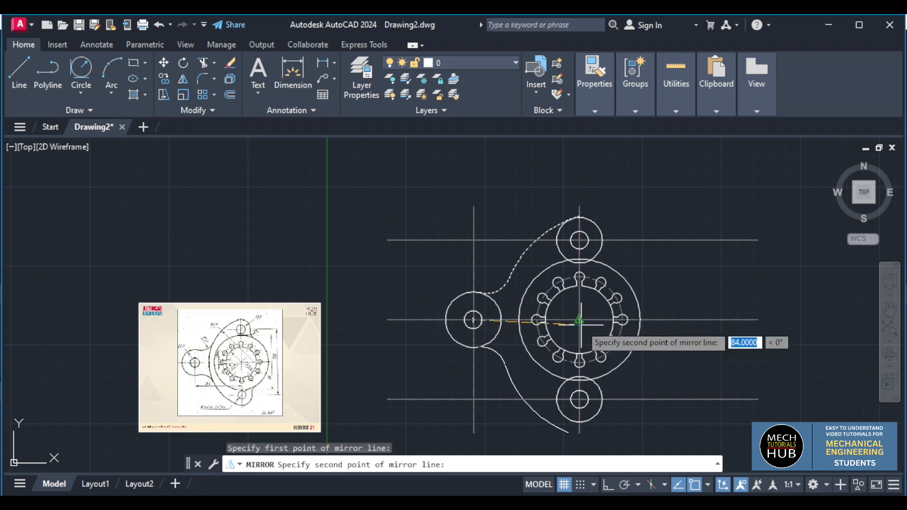
click(579, 319)
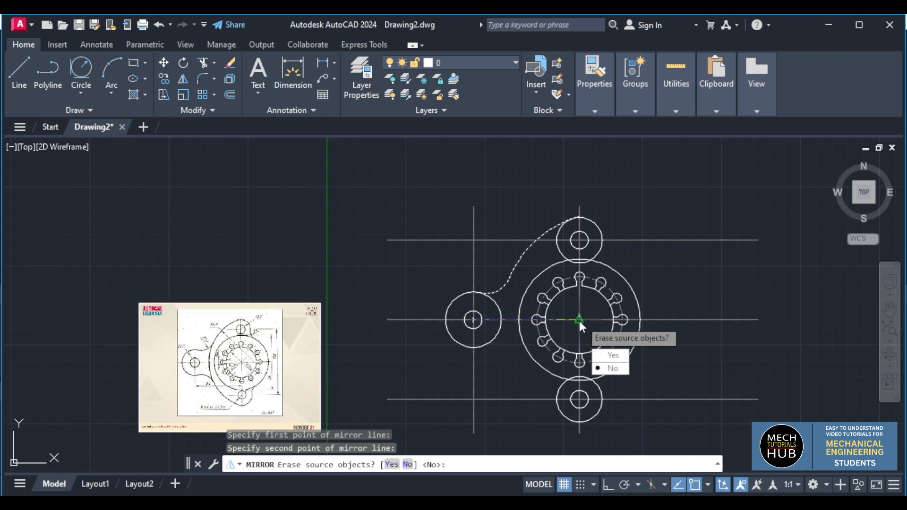
click(613, 368)
Step: Trim the end of the lower 85-radius arc that overshoots the lower 18-radius lug circle
scroll(548, 356, down, 2)
scroll(361, 394, up, 2)
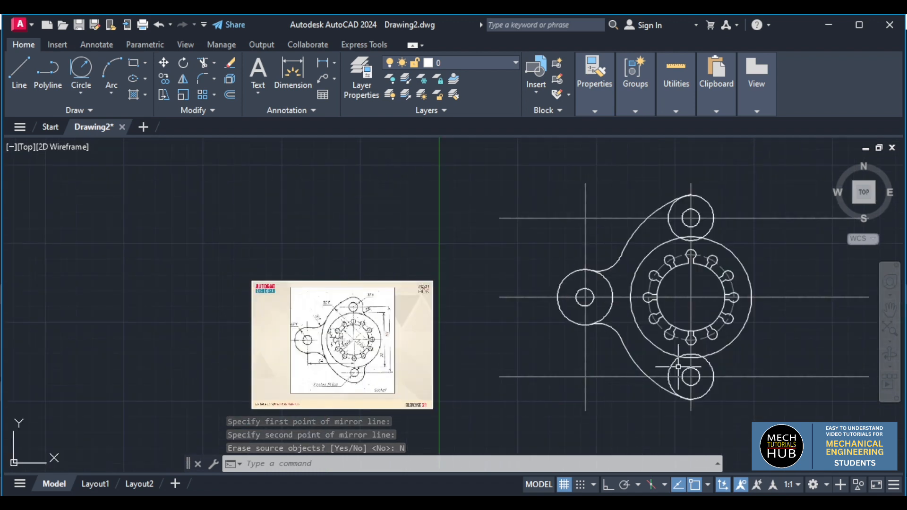
scroll(694, 385, up, 10)
scroll(694, 384, down, 4)
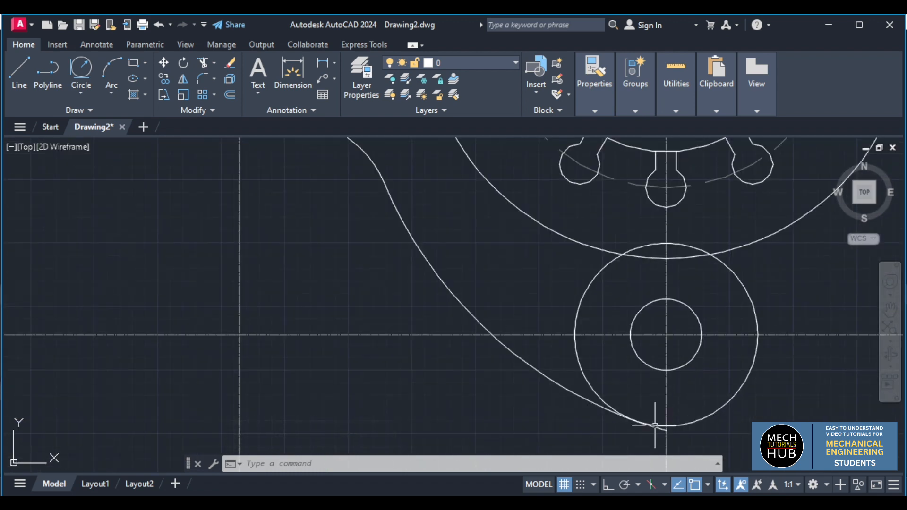
scroll(681, 434, down, 4)
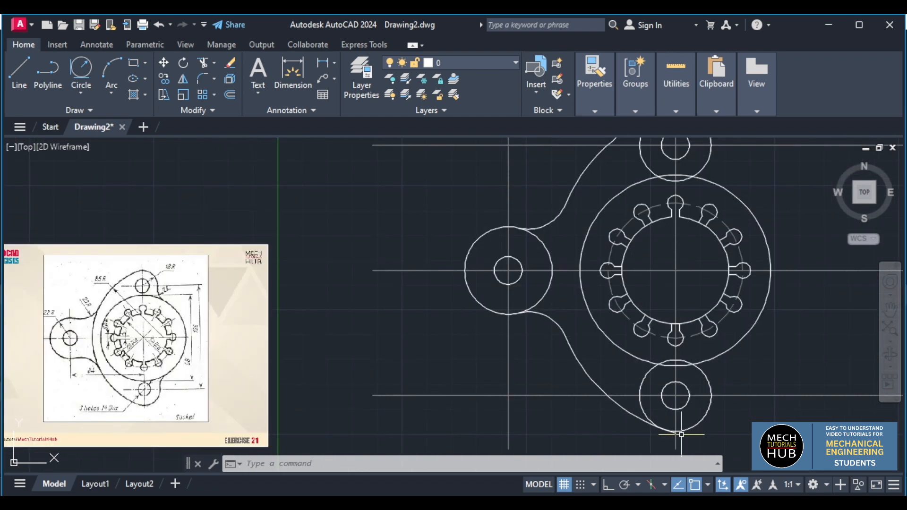
scroll(670, 437, up, 10)
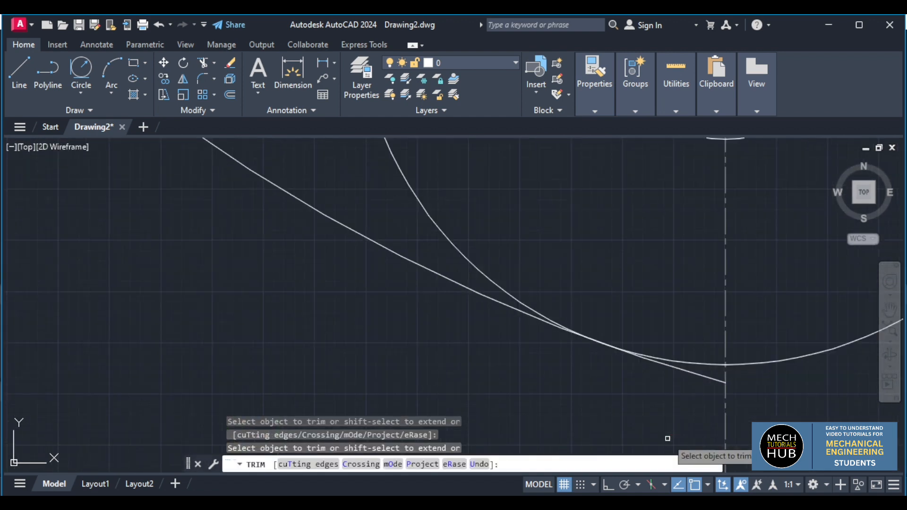
click(712, 377)
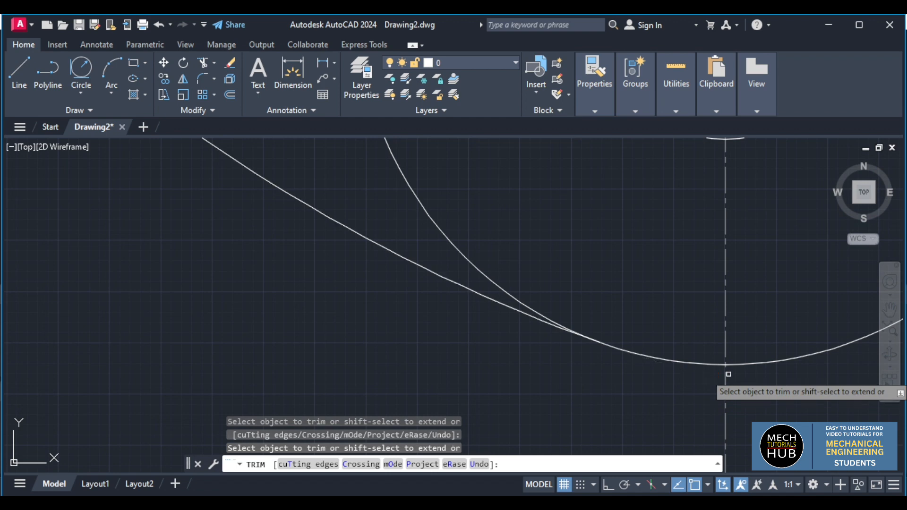
scroll(511, 373, down, 4)
scroll(512, 374, down, 6)
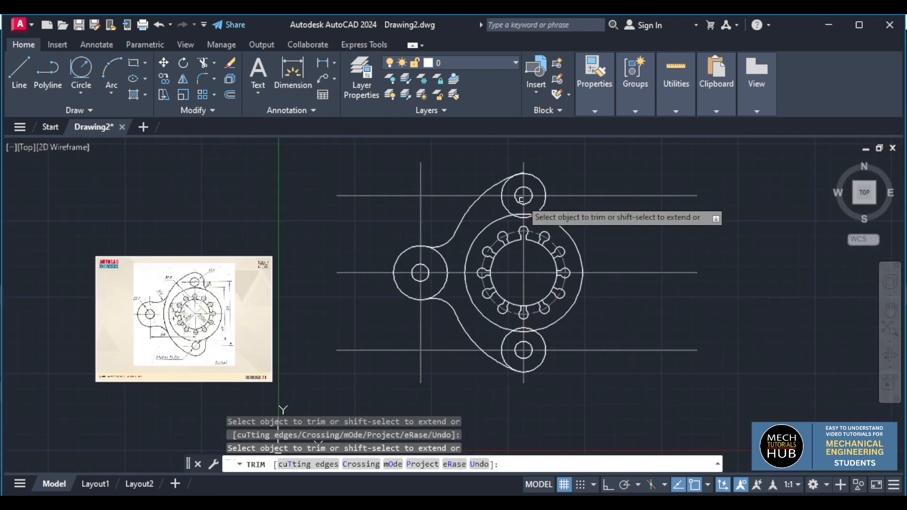
Step: Trim the inner portions of the upper and lower 18-radius lug circles between the 85-radius arcs and the large main circle
scroll(522, 199, up, 4)
scroll(520, 201, down, 4)
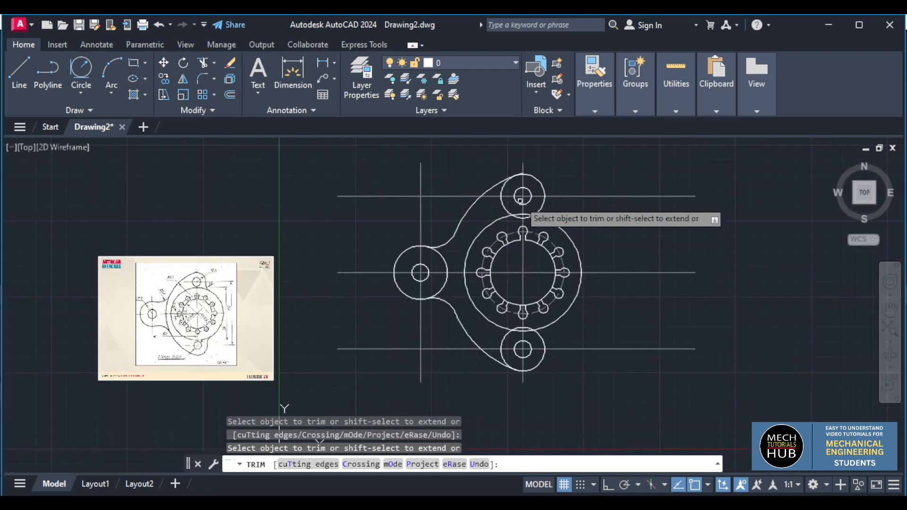
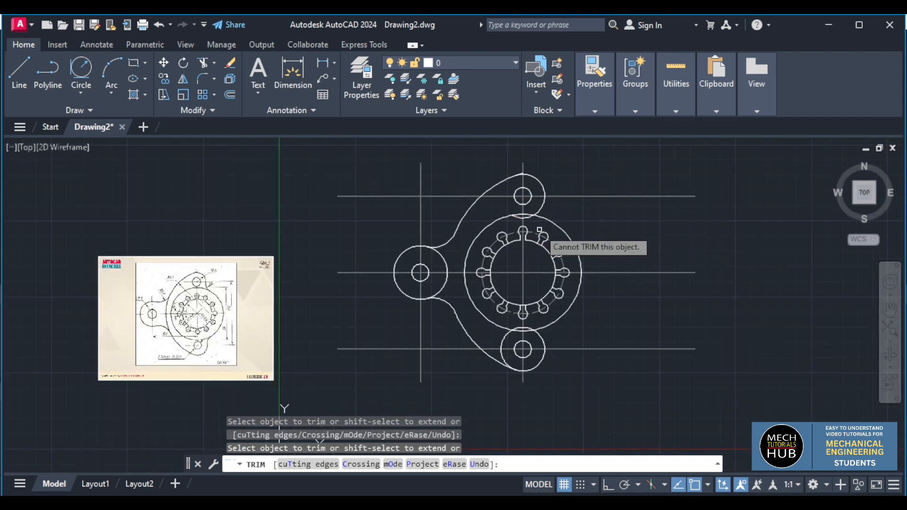
scroll(542, 231, up, 4)
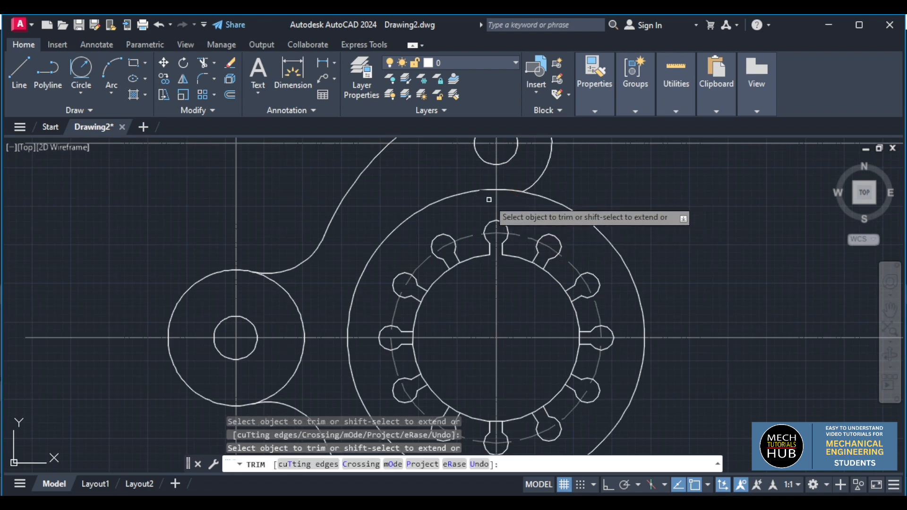
scroll(496, 222, down, 4)
scroll(491, 264, up, 4)
click(479, 223)
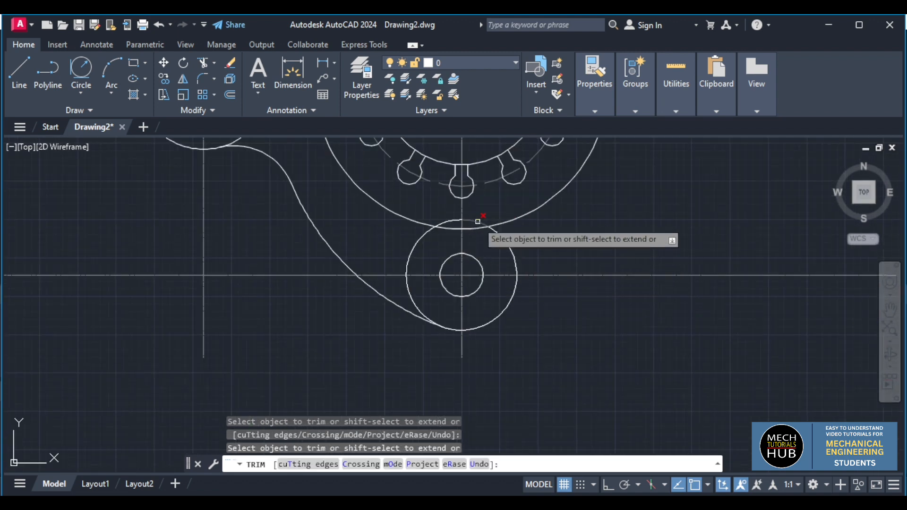
click(425, 233)
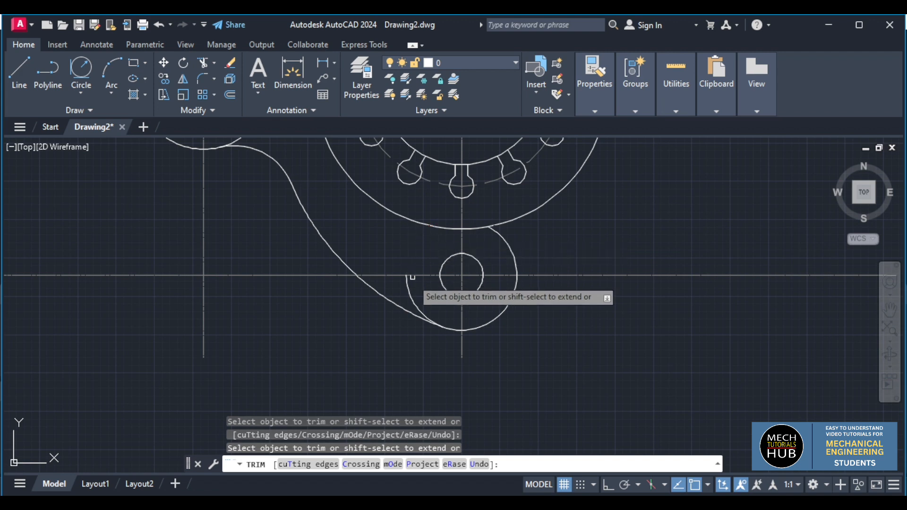
click(411, 296)
Step: Examine the reference image for the fillet radius between the upper lug and the main circle
scroll(465, 316, down, 6)
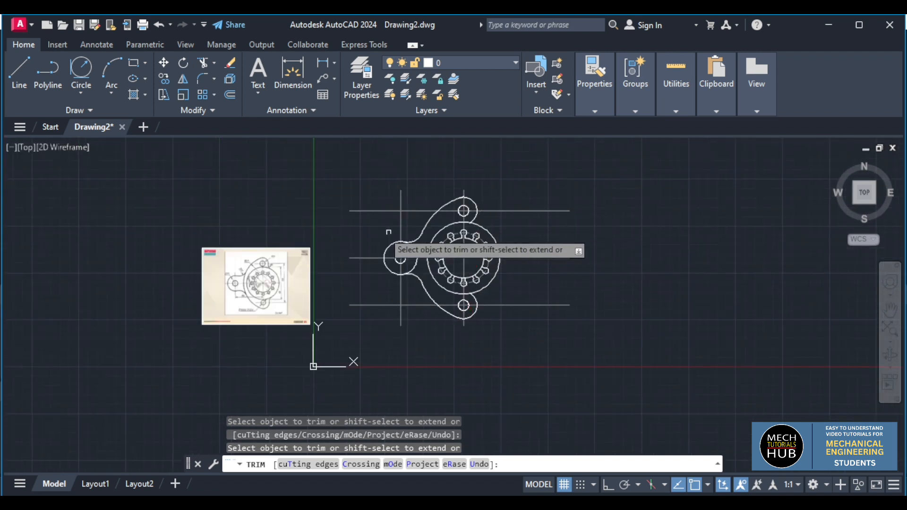
scroll(256, 268, up, 4)
scroll(291, 300, up, 2)
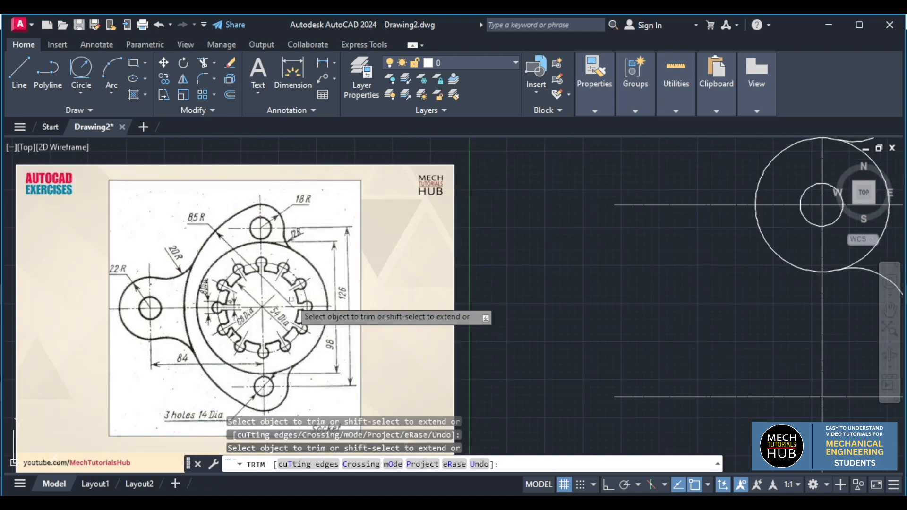
scroll(290, 234, up, 2)
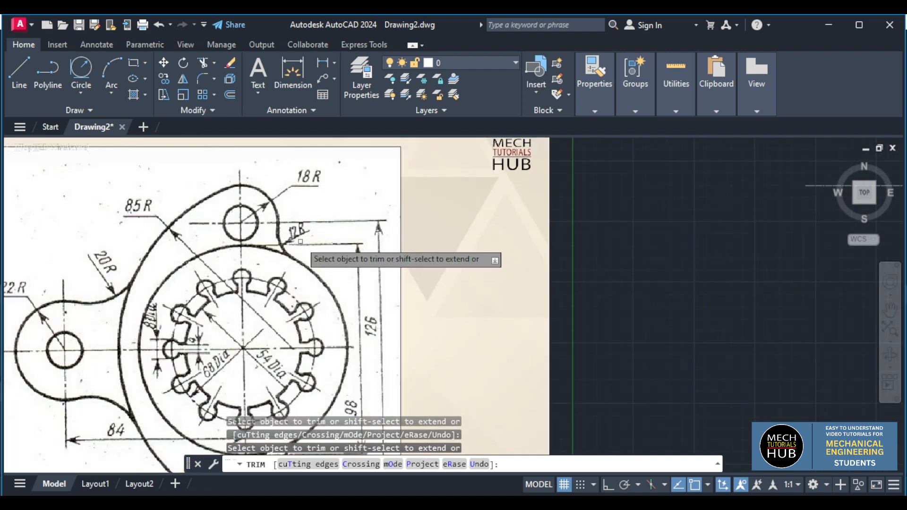
scroll(302, 242, down, 2)
scroll(567, 297, down, 5)
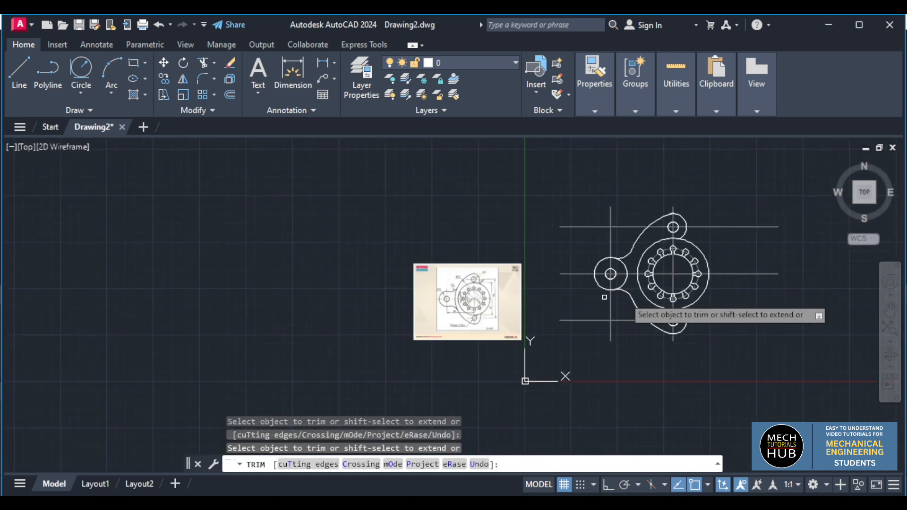
scroll(690, 242, up, 2)
scroll(733, 235, up, 1)
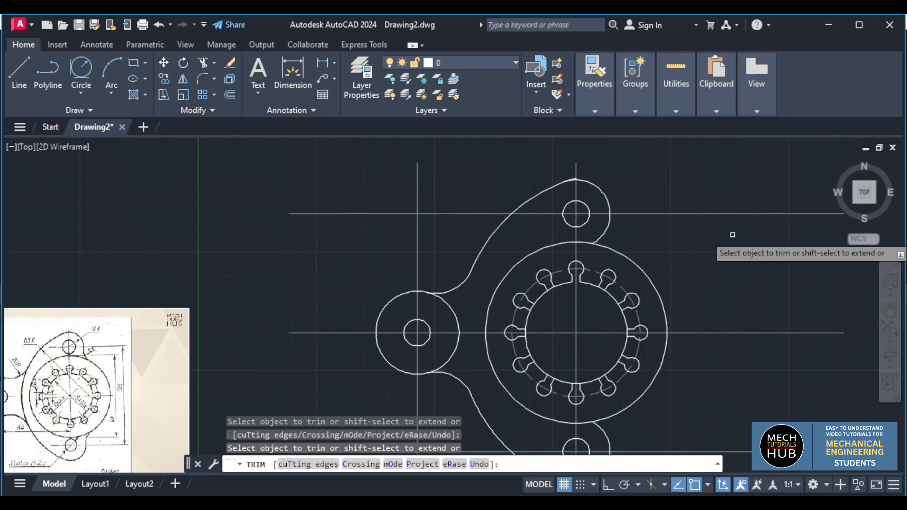
Step: Fillet the large main circle to the right side of the upper lug's 18-radius arc with radius 12
key(Escape)
click(200, 79)
scroll(619, 264, up, 3)
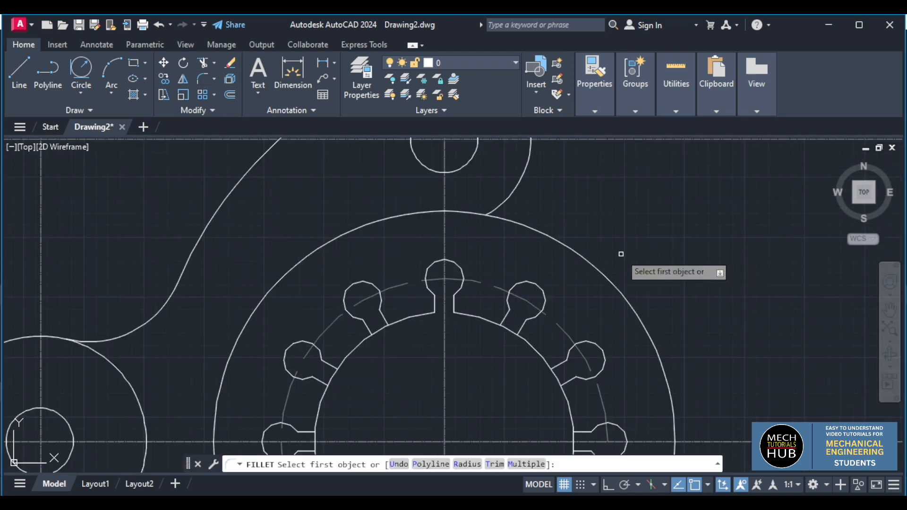
click(547, 235)
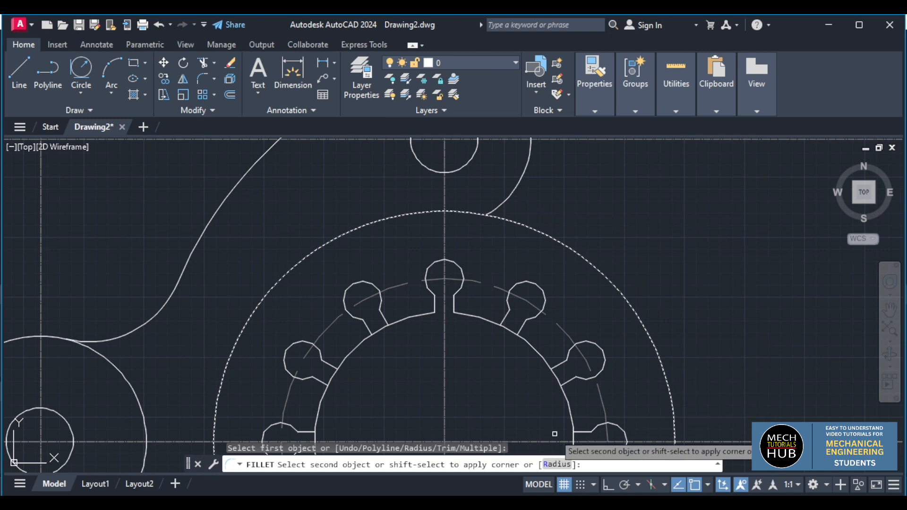
click(566, 465)
text(12)
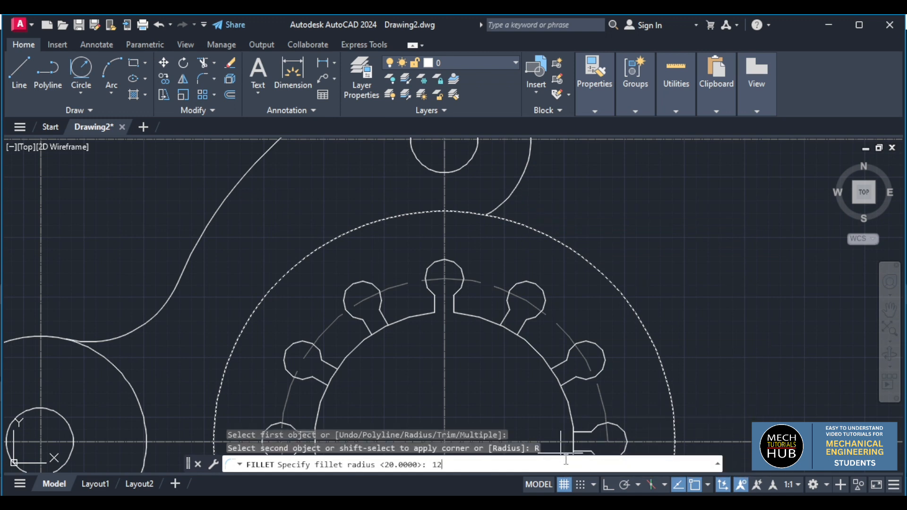
key(Return)
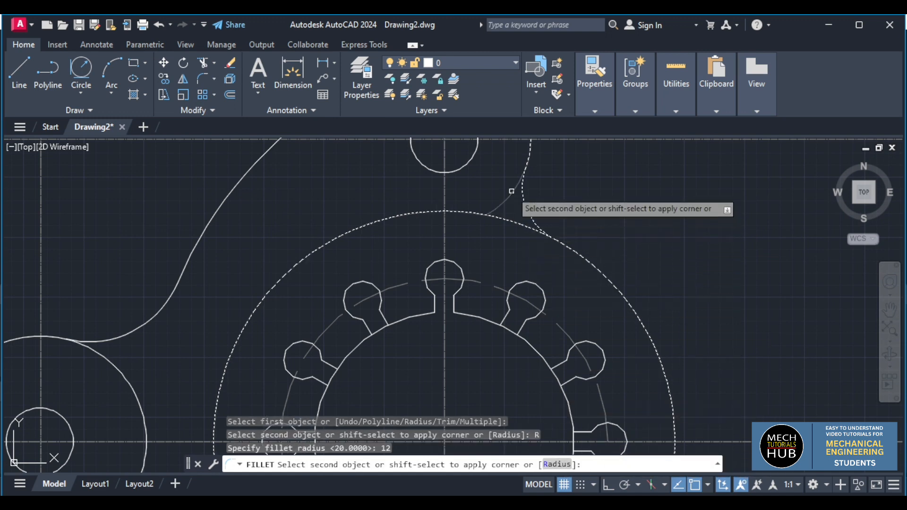
click(511, 191)
scroll(573, 273, down, 2)
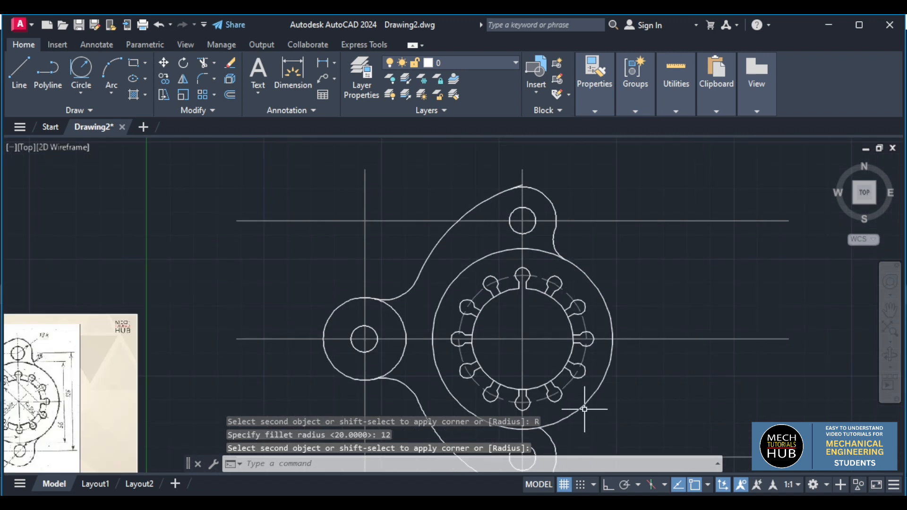
Step: Fillet the right side of the lower lug's 18-radius arc to the large main circle with radius 12
scroll(585, 409, down, 8)
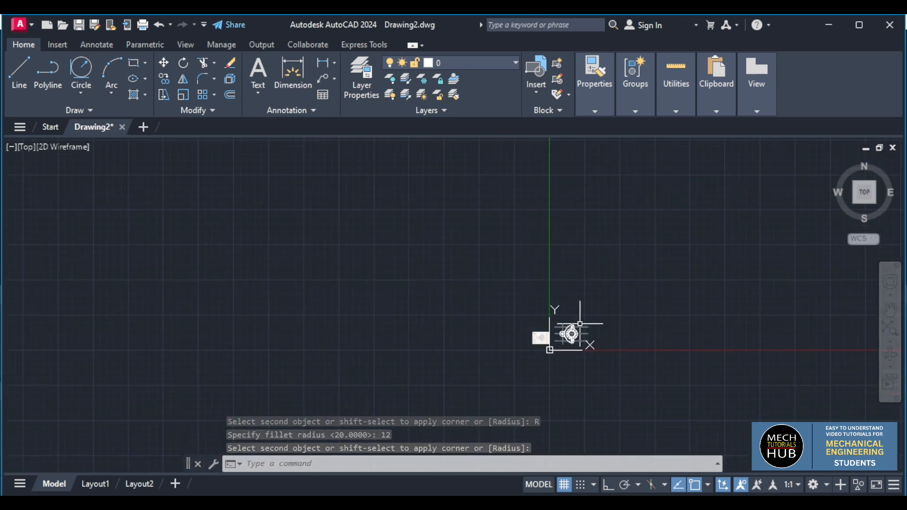
scroll(584, 344, up, 10)
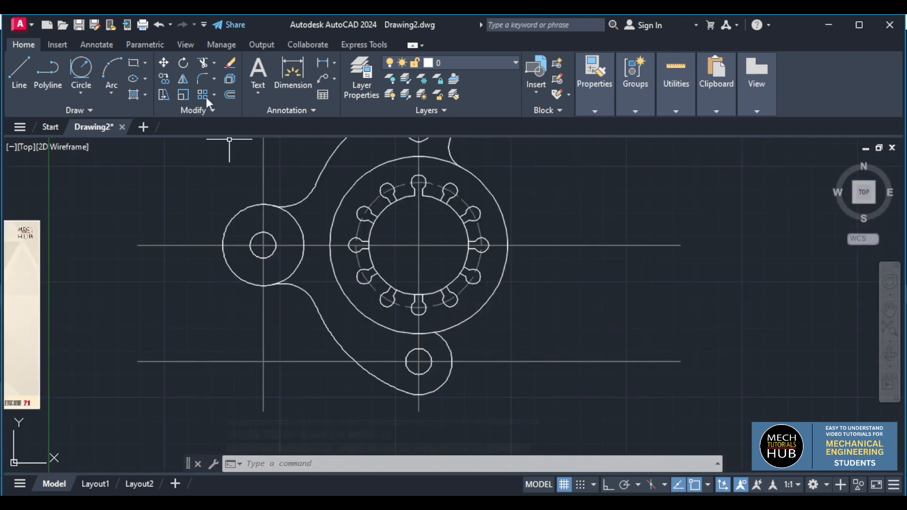
click(201, 81)
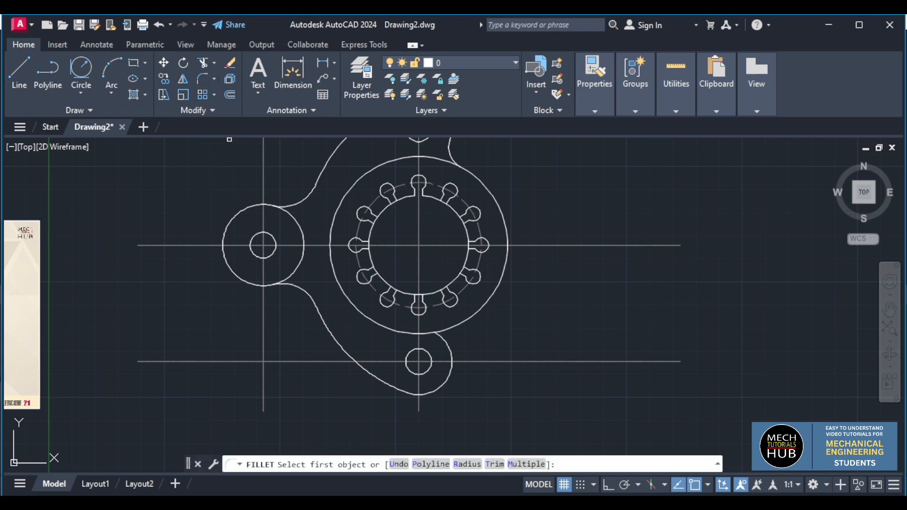
click(449, 348)
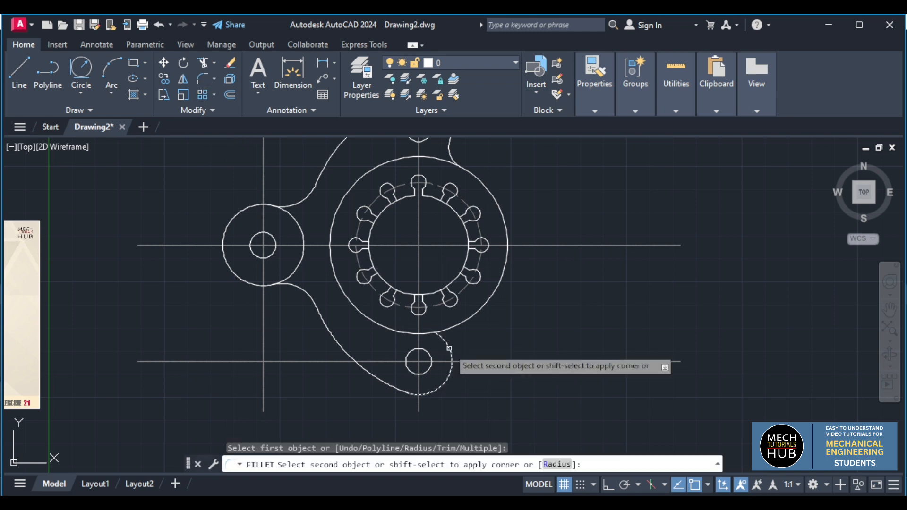
click(557, 464)
text(12)
key(Return)
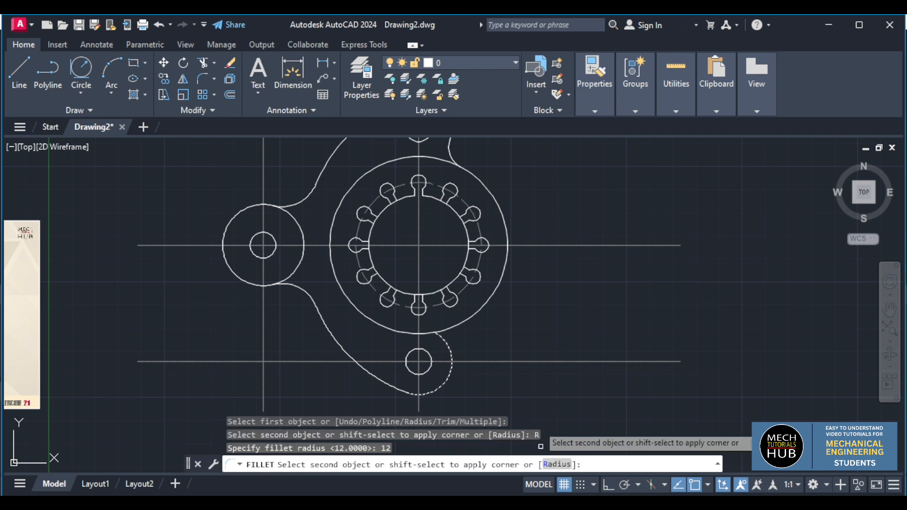
click(480, 314)
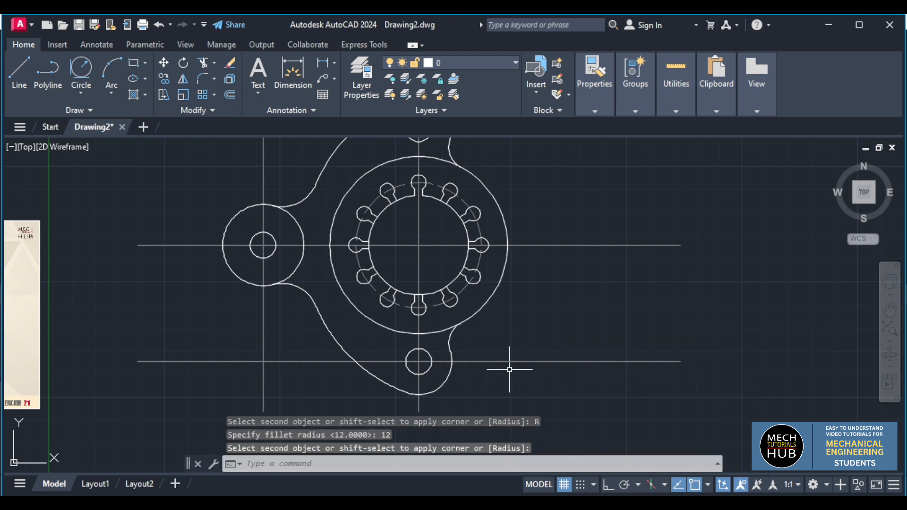
Step: Extend the upper and lower 85-radius arcs toward each other between the left lug and main circle until they join, as in the reference image
scroll(523, 350, down, 2)
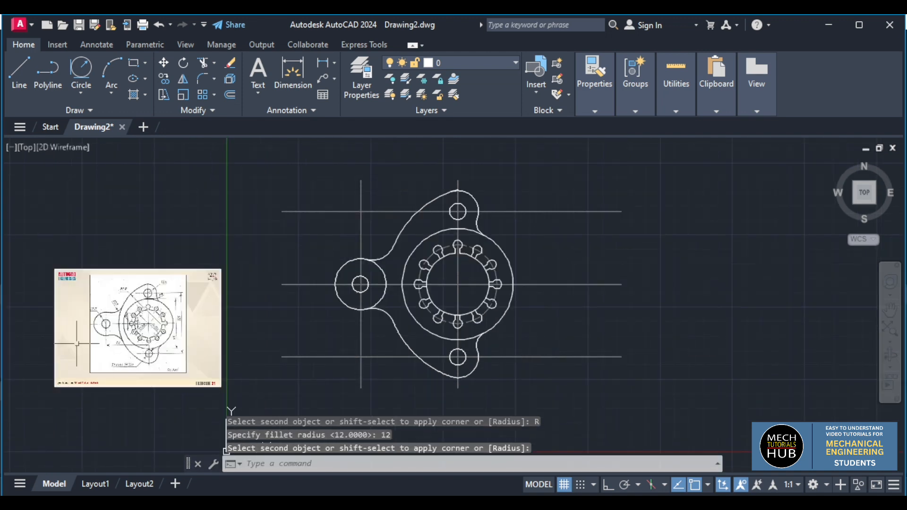
scroll(80, 337, up, 2)
scroll(152, 320, up, 4)
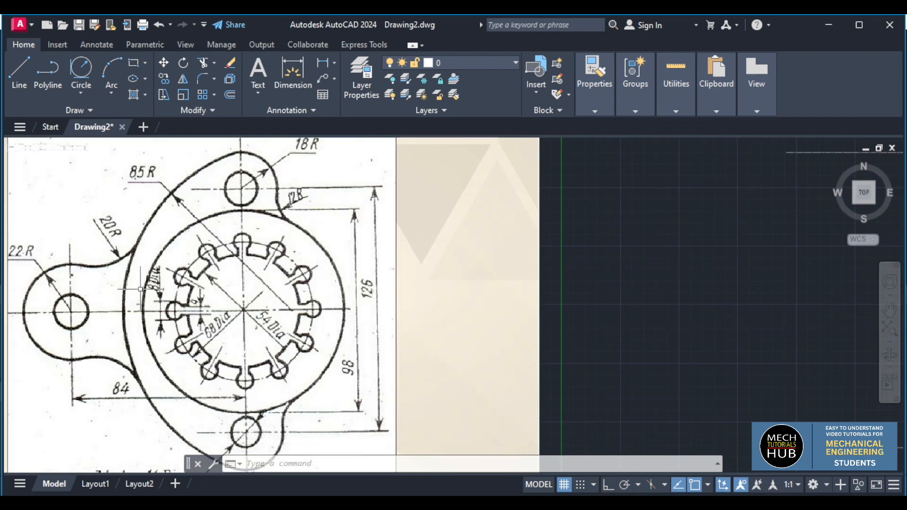
scroll(140, 289, down, 5)
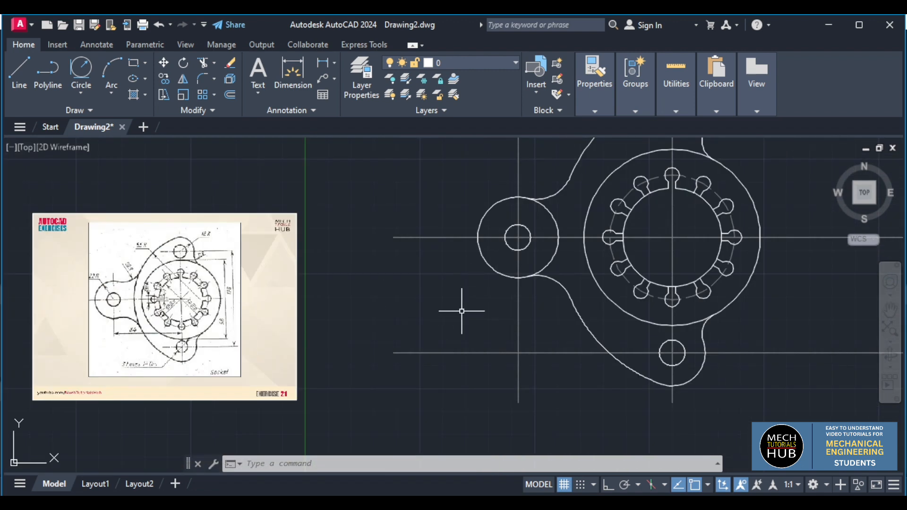
scroll(461, 311, down, 4)
scroll(501, 290, up, 2)
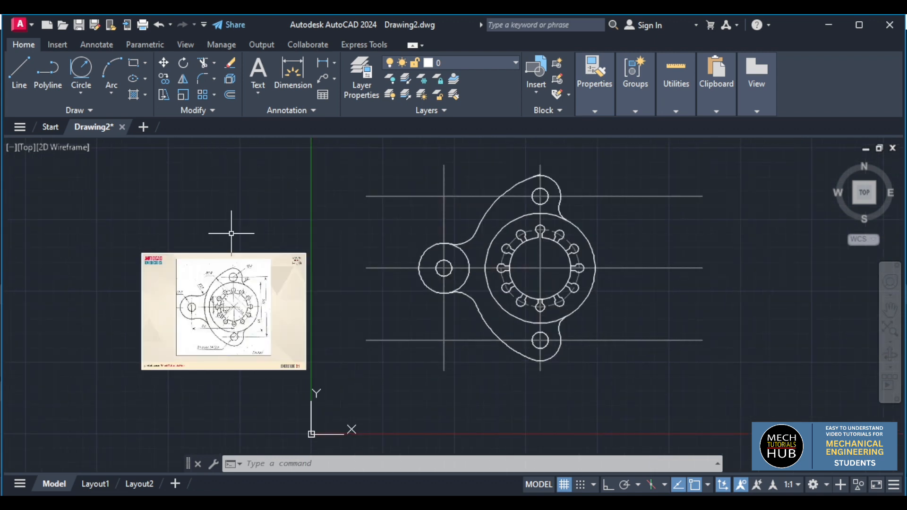
key(Return)
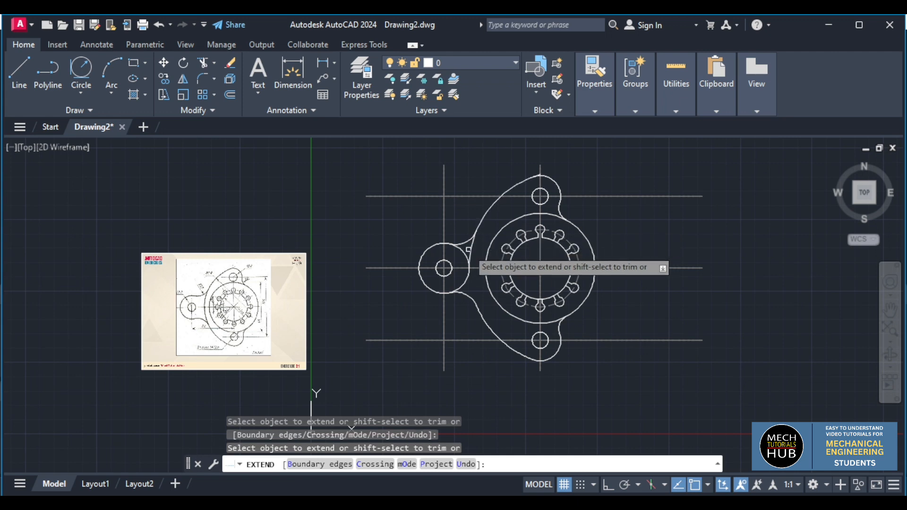
scroll(470, 250, up, 5)
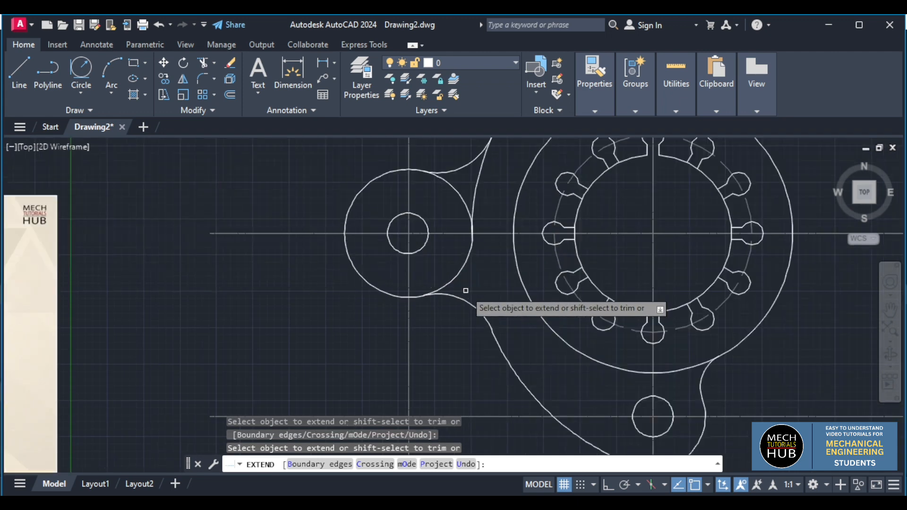
scroll(475, 208, up, 3)
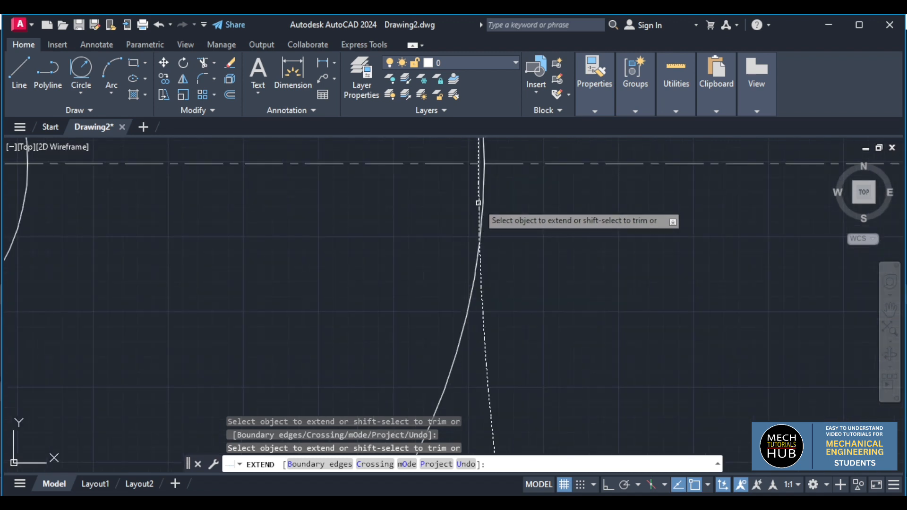
scroll(506, 261, down, 6)
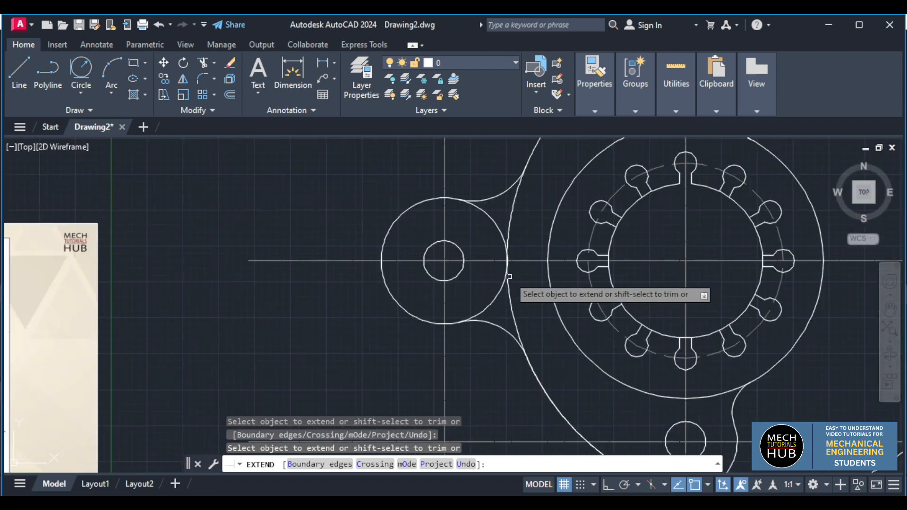
key(Escape)
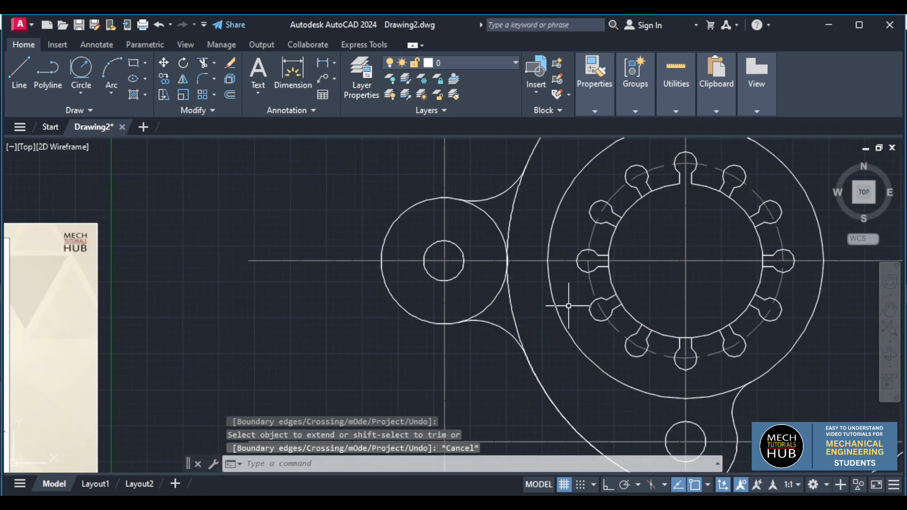
Step: Try to trim the inner portions of the left lug's 22-radius circle against the 85-radius arc, and undo the trims
text(tr)
key(Return)
scroll(491, 274, up, 5)
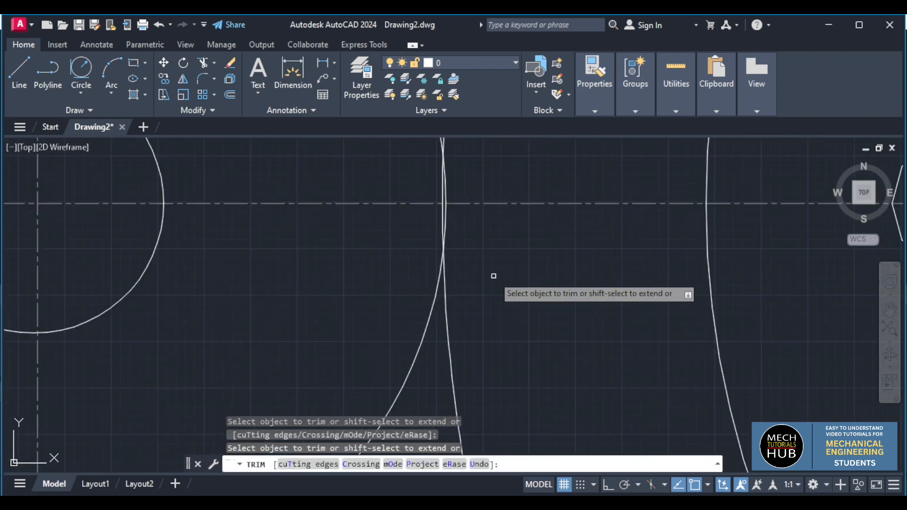
scroll(465, 278, up, 4)
click(411, 174)
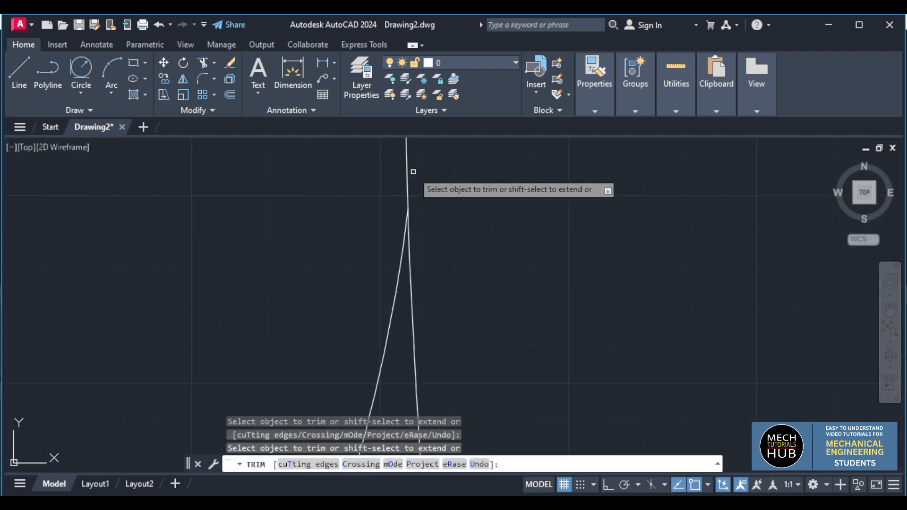
scroll(440, 241, down, 8)
scroll(440, 198, up, 5)
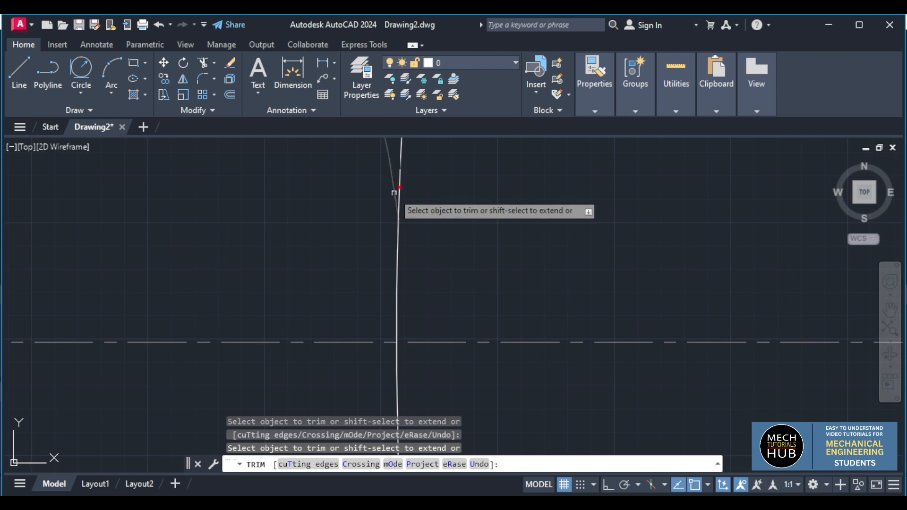
scroll(393, 192, down, 5)
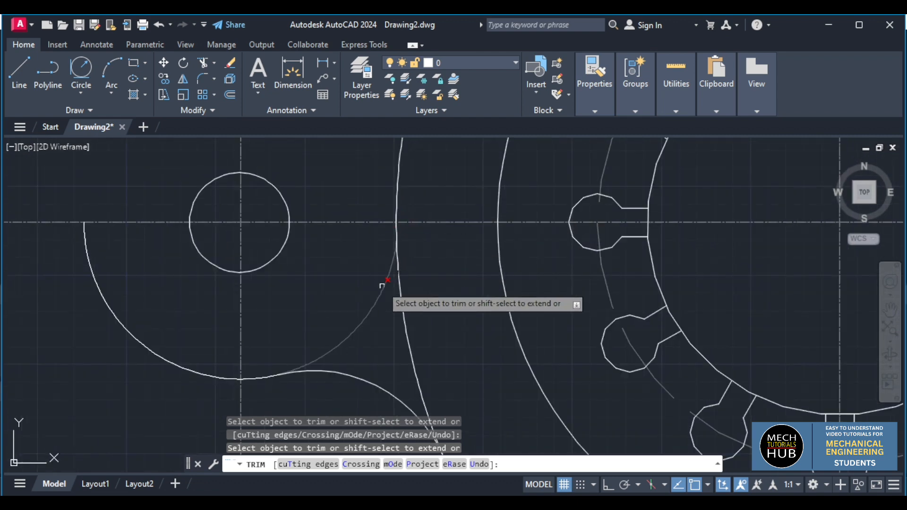
scroll(381, 284, down, 5)
scroll(373, 279, up, 8)
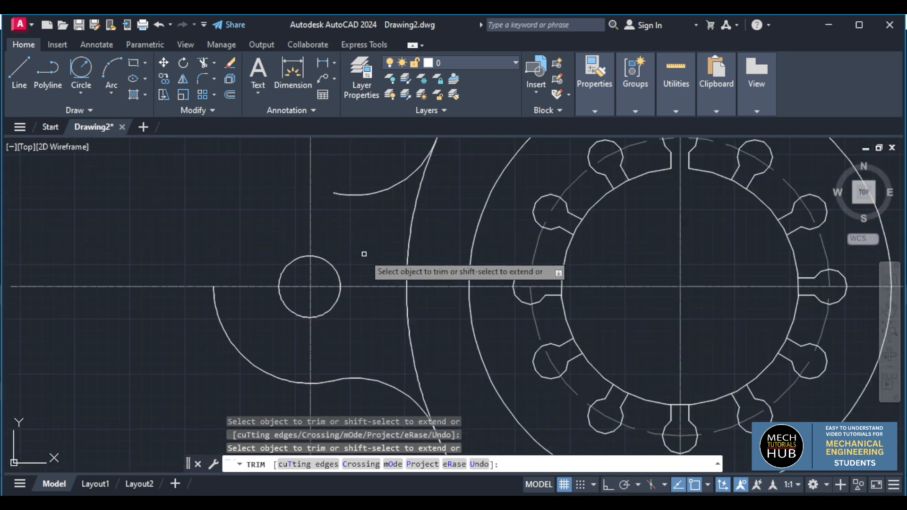
key(ctrl+z)
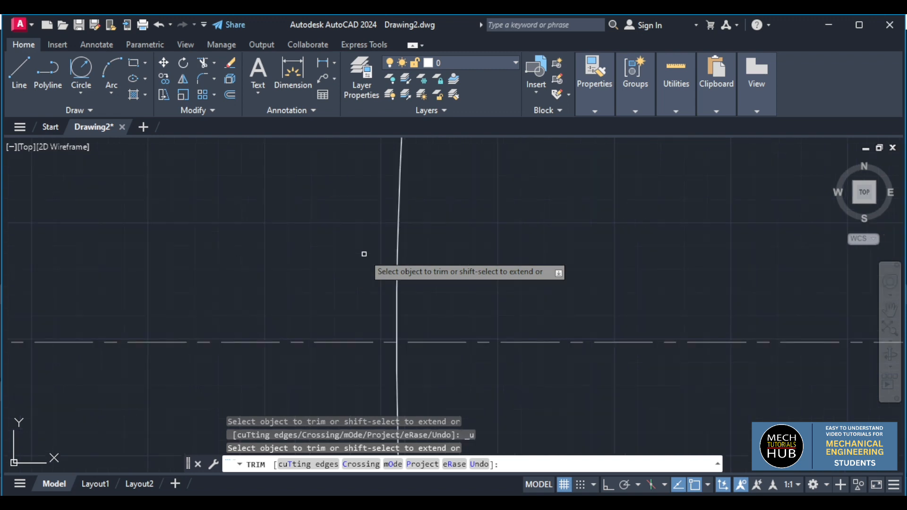
scroll(364, 253, down, 2)
scroll(378, 269, down, 6)
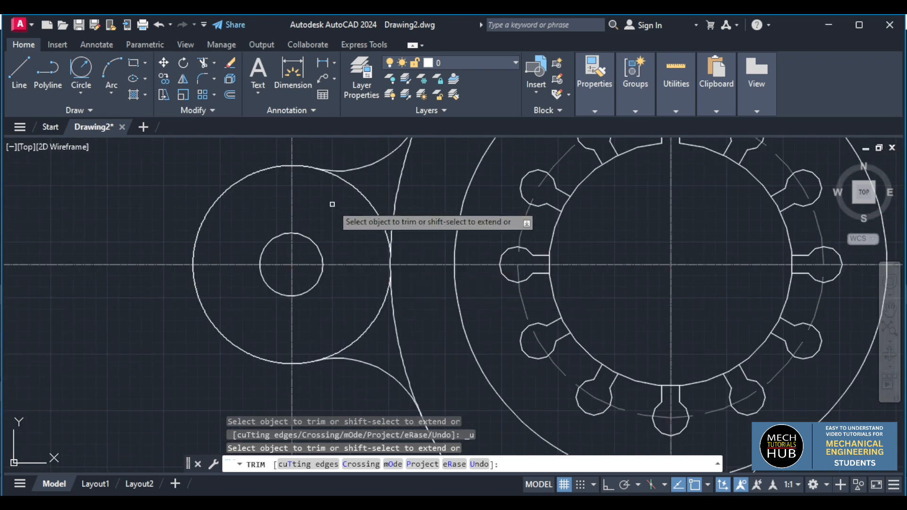
key(Escape)
Step: Trim the upper inner portion of the left lug's 22-radius circle between the 20-radius fillet and the 85-radius arc
scroll(328, 173, up, 5)
scroll(327, 172, down, 3)
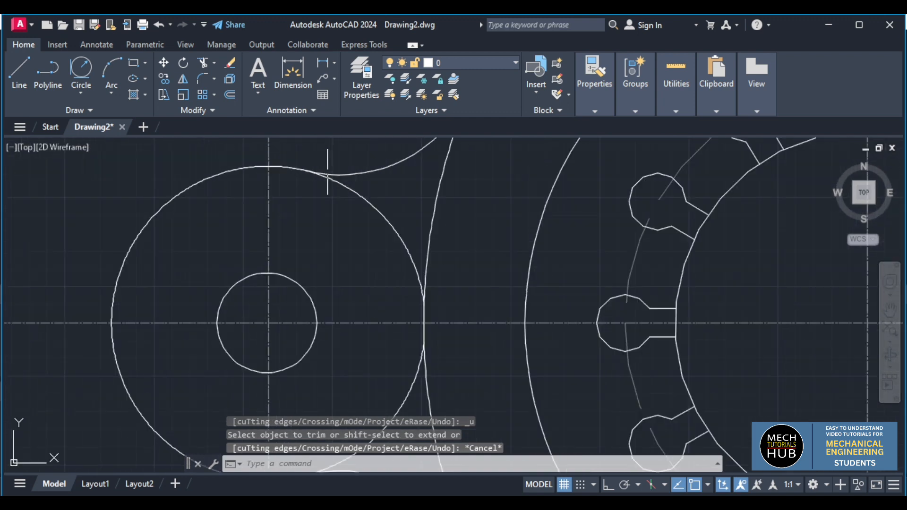
scroll(327, 172, down, 2)
text(tr)
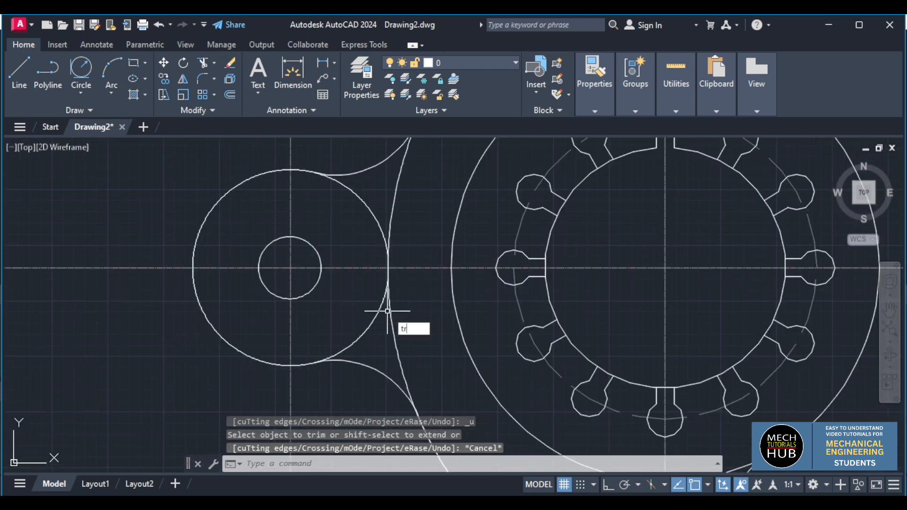
key(Return)
drag(363, 235, 383, 195)
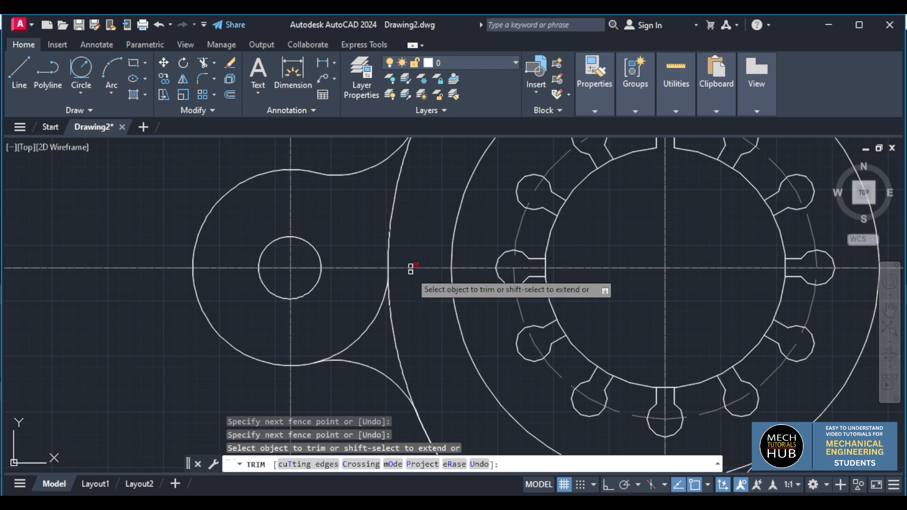
Step: Trim the remaining lower inner portion of the left lug's 22-radius circle between the 20-radius fillet and the 85-radius arc
mouse_move(378, 338)
mouse_down()
mouse_move(352, 308)
mouse_move(385, 240)
mouse_up()
scroll(386, 245, up, 5)
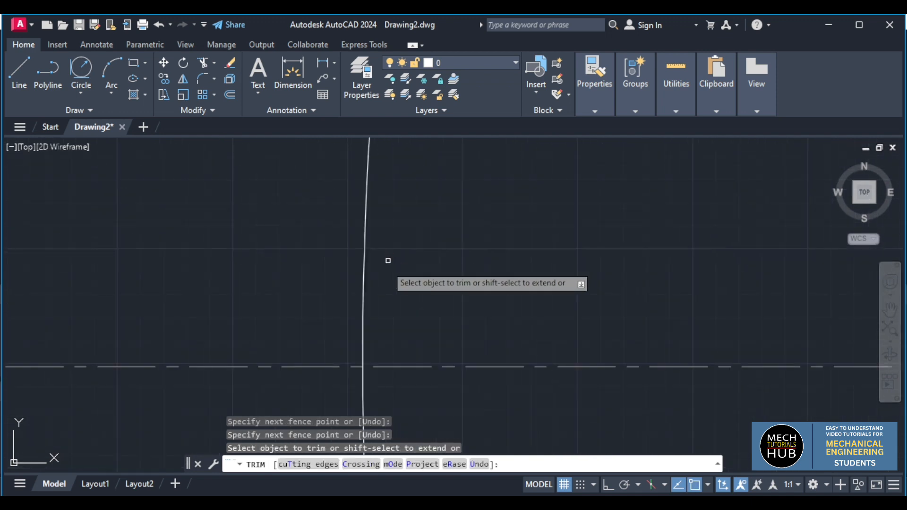
scroll(382, 299, down, 5)
scroll(473, 350, down, 3)
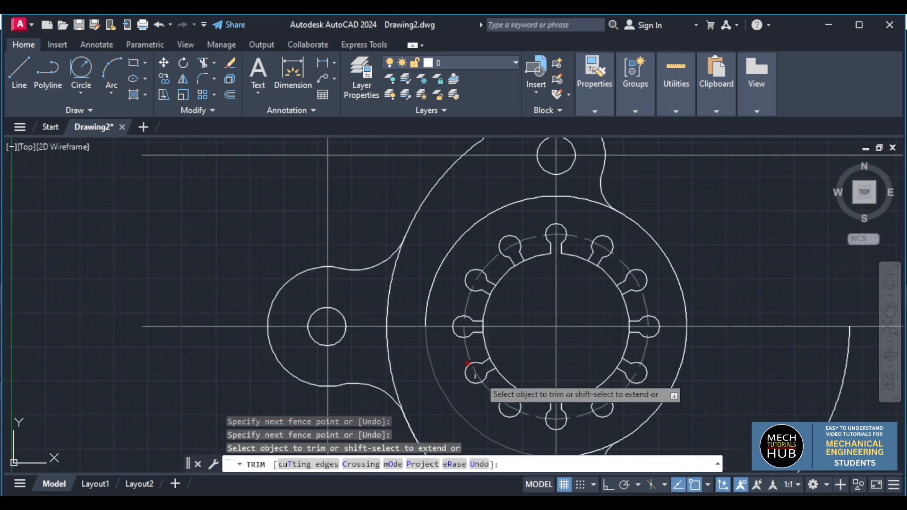
key(Escape)
Step: Trim off the excess length of the large 85-radius arc that extends past the lower lug
scroll(567, 336, down, 2)
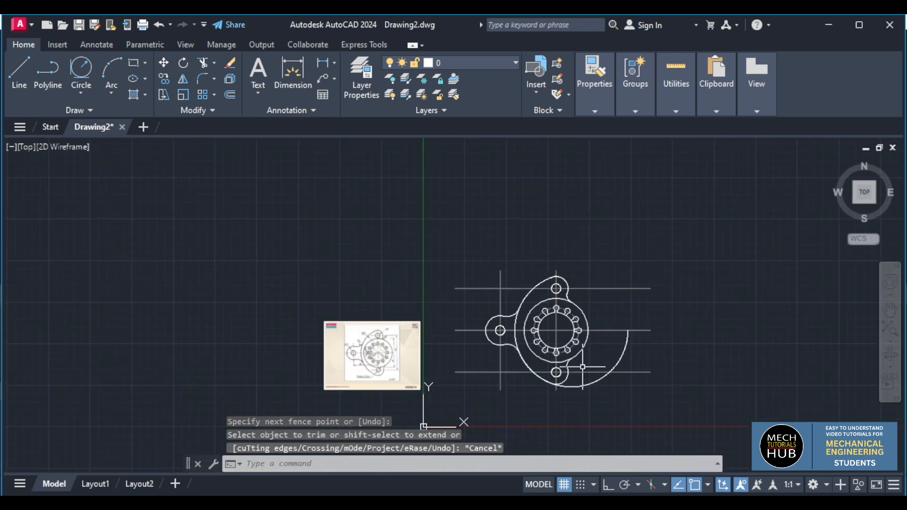
scroll(582, 367, up, 4)
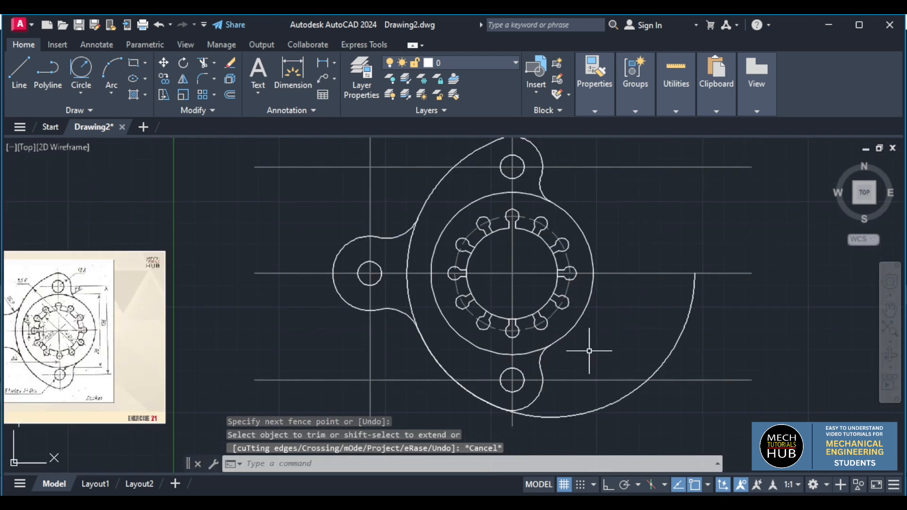
key(Return)
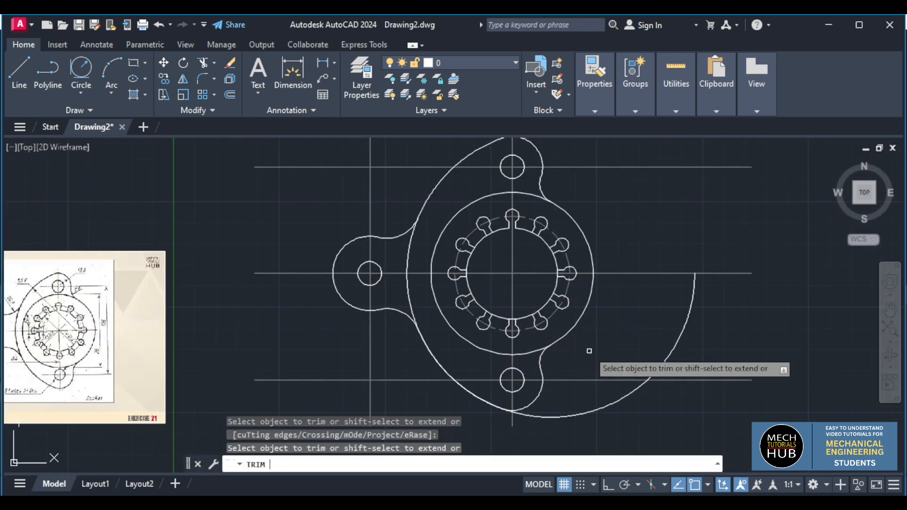
mouse_move(589, 351)
mouse_down()
mouse_move(597, 426)
mouse_move(583, 404)
mouse_up()
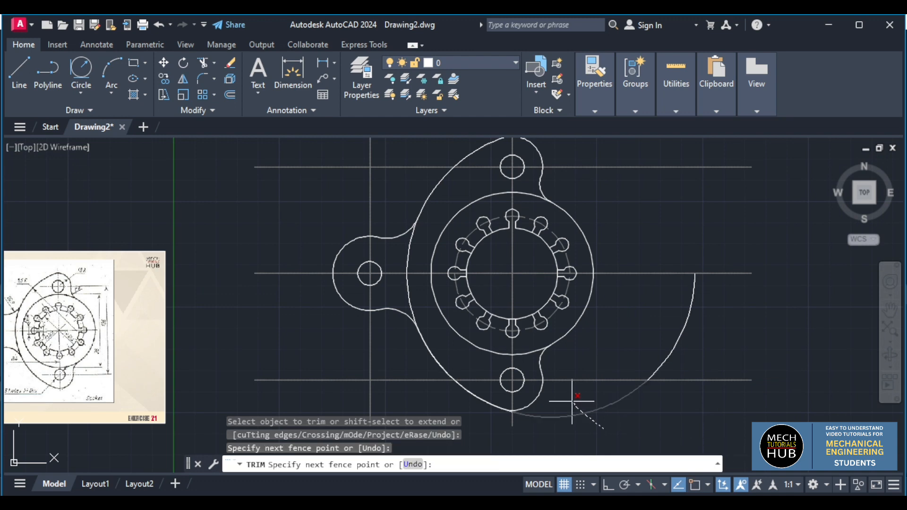
click(670, 364)
Step: Compare the trimmed socket outline with the dimensioned Exercise 21 reference image
scroll(591, 376, down, 2)
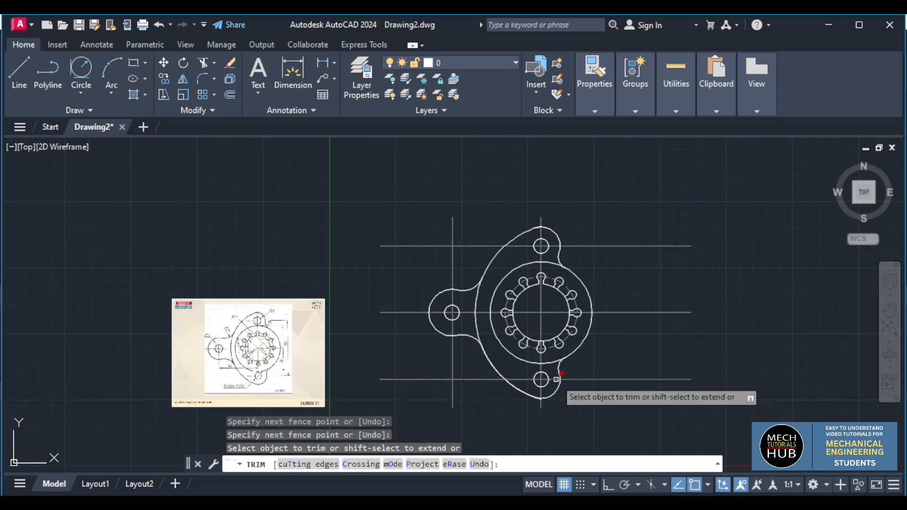
scroll(285, 356, up, 4)
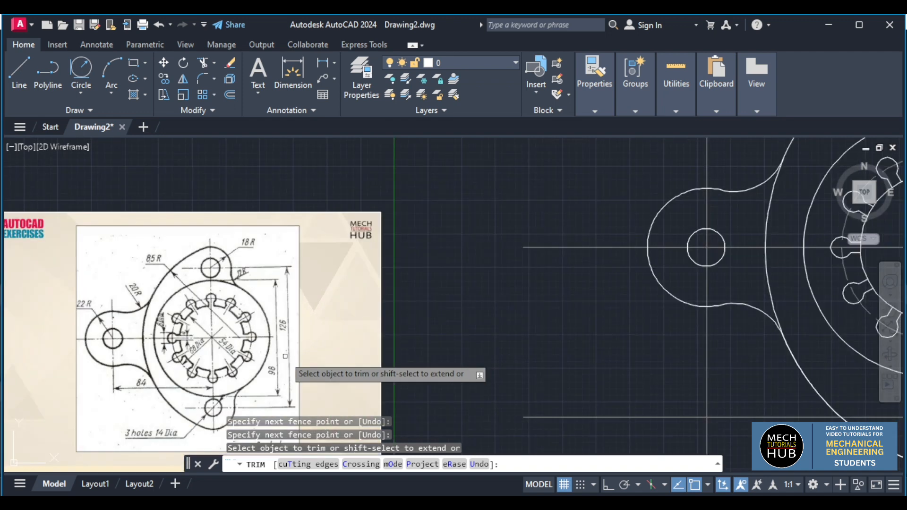
scroll(267, 334, down, 2)
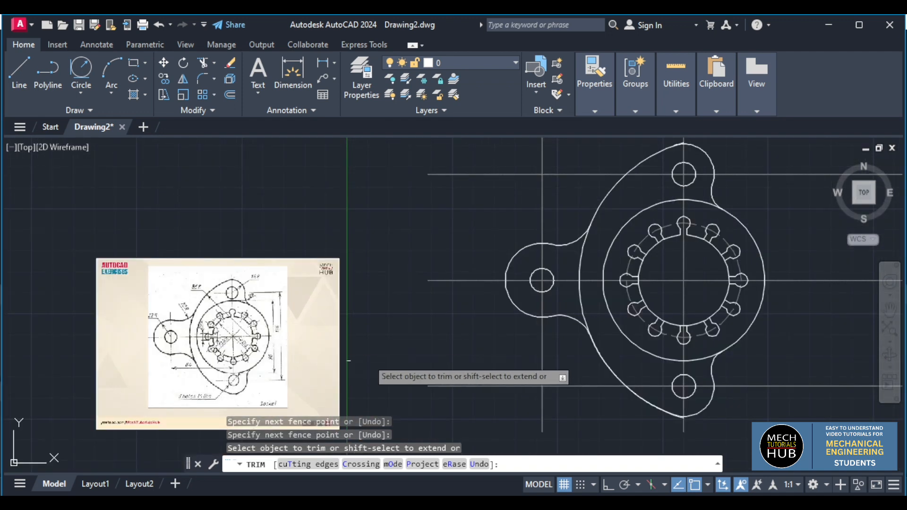
scroll(763, 332, down, 2)
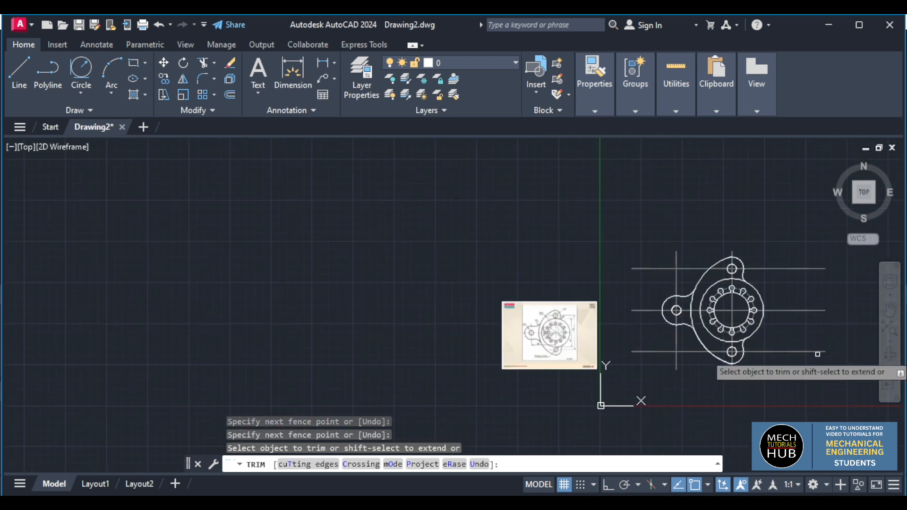
scroll(818, 354, up, 4)
scroll(786, 340, down, 3)
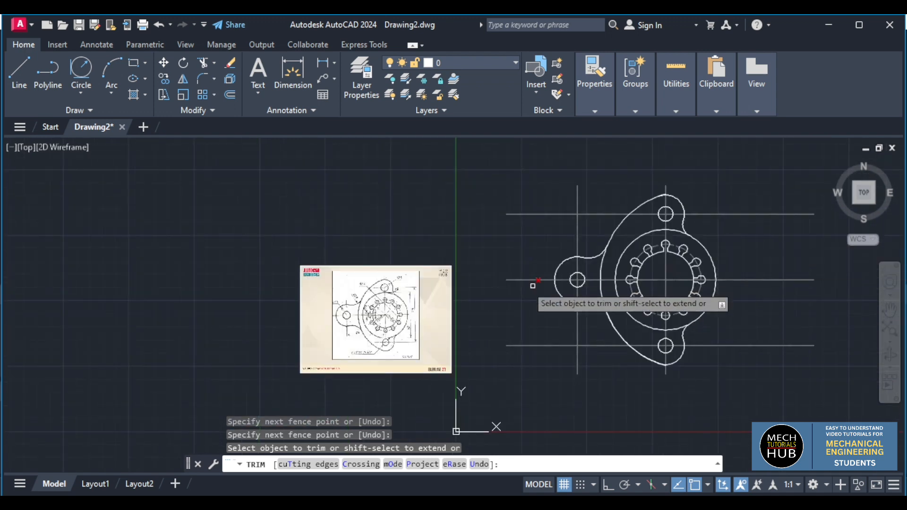
scroll(771, 246, up, 2)
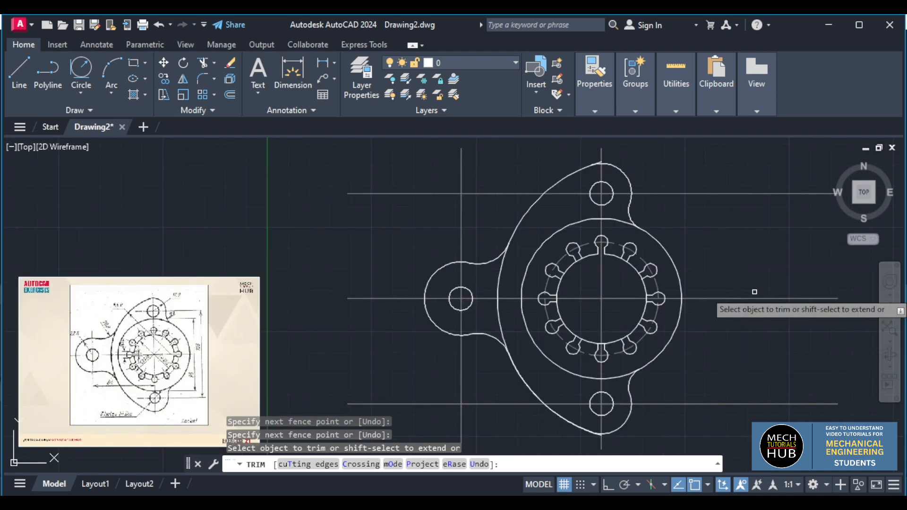
key(Escape)
mouse_move(784, 419)
mouse_down()
mouse_move(735, 219)
mouse_move(737, 179)
mouse_move(742, 188)
mouse_up()
scroll(399, 347, down, 2)
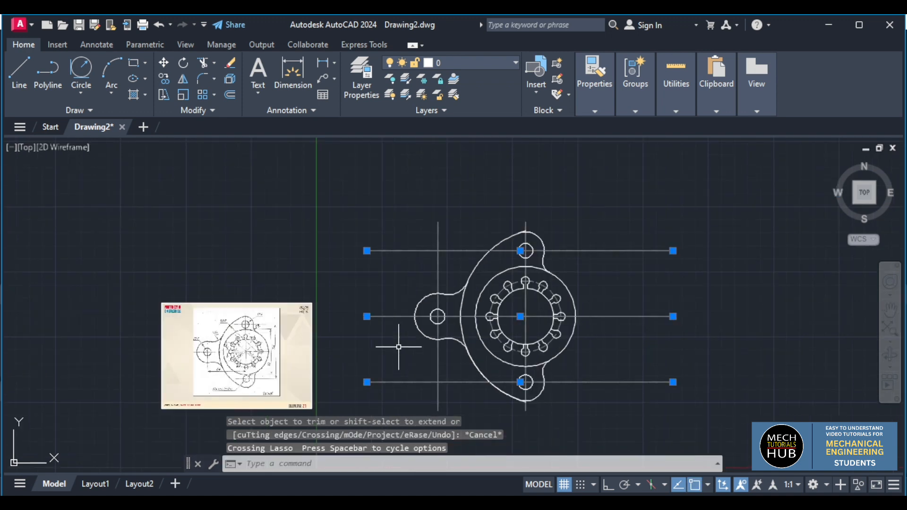
drag(452, 402, 398, 354)
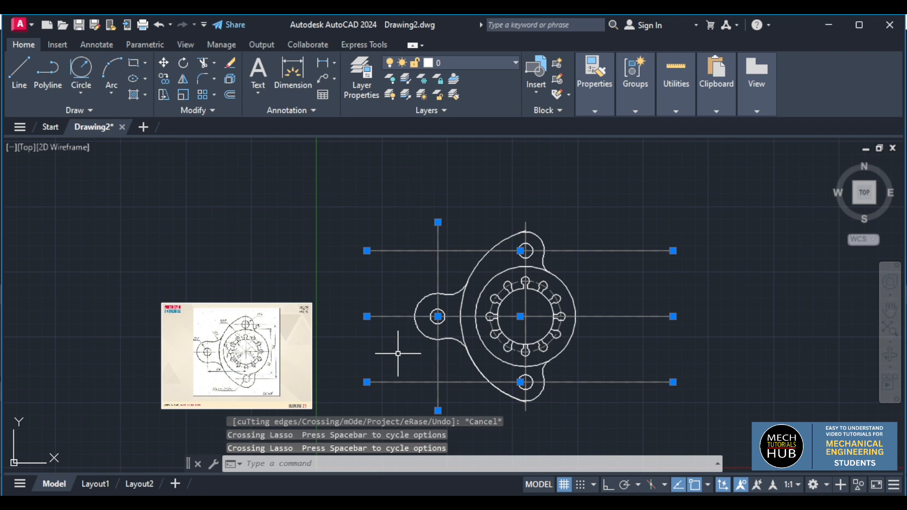
key(Escape)
Step: Change the colour of the large main circle around the slotted bore to red
scroll(512, 374, up, 2)
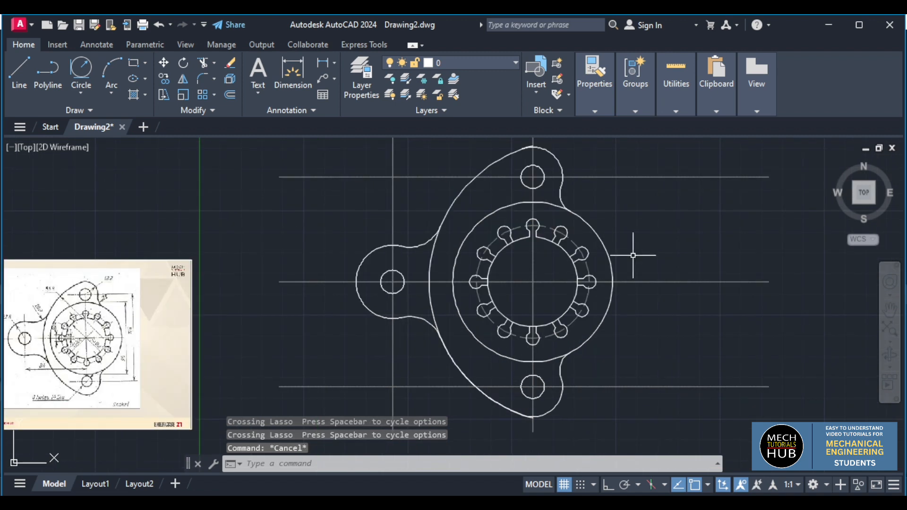
drag(633, 255, 589, 240)
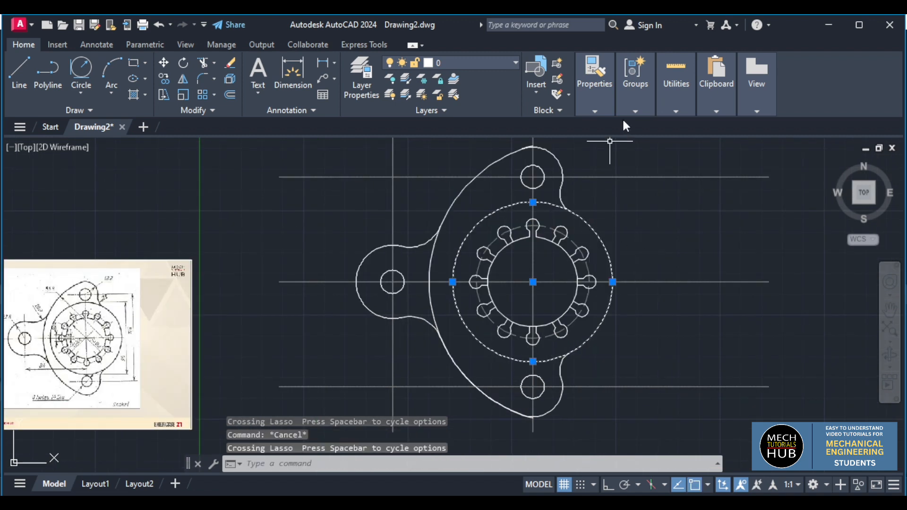
click(595, 111)
click(664, 127)
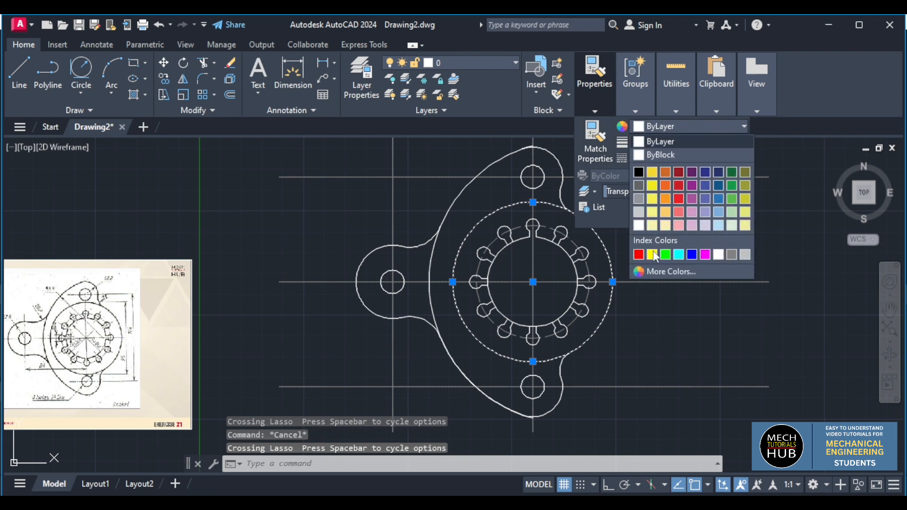
click(638, 255)
key(Escape)
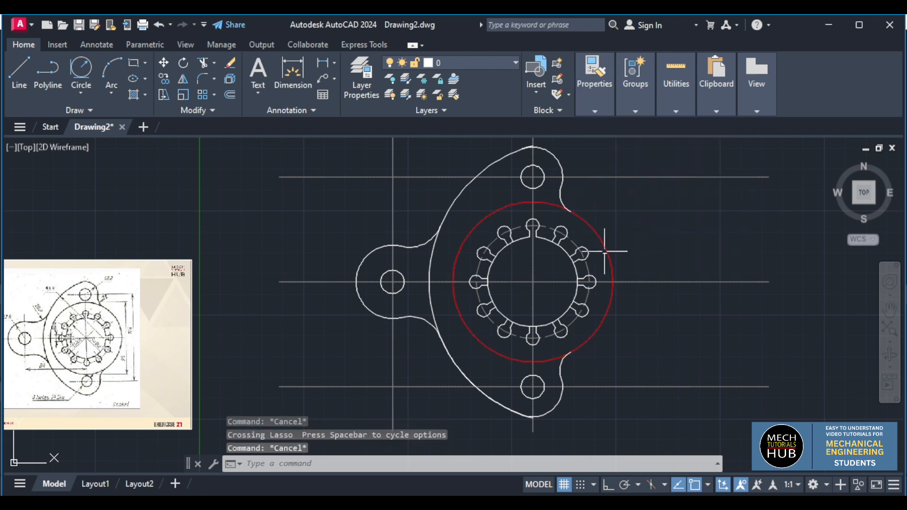
click(562, 191)
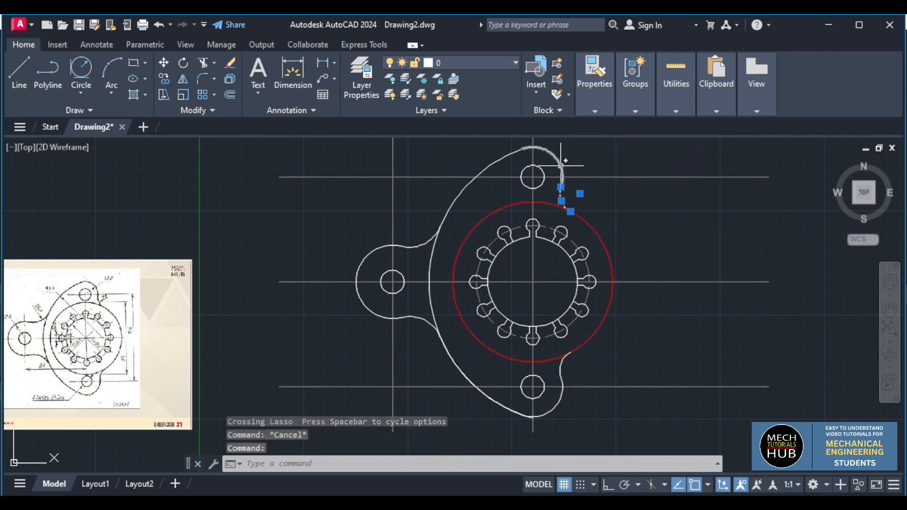
drag(562, 163, 561, 165)
click(444, 228)
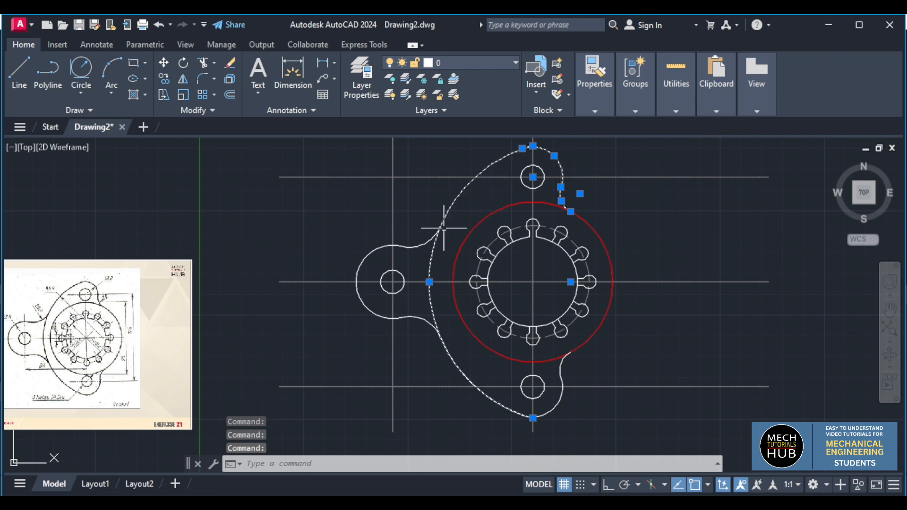
click(553, 403)
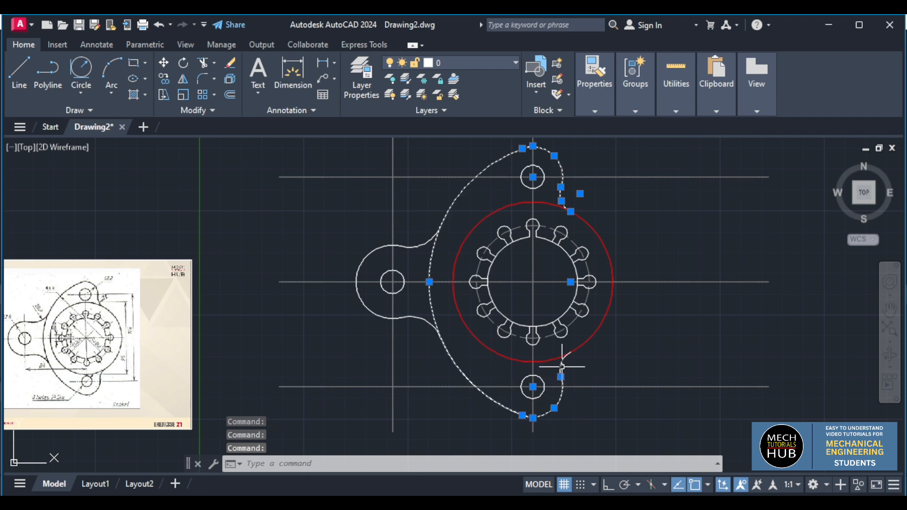
click(367, 307)
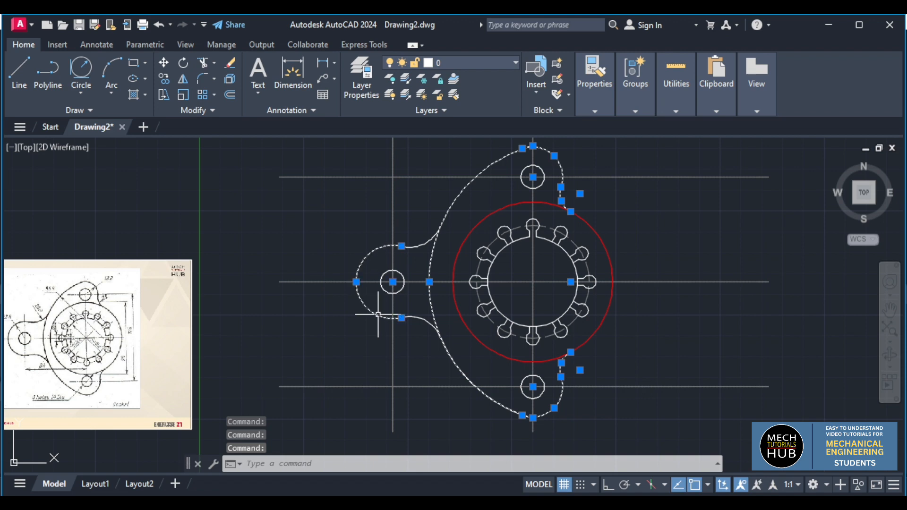
click(422, 246)
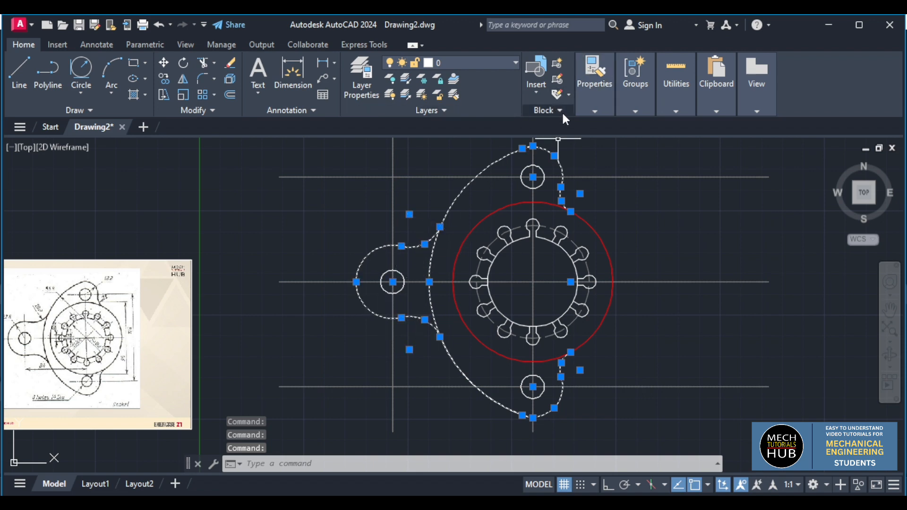
mouse_move(591, 113)
click(651, 124)
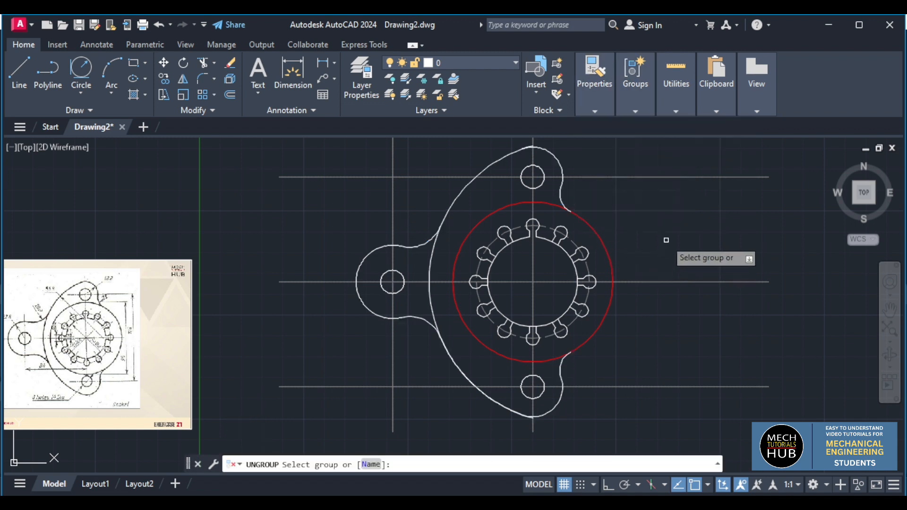
click(593, 228)
key(Escape)
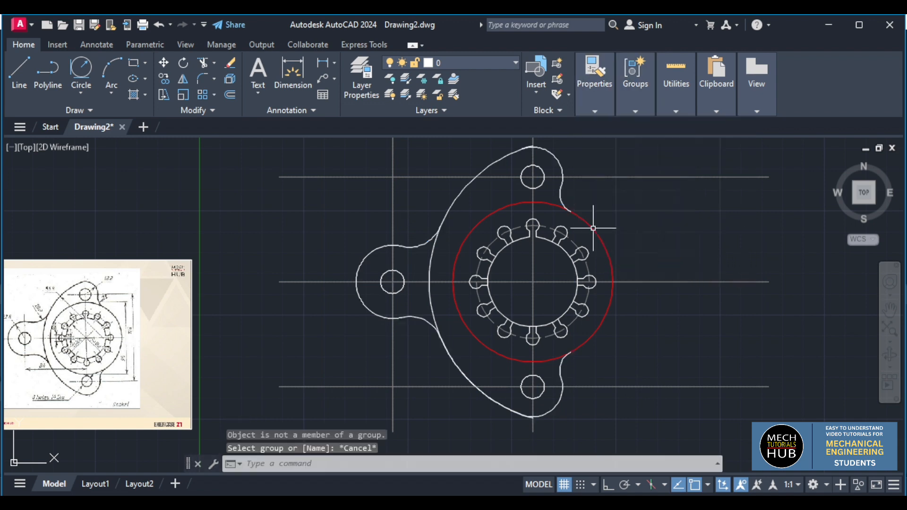
Step: Change the colour of all outer profile arcs and fillets, including the three lugs and the 85-radius arc, to green
click(461, 375)
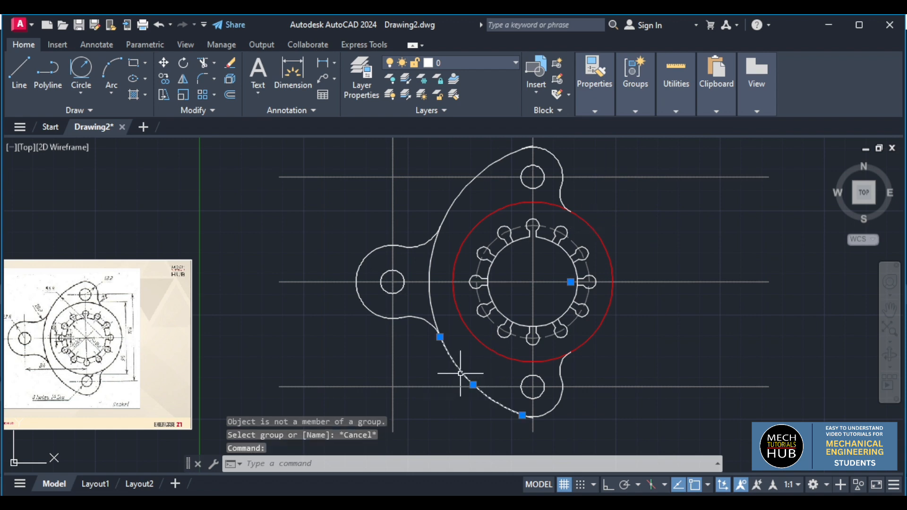
click(430, 314)
click(425, 243)
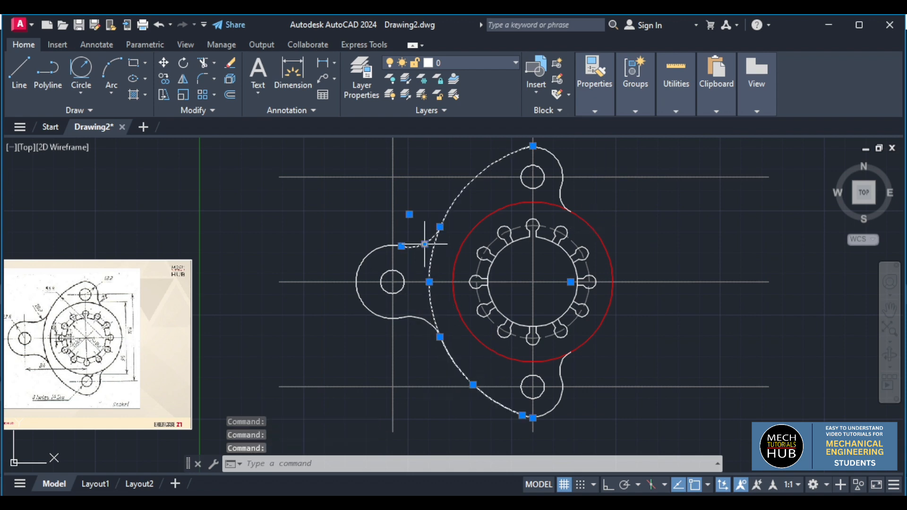
click(387, 246)
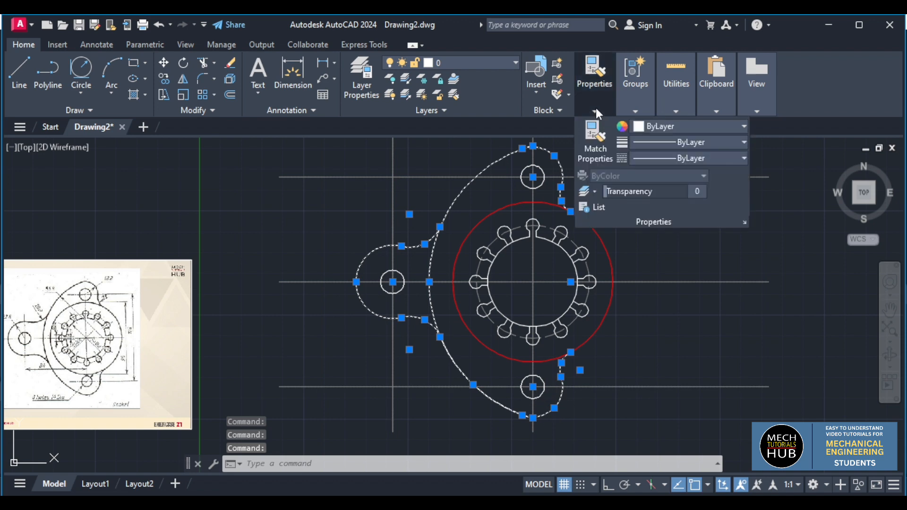
mouse_move(608, 116)
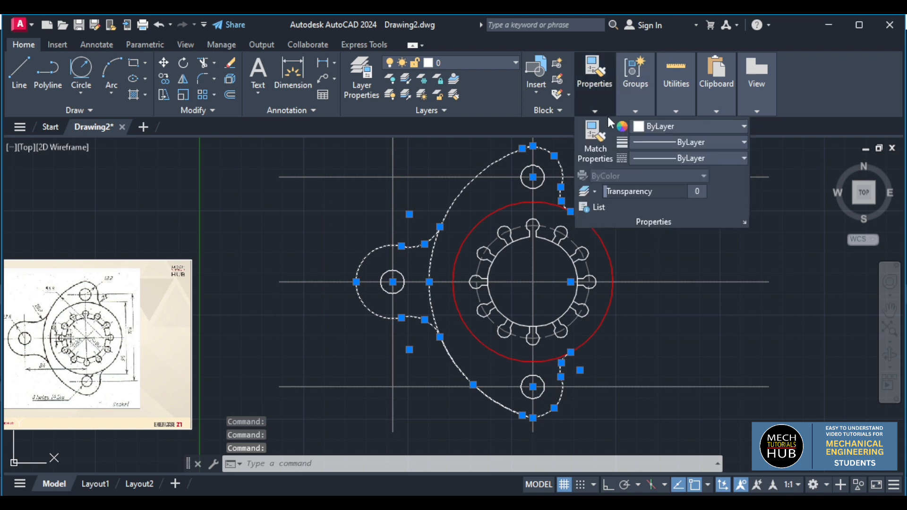
click(653, 127)
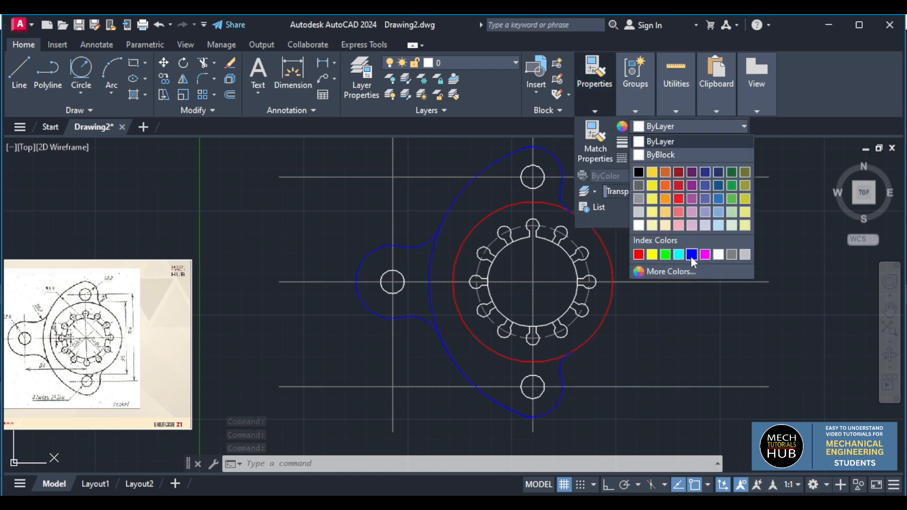
click(668, 257)
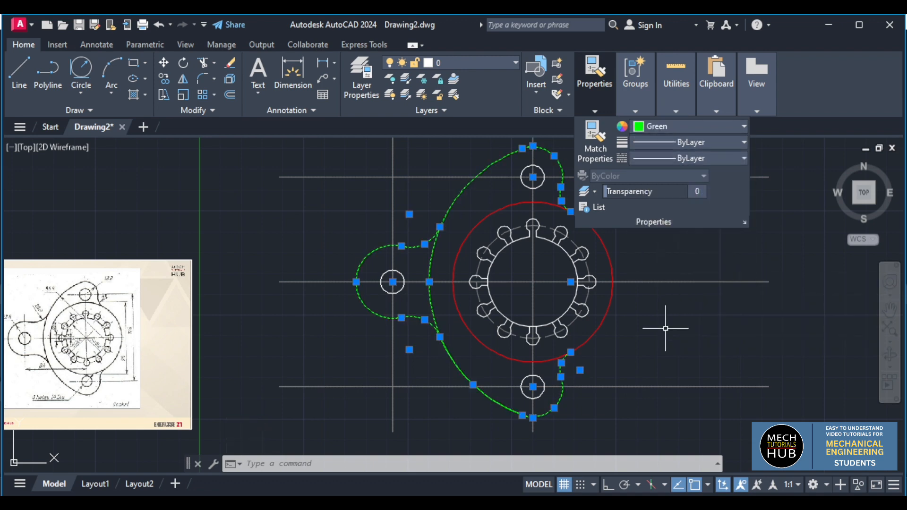
key(Escape)
Step: Set the lineweight of the slotted bore, its pitch circle and the crossing vertical centre line to 0.30 mm
scroll(619, 312, down, 2)
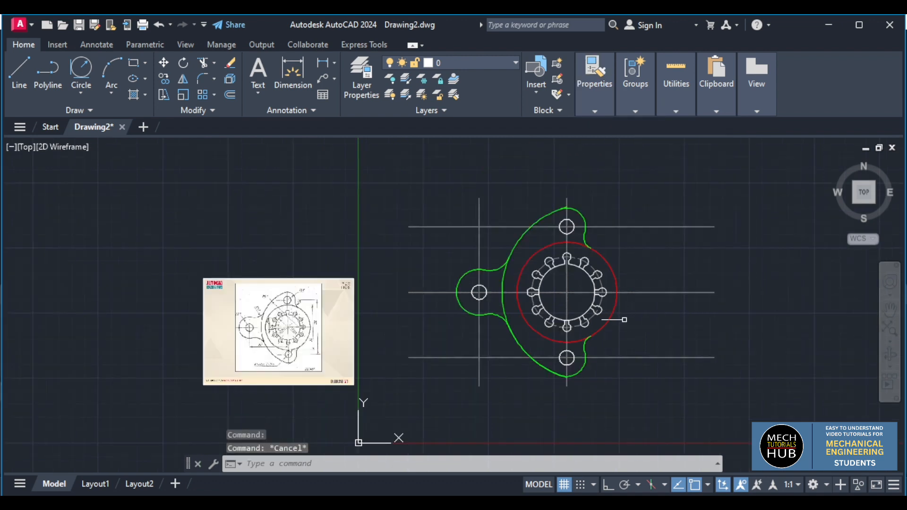
scroll(629, 356, up, 2)
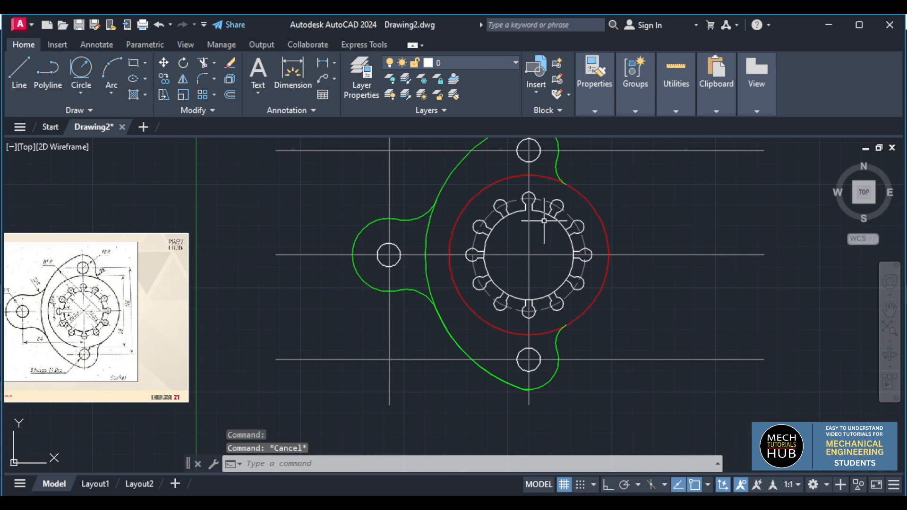
mouse_move(579, 299)
mouse_down()
mouse_move(522, 263)
mouse_move(516, 270)
mouse_up()
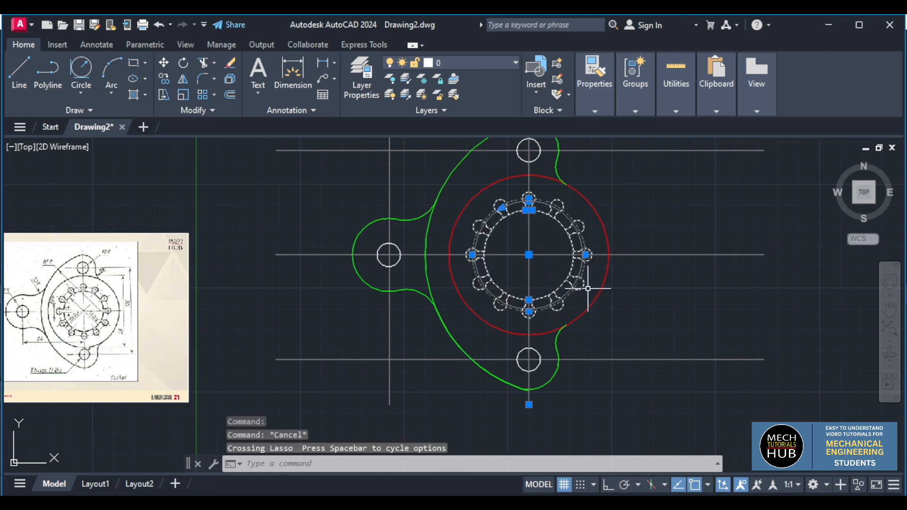
click(593, 111)
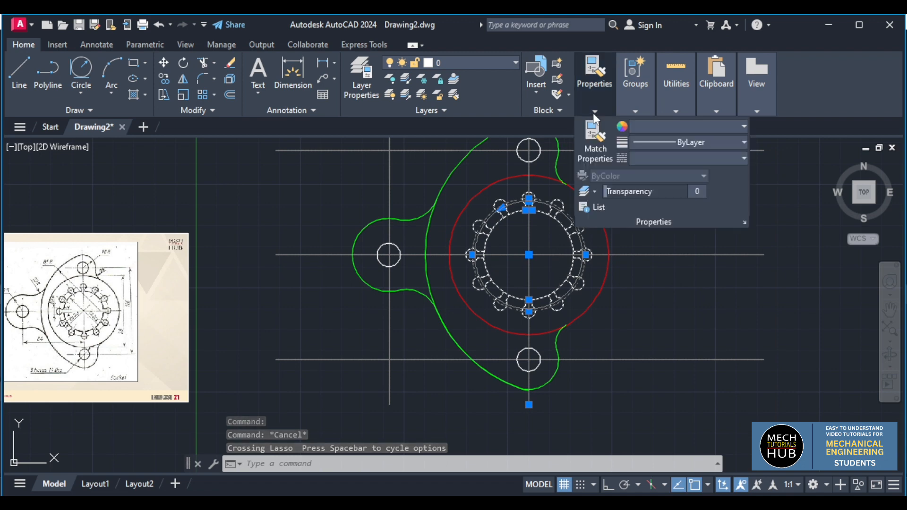
click(650, 143)
scroll(673, 271, down, 2)
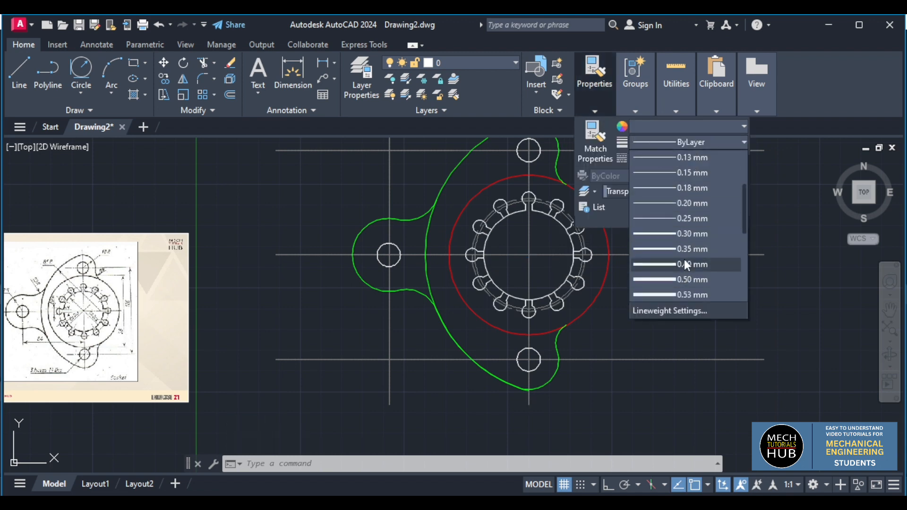
click(682, 235)
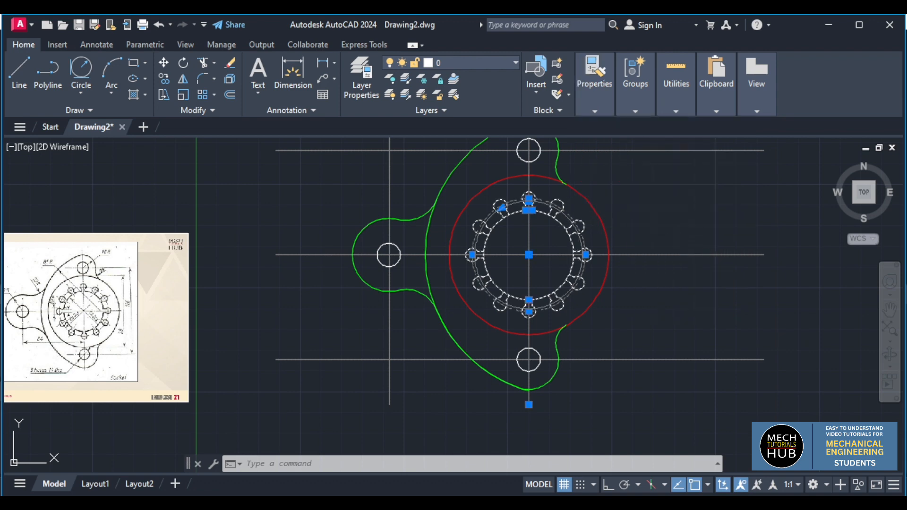
Step: Change the colour of the selected bore, pitch circle and vertical centre line to yellow 248,215,49
mouse_move(609, 106)
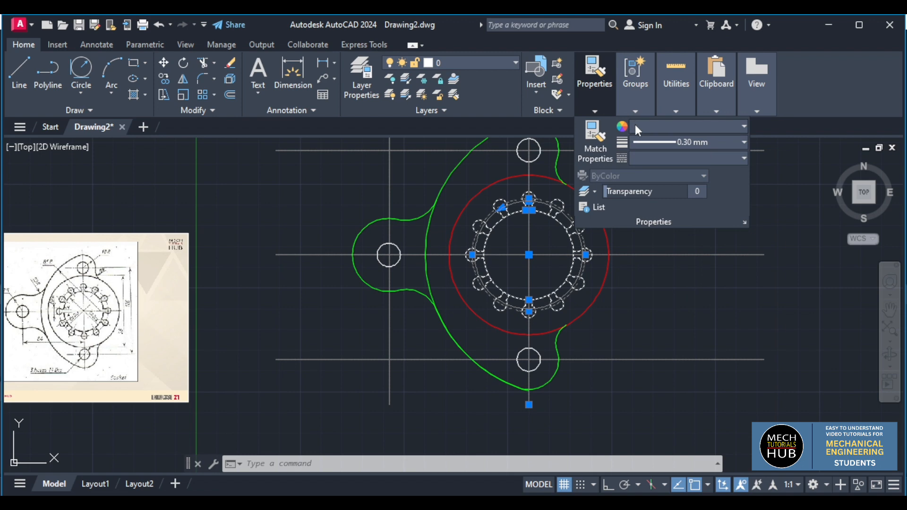
click(651, 132)
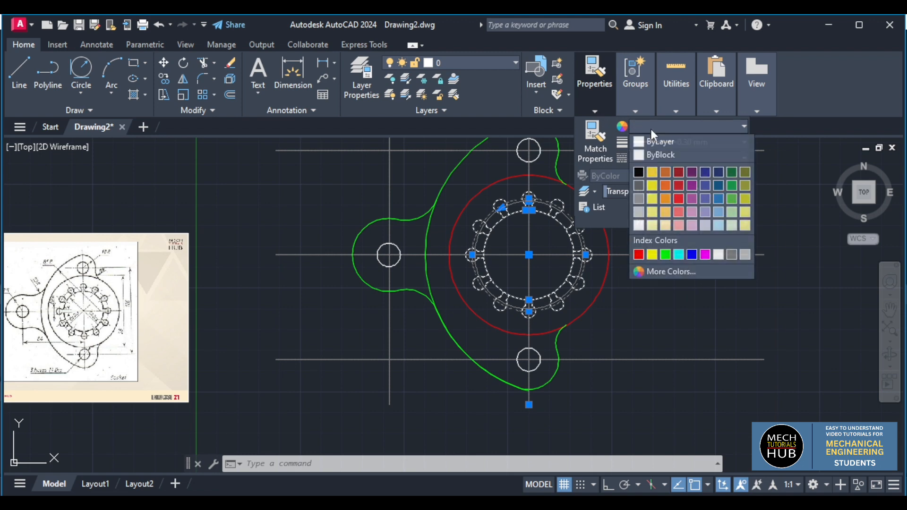
click(652, 172)
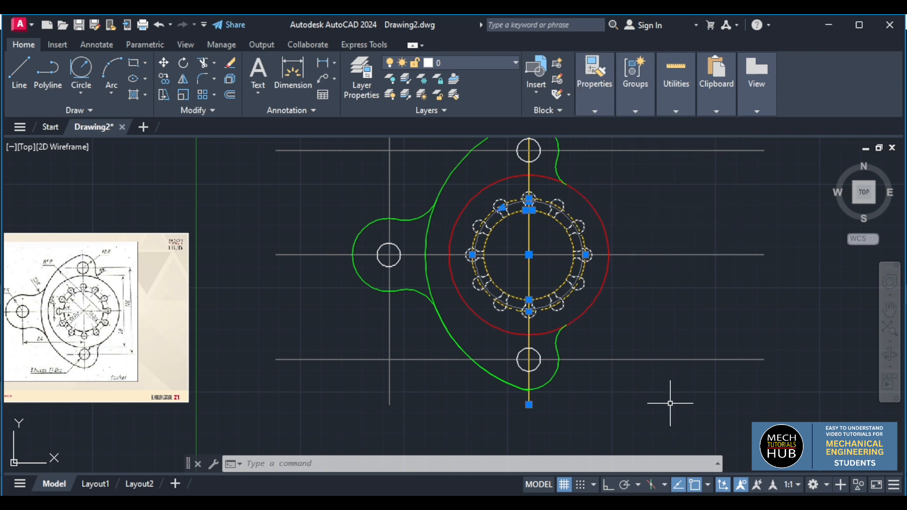
key(Escape)
scroll(539, 277, down, 5)
scroll(539, 278, up, 5)
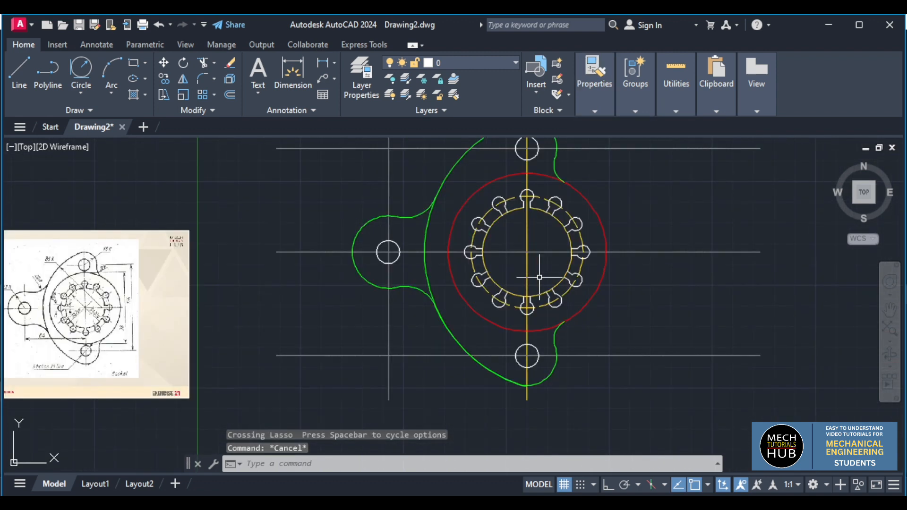
scroll(539, 277, down, 2)
scroll(531, 185, up, 2)
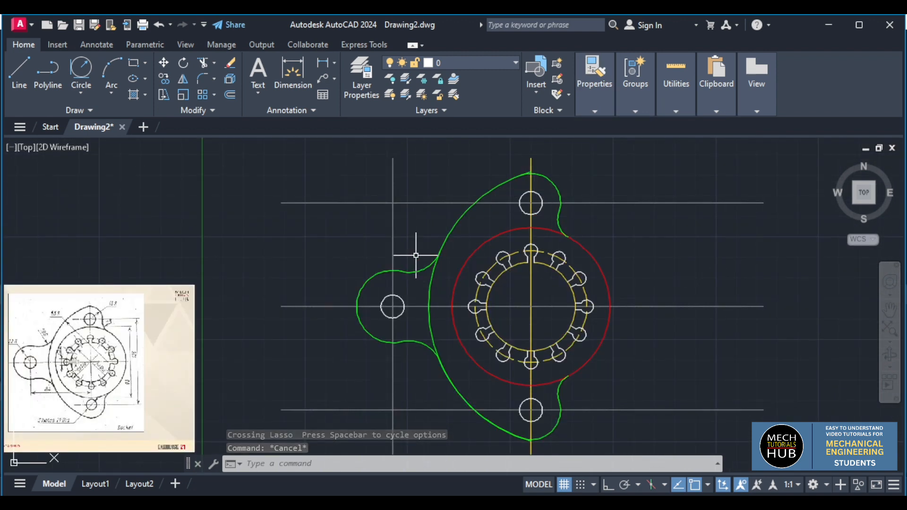
Step: Trim the three horizontal centre lines and the left lug's vertical centre line back to the socket outline
text(tr)
key(Return)
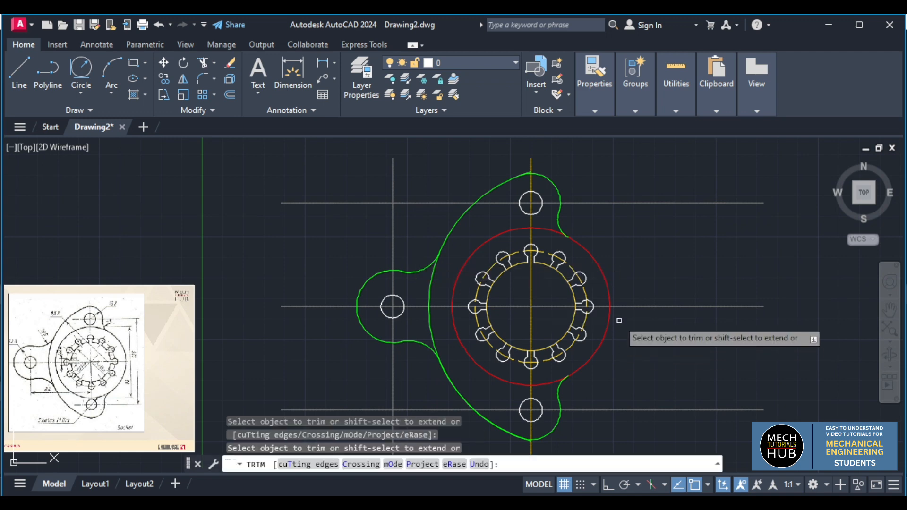
scroll(618, 318, down, 2)
click(632, 387)
click(655, 234)
key(Return)
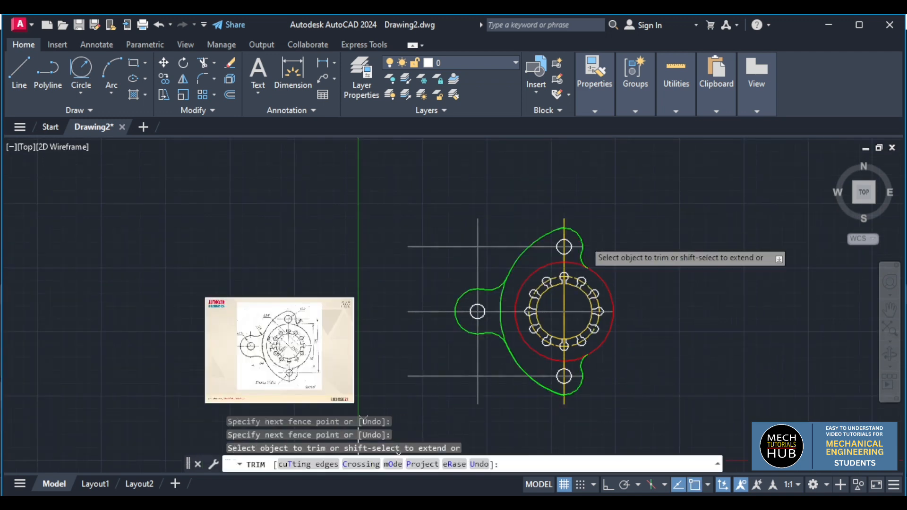
click(514, 233)
drag(464, 270, 488, 219)
mouse_move(431, 280)
mouse_down()
mouse_move(441, 357)
mouse_move(490, 385)
mouse_up()
drag(464, 353, 471, 370)
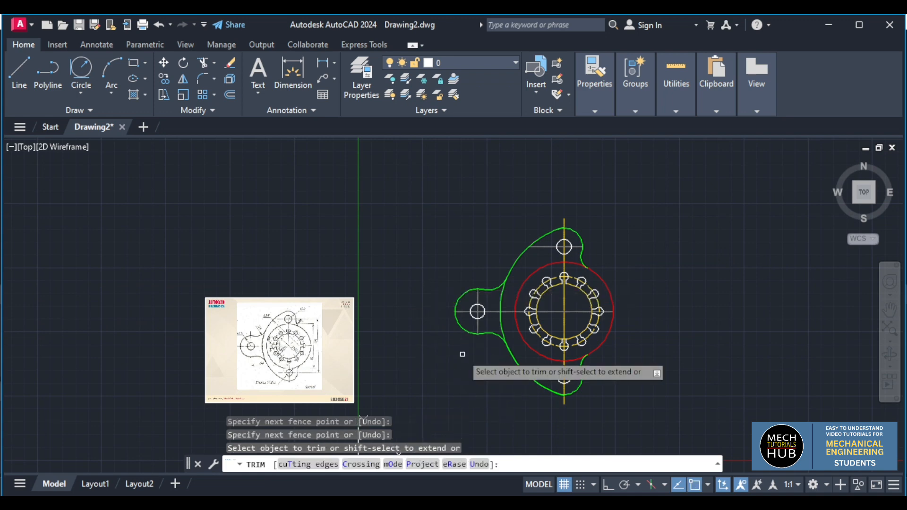
key(Escape)
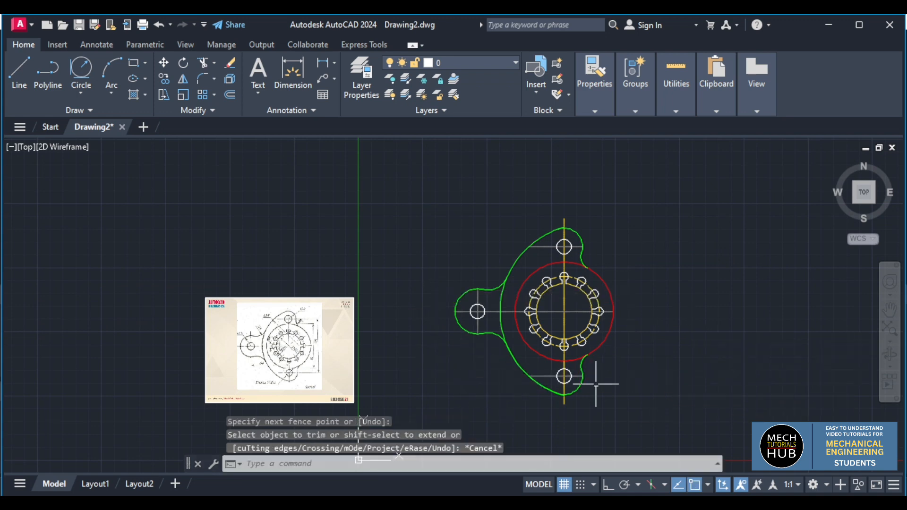
Step: Change the colour of the vertical centre line through the bore to grey
scroll(597, 388, up, 2)
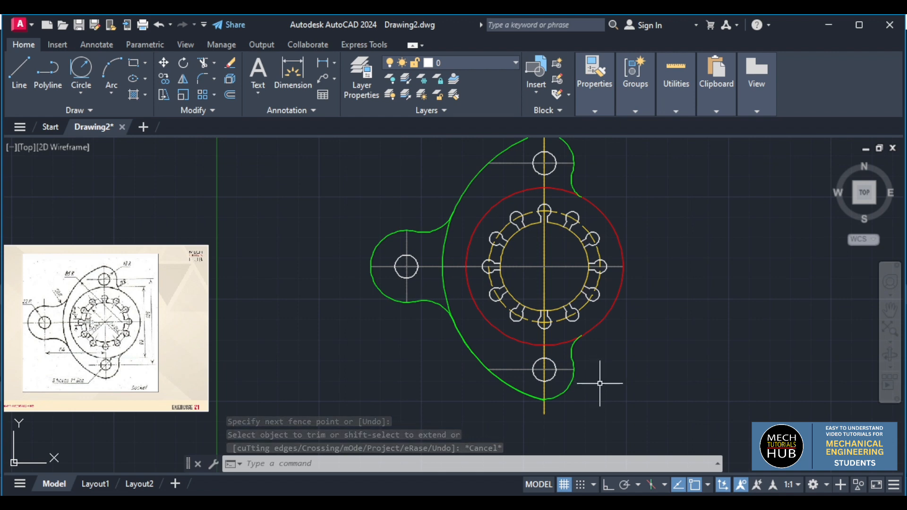
scroll(600, 383, down, 2)
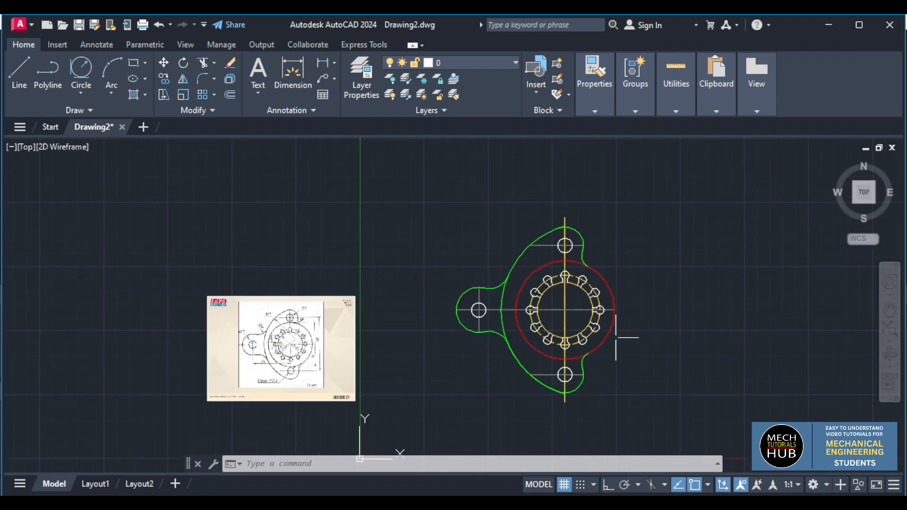
scroll(622, 341, up, 2)
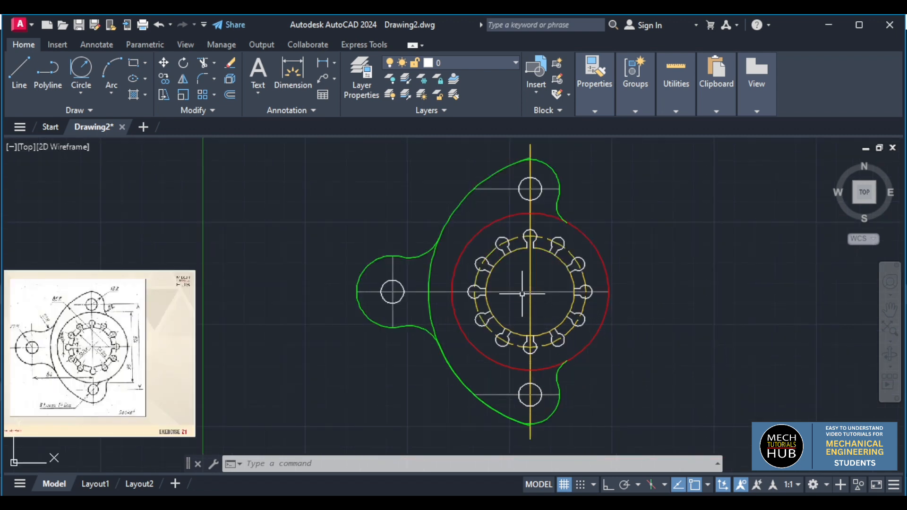
click(531, 281)
click(593, 113)
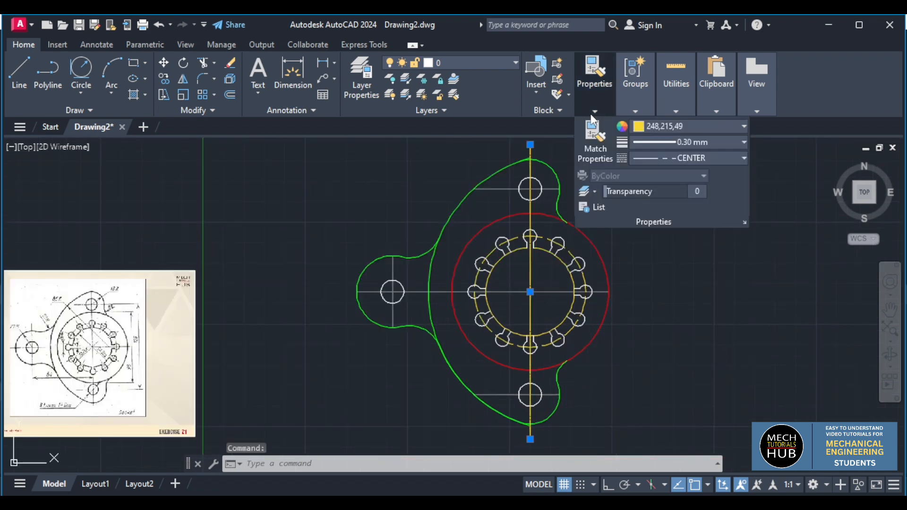
click(657, 127)
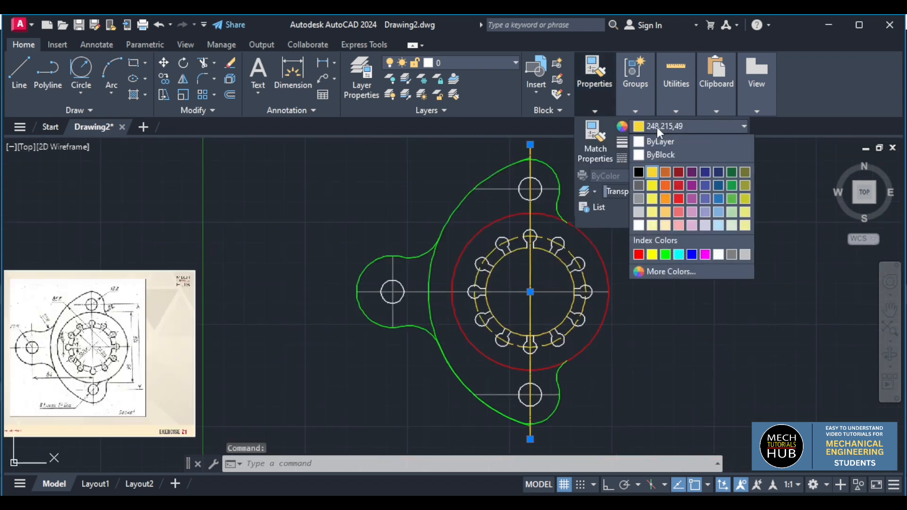
click(728, 255)
key(Escape)
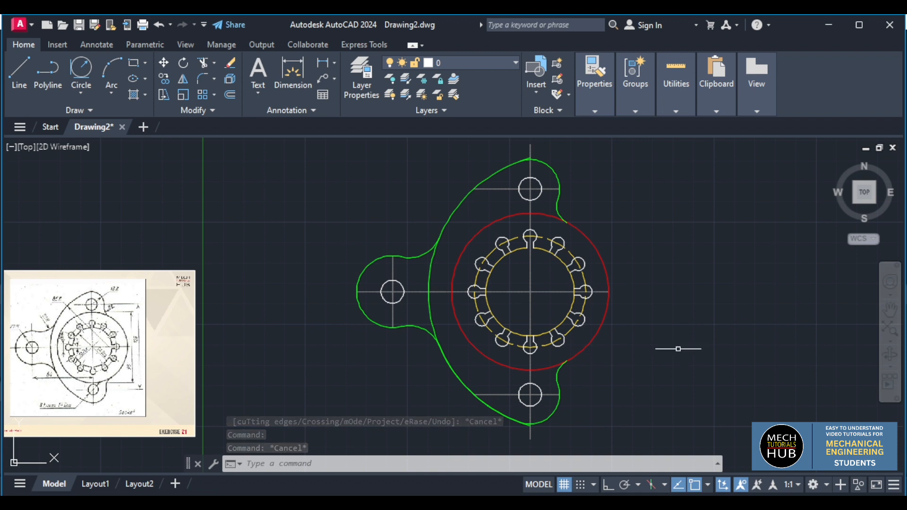
Step: Trim off the short end of the large arc that overhangs the lower lug
scroll(531, 431, up, 5)
text(tr)
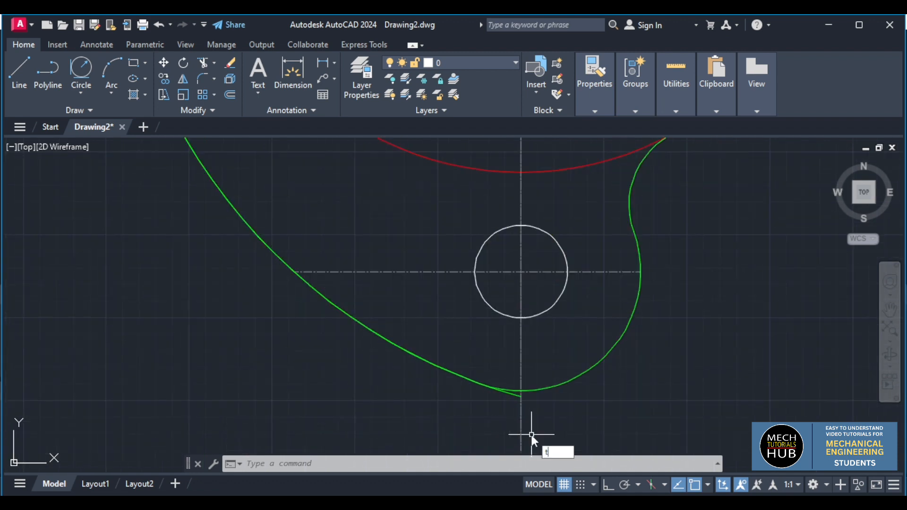
key(Return)
scroll(522, 400, up, 6)
mouse_move(522, 401)
mouse_down()
mouse_move(575, 379)
mouse_move(589, 354)
mouse_up()
scroll(587, 363, down, 6)
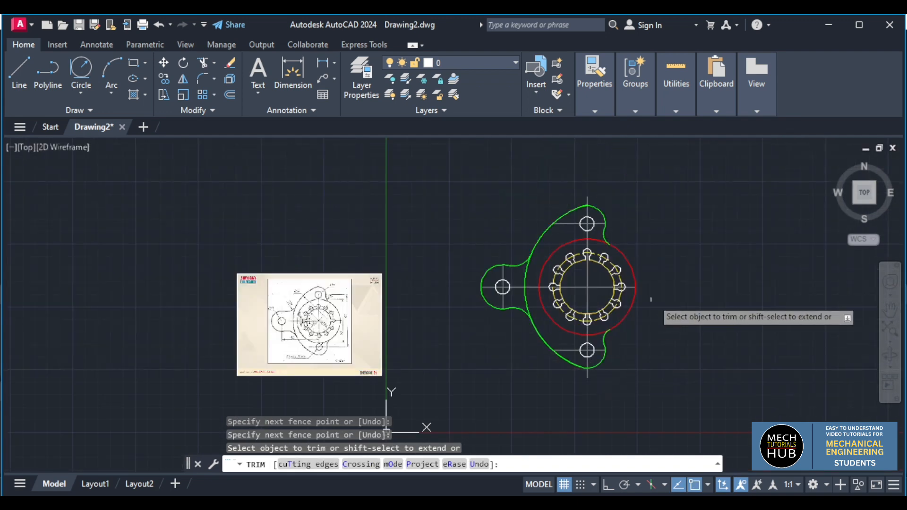
Step: Trim off the short end of the large arc at the upper lug and finish trimming
scroll(649, 290, up, 3)
scroll(636, 265, down, 3)
scroll(552, 195, up, 6)
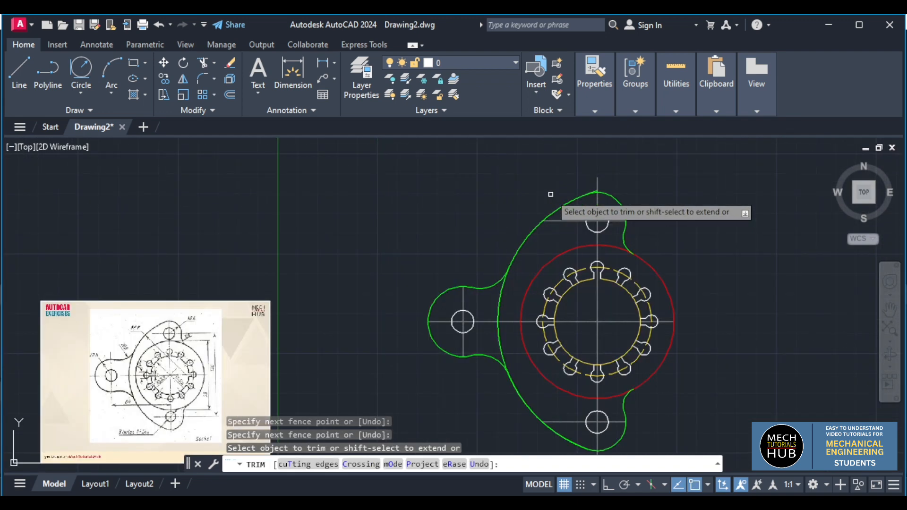
drag(616, 174, 623, 161)
scroll(624, 180, down, 6)
scroll(605, 265, down, 2)
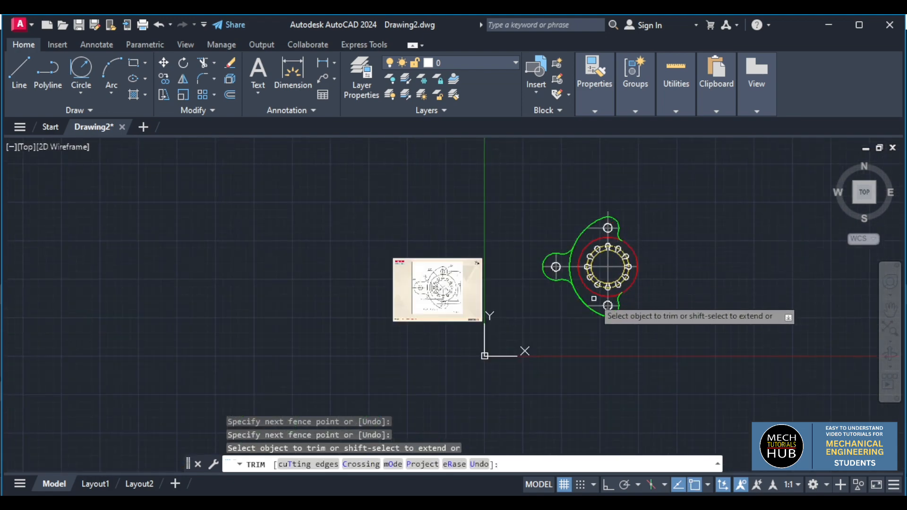
scroll(612, 243, up, 1)
scroll(609, 155, up, 4)
scroll(609, 154, down, 2)
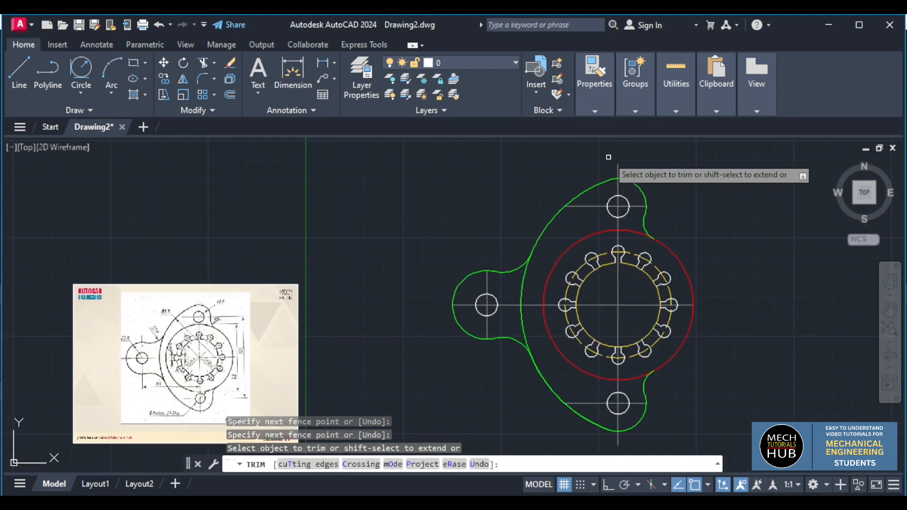
key(Escape)
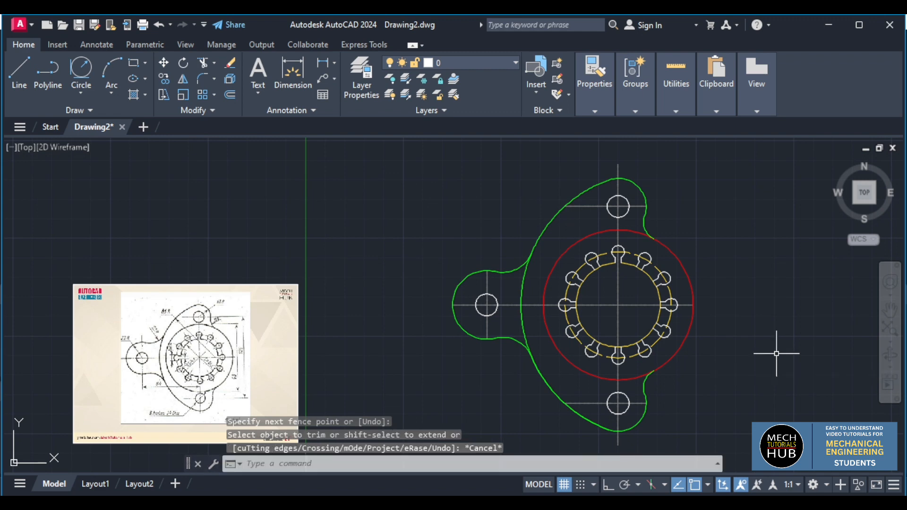